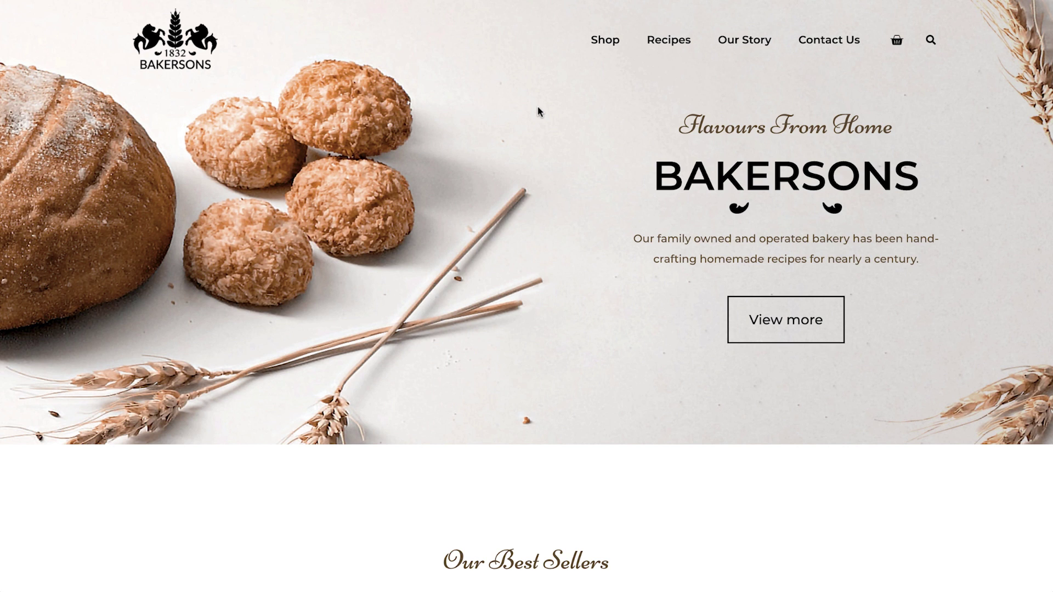
Browse the Shop page and the Bread category, then start a new Products Archive template
click(606, 40)
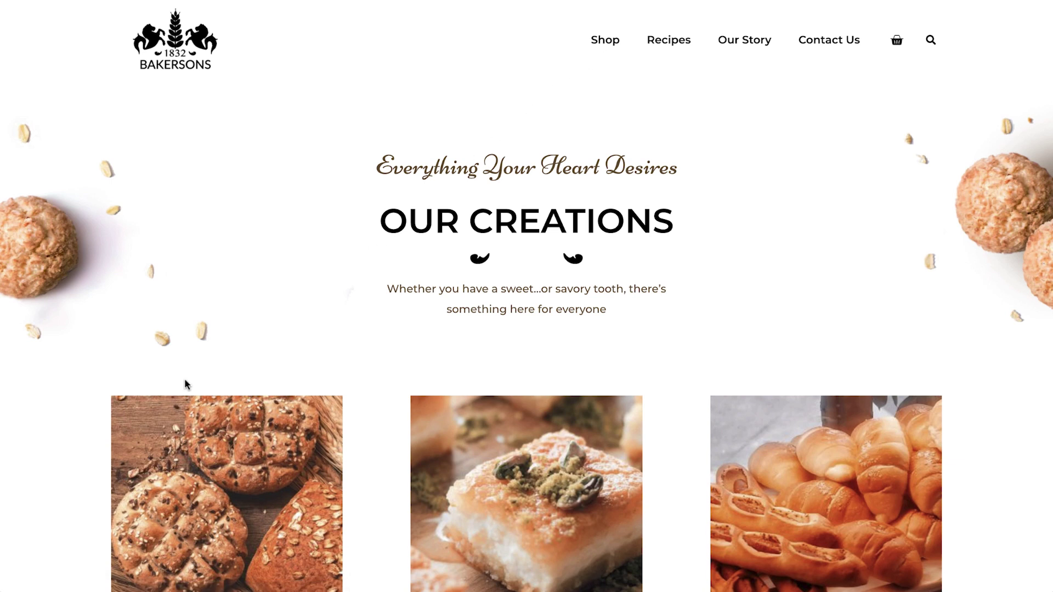
scroll(77, 456, down, 5)
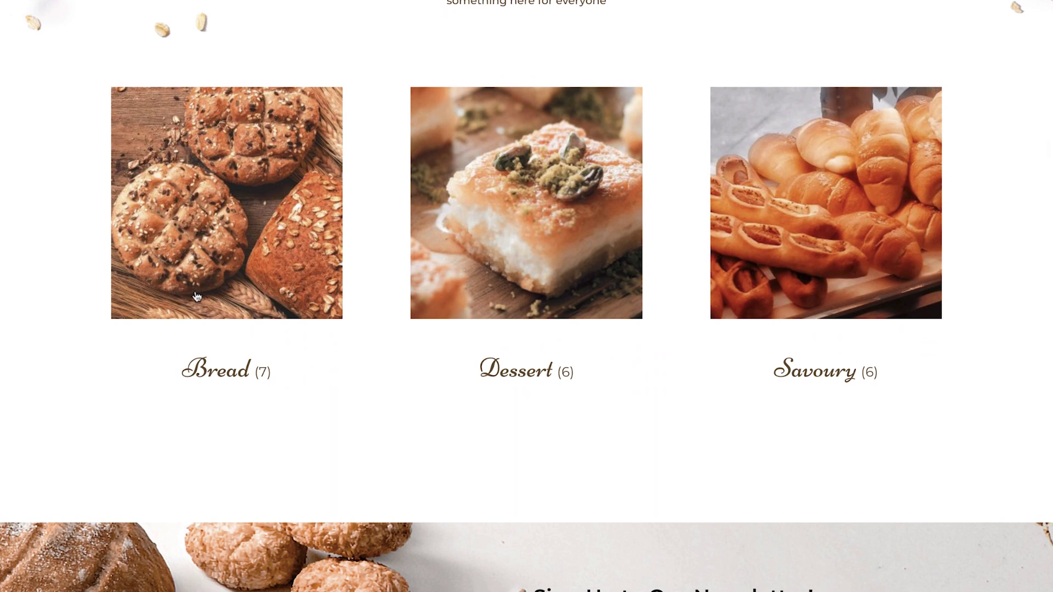
click(196, 297)
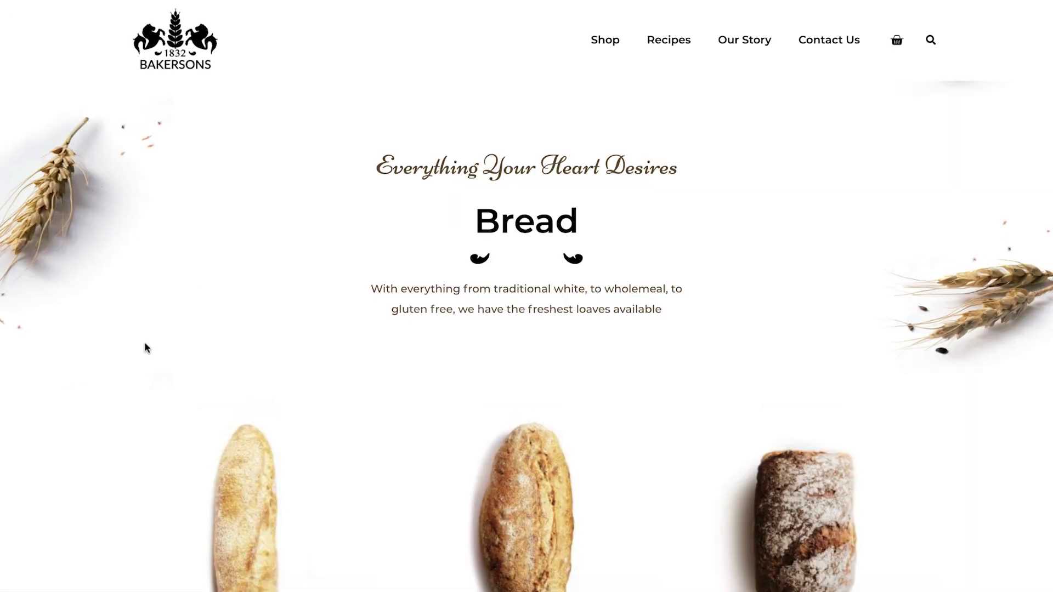
scroll(87, 402, down, 5)
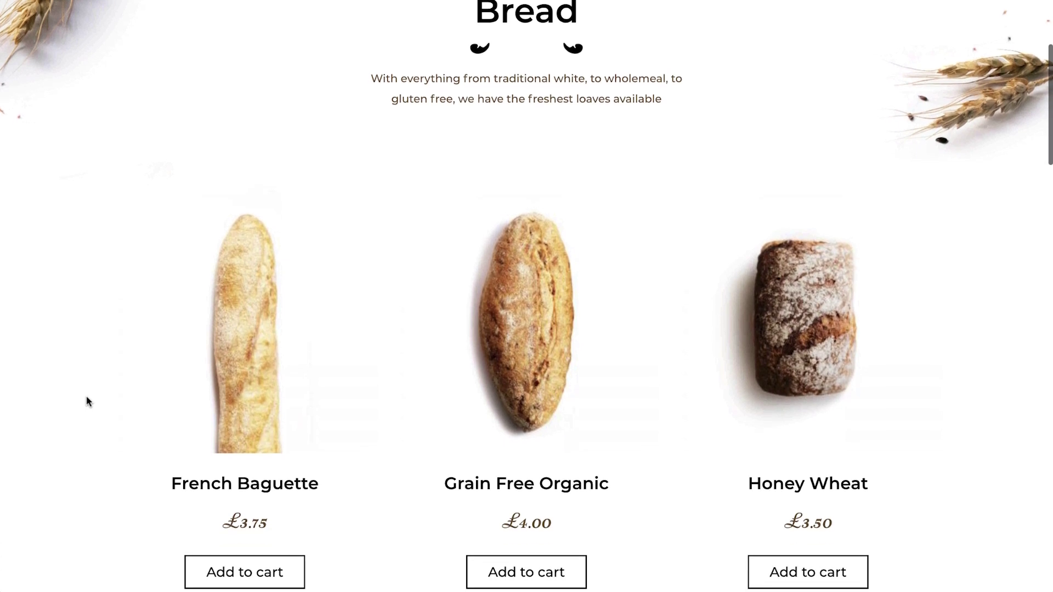
scroll(88, 402, down, 7)
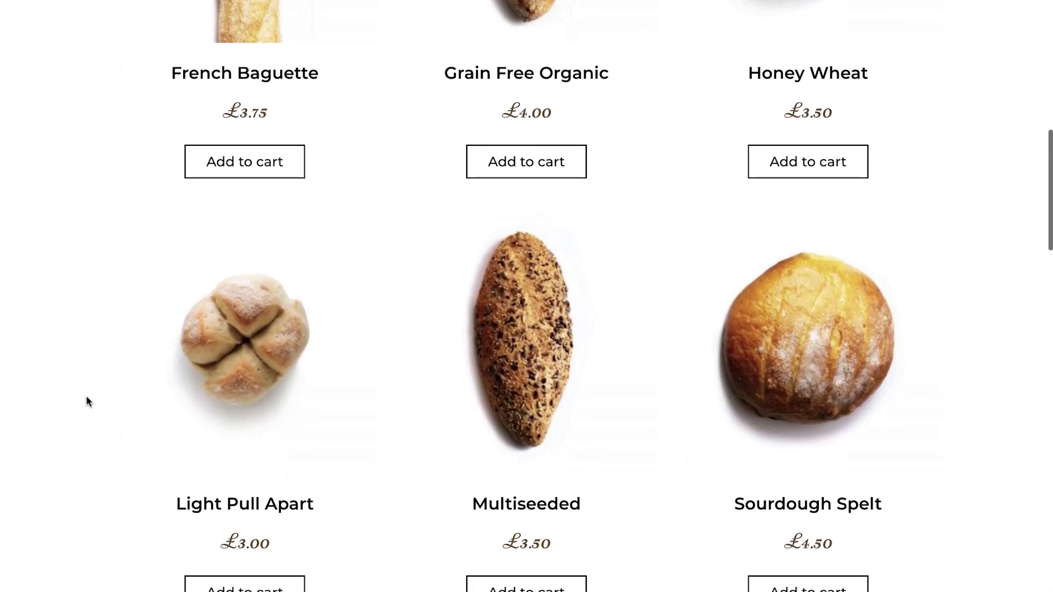
scroll(88, 402, down, 5)
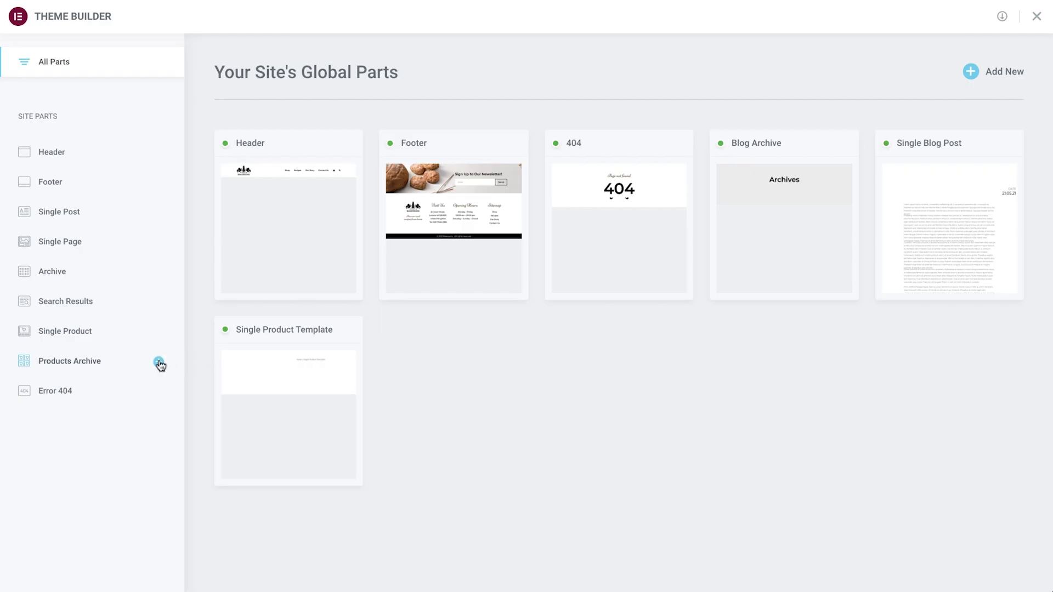
click(158, 363)
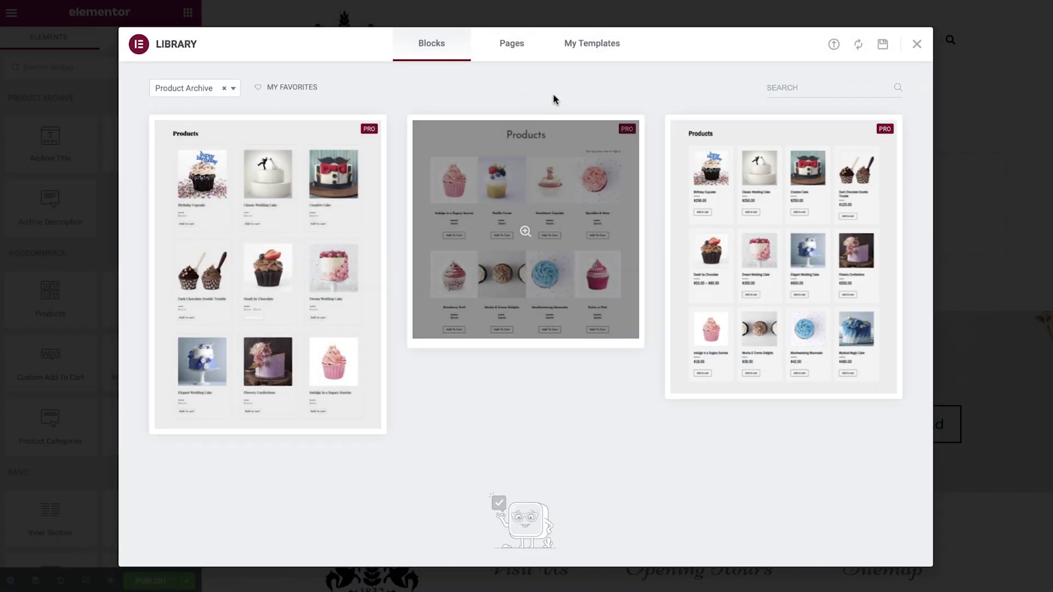
Insert the saved Shop Categories Hero from My Templates without its document settings
click(602, 50)
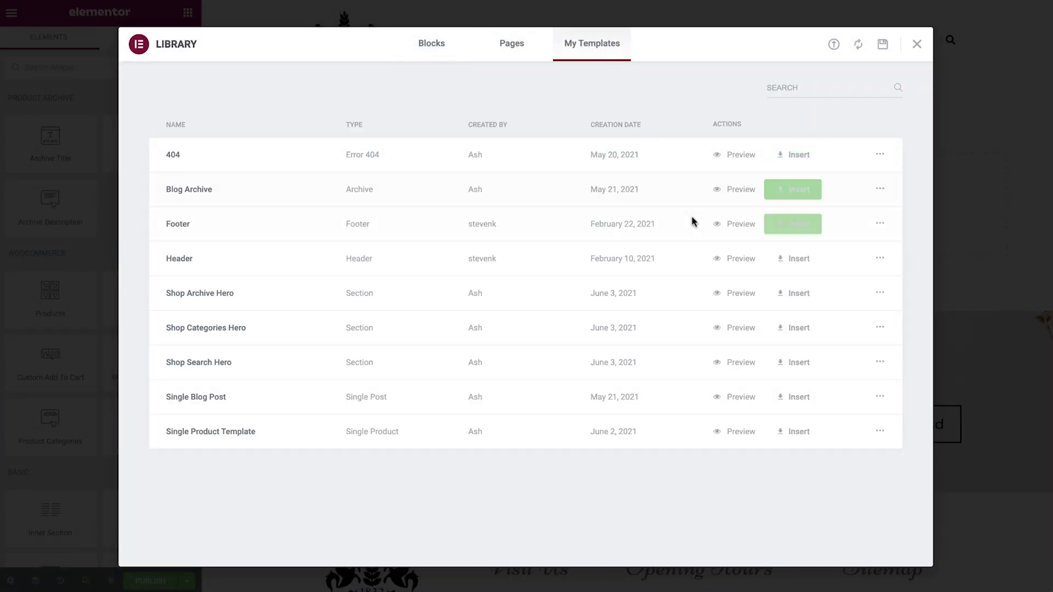
click(777, 334)
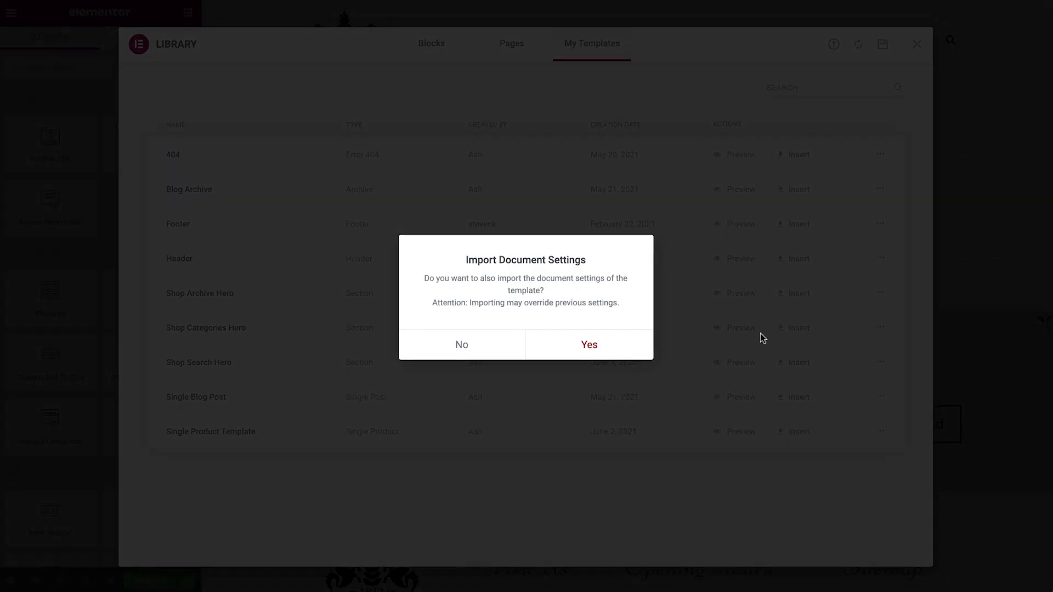
click(504, 354)
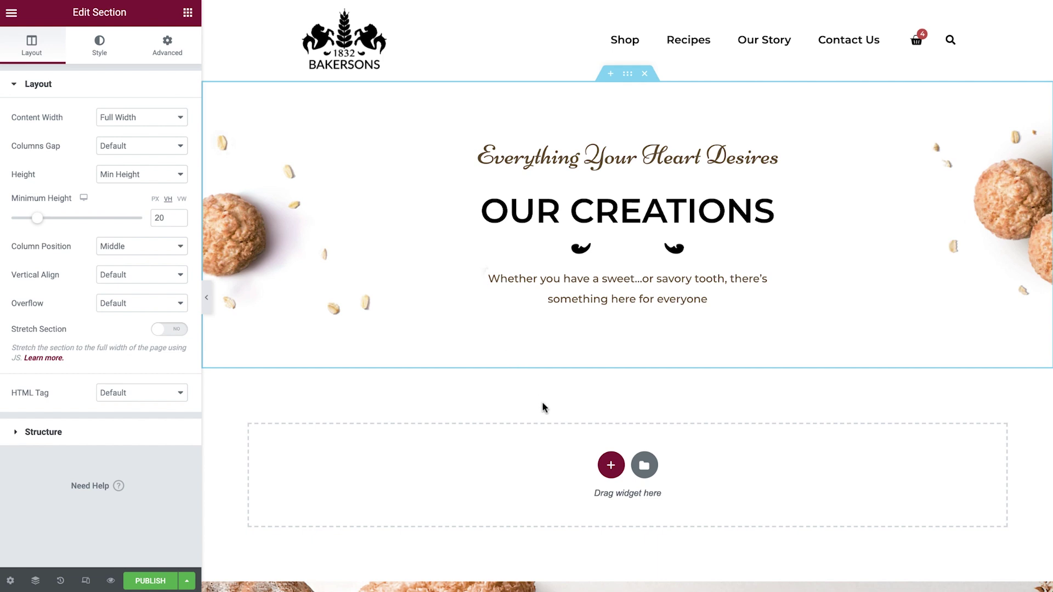
Add a one-column section below the hero with 10% padding and 0 top padding
click(611, 465)
click(449, 497)
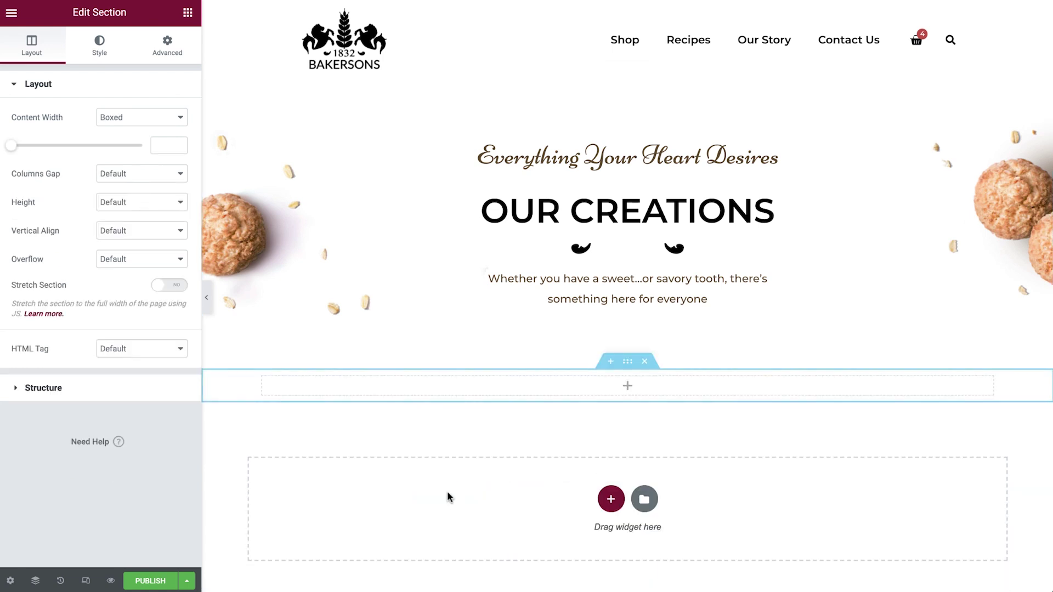
click(167, 46)
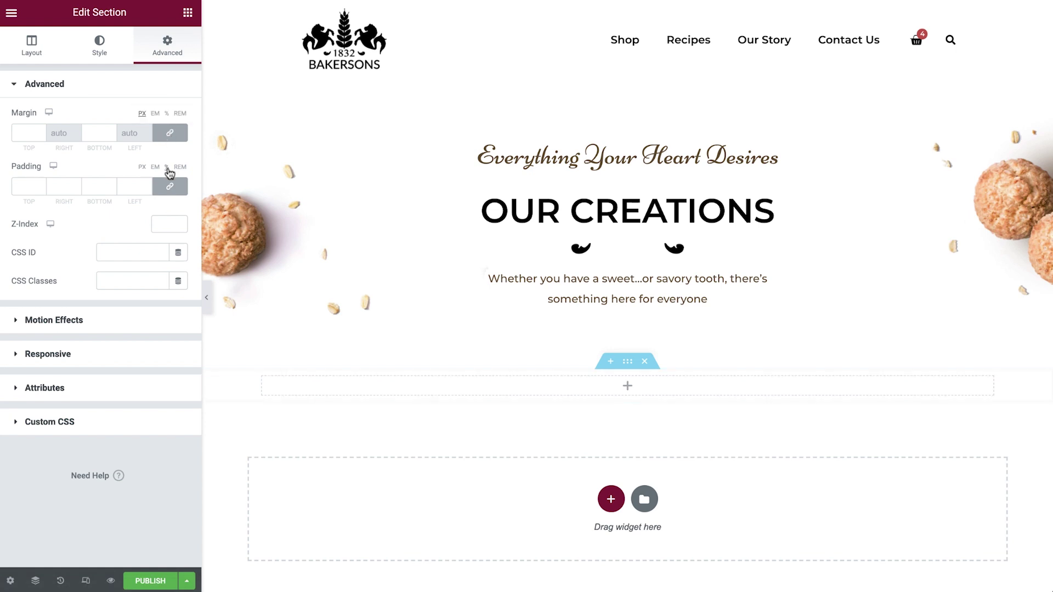
click(167, 167)
click(132, 188)
text(10)
double_click(22, 187)
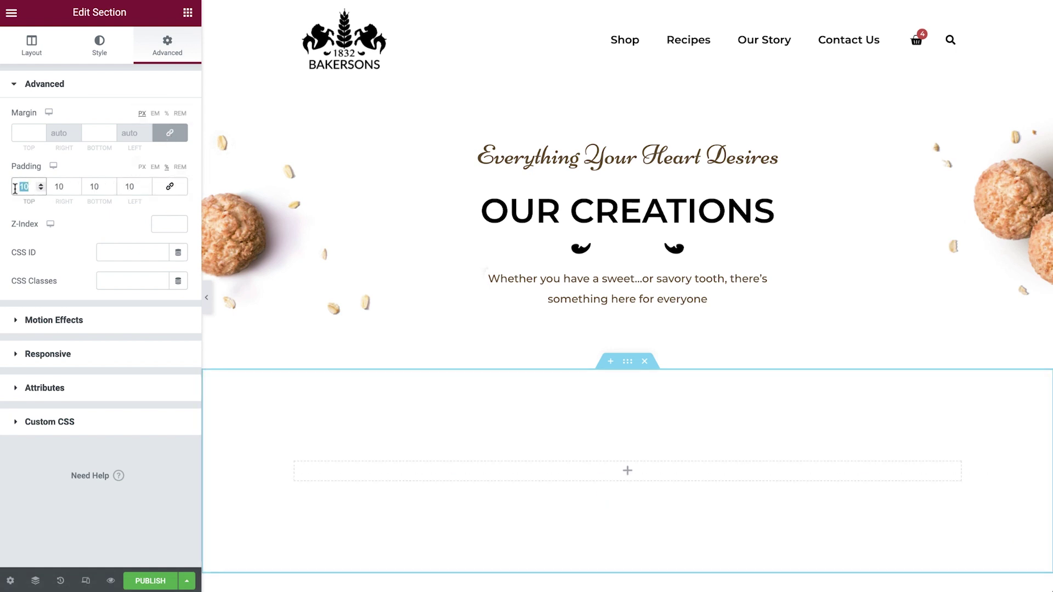
text(0)
click(187, 14)
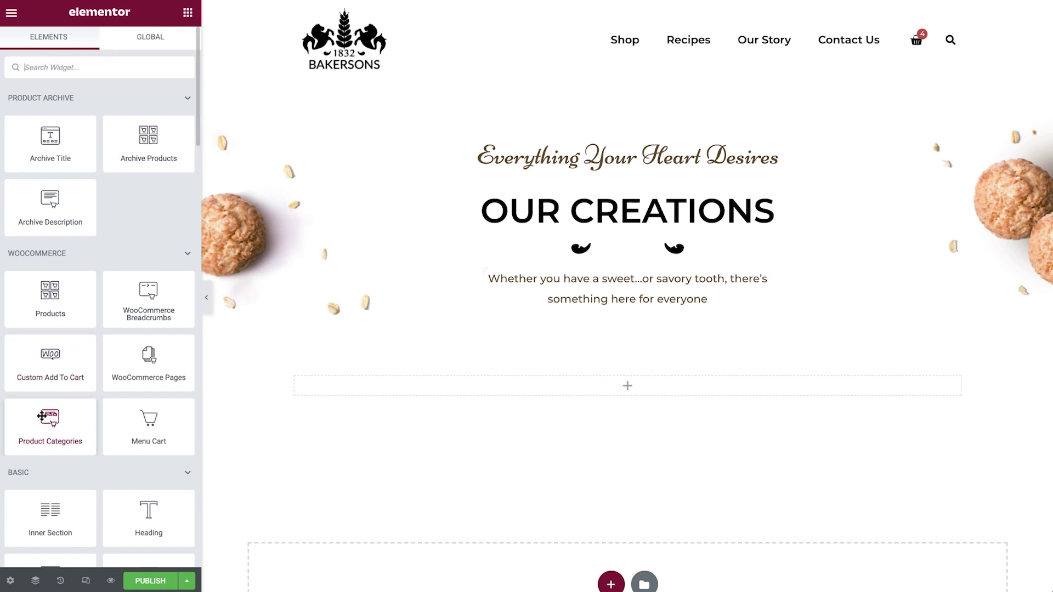
Place a Product Categories widget in the section, set to 3 columns and 3 categories
drag(45, 418, 347, 394)
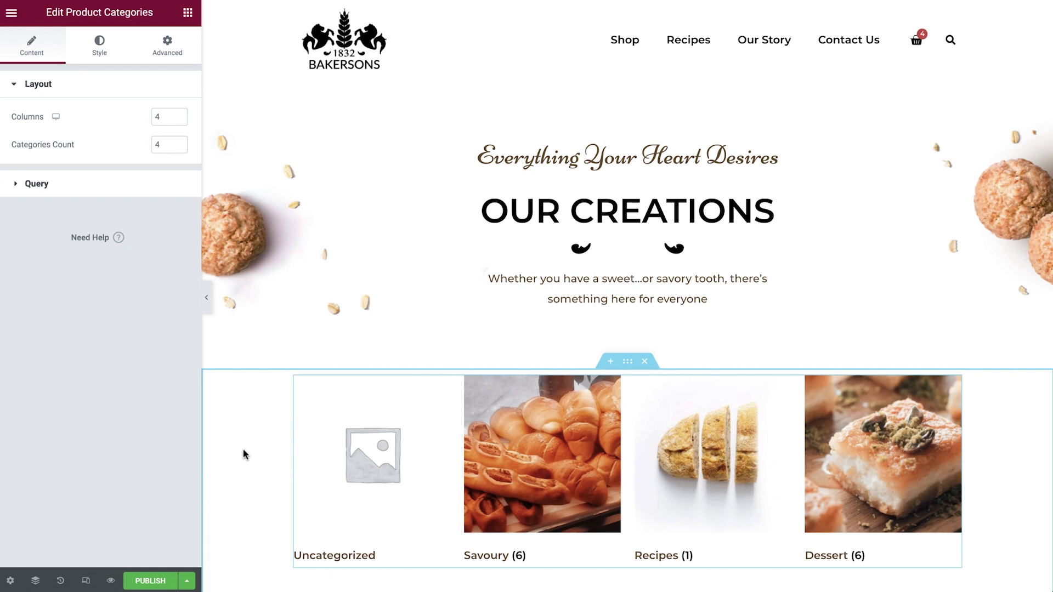
scroll(244, 454, down, 3)
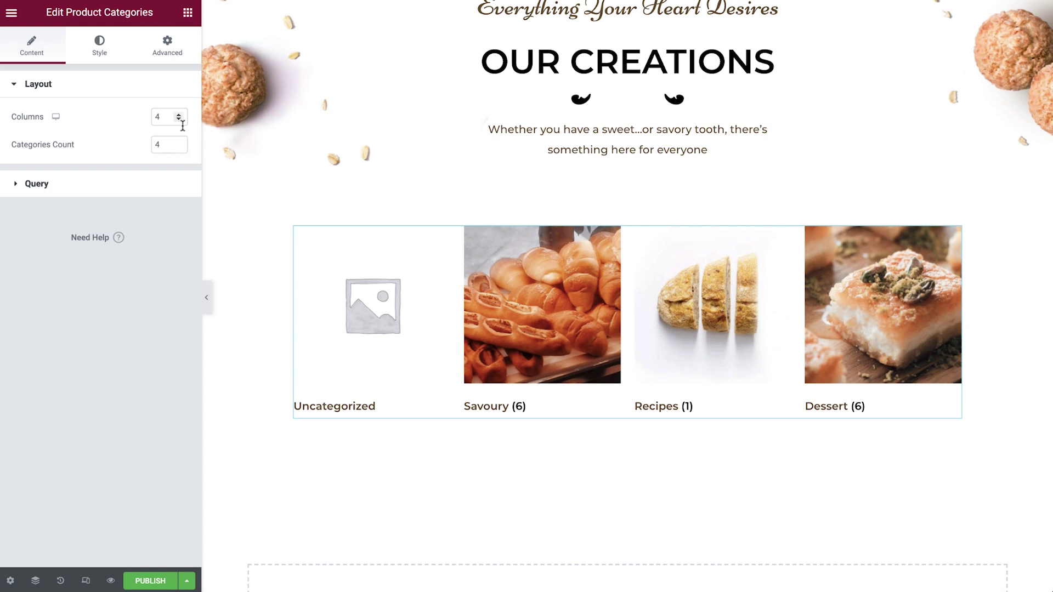
click(178, 147)
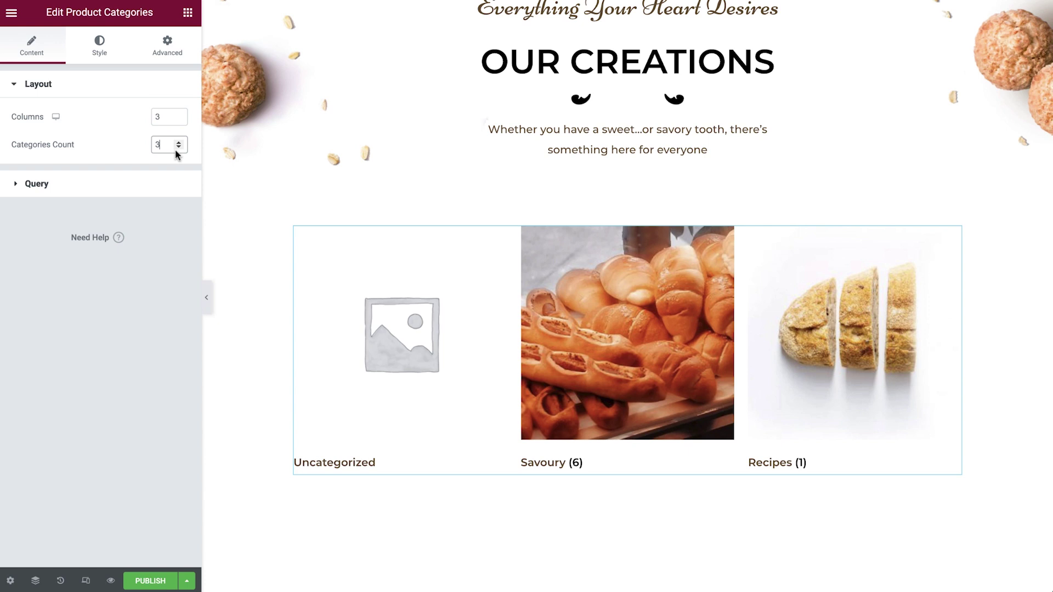
click(150, 183)
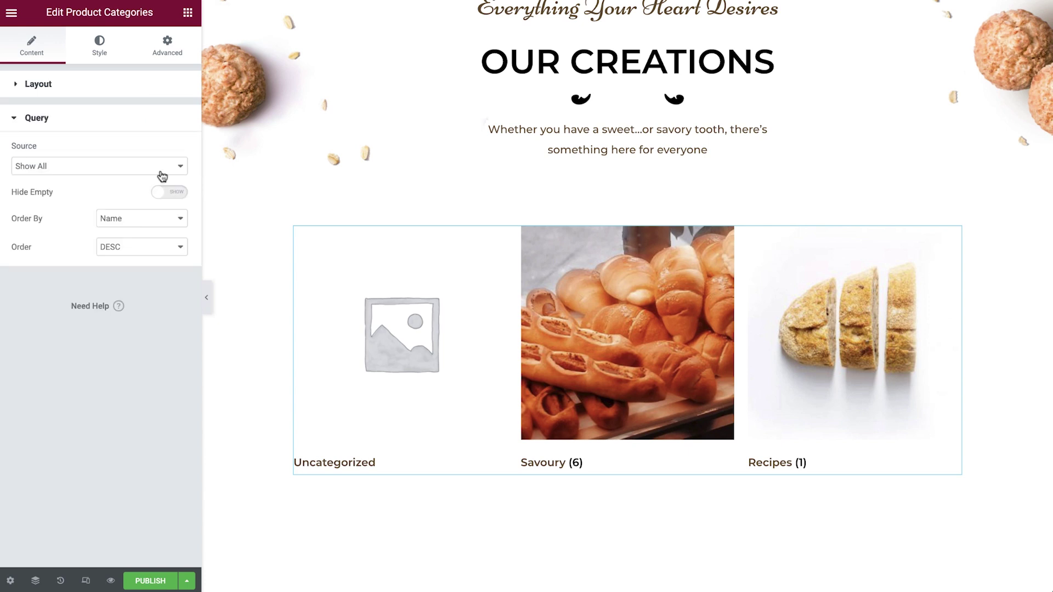
click(161, 171)
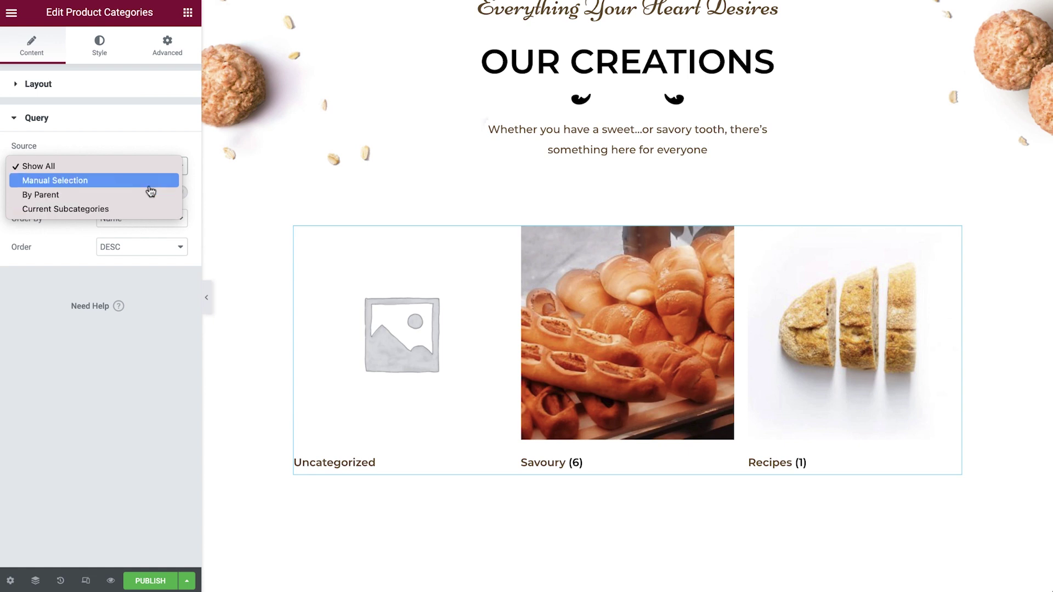
Switch the category source to Manual Selection with Bread, Dessert and Savoury
click(149, 185)
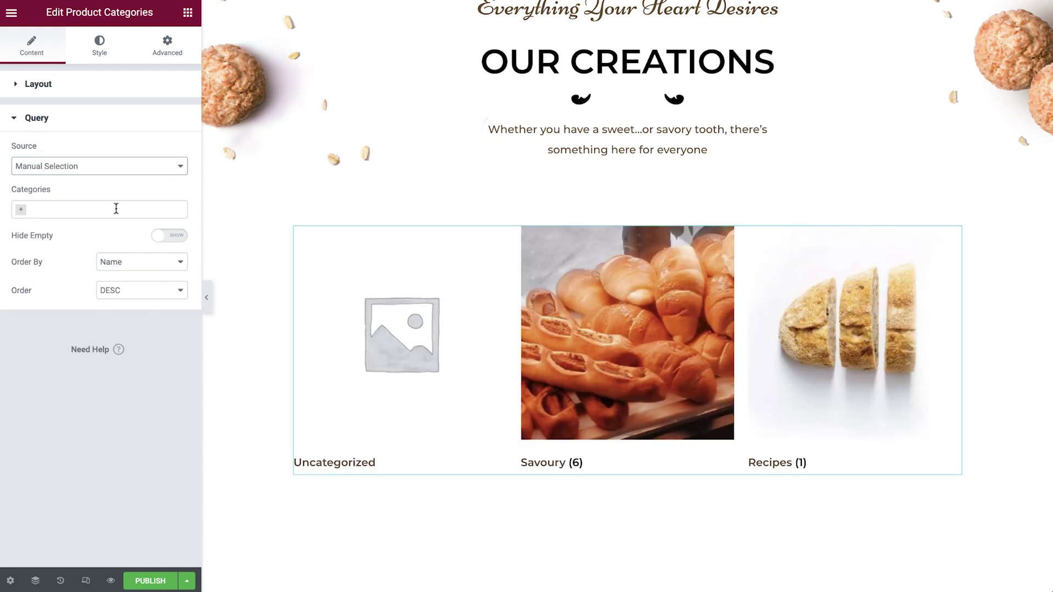
click(116, 209)
click(106, 227)
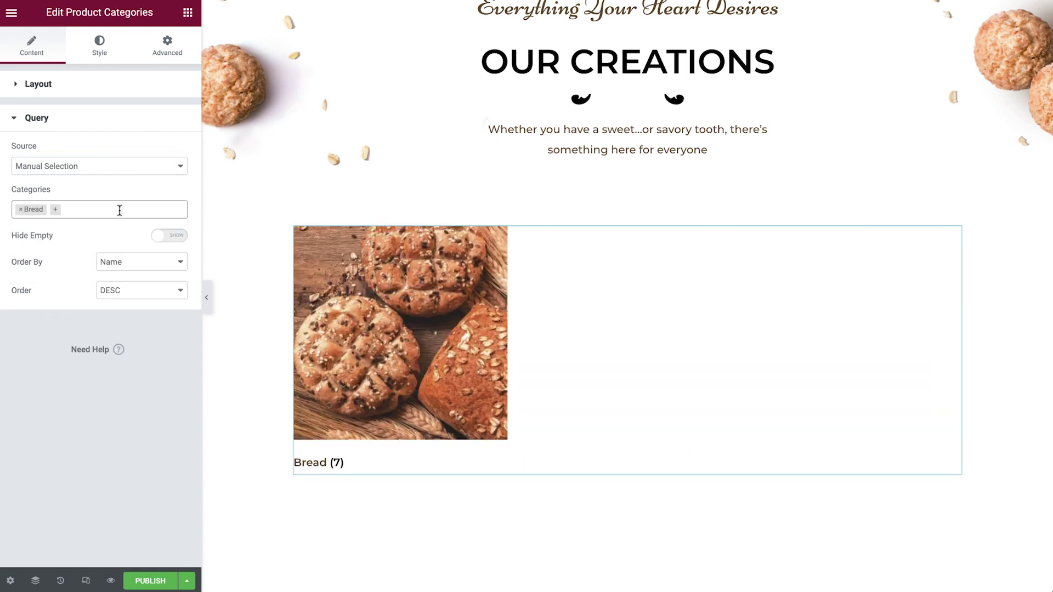
click(120, 210)
click(101, 257)
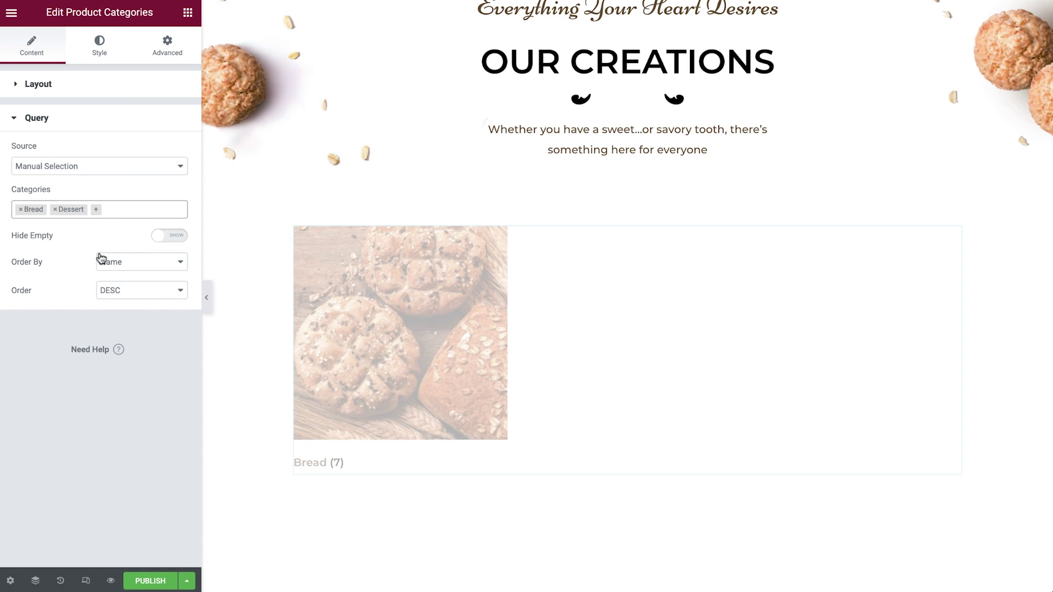
click(133, 211)
click(118, 242)
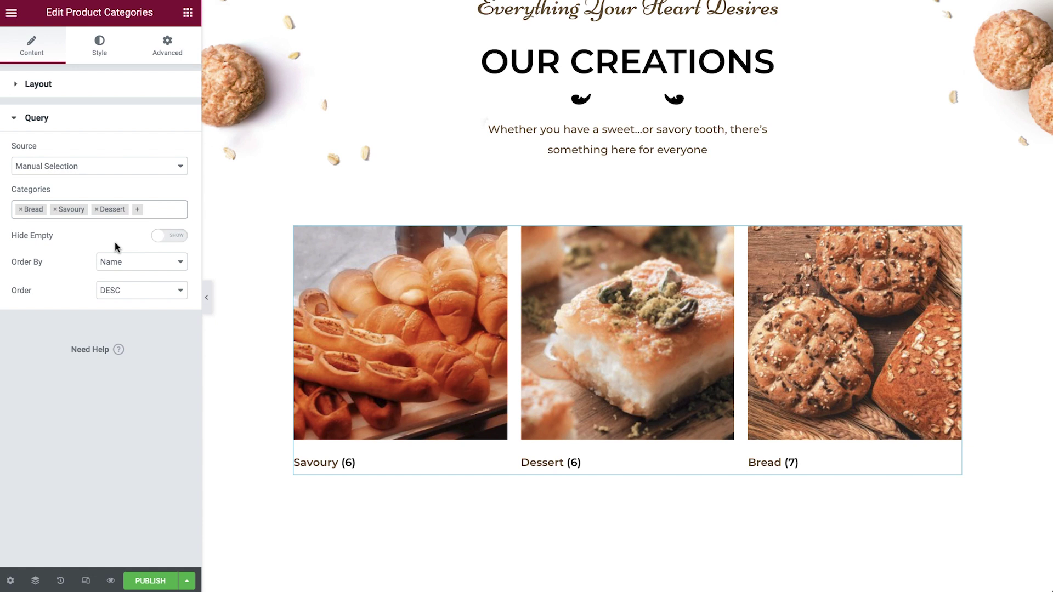
Keep empty categories shown, ordered by name in descending order
click(164, 237)
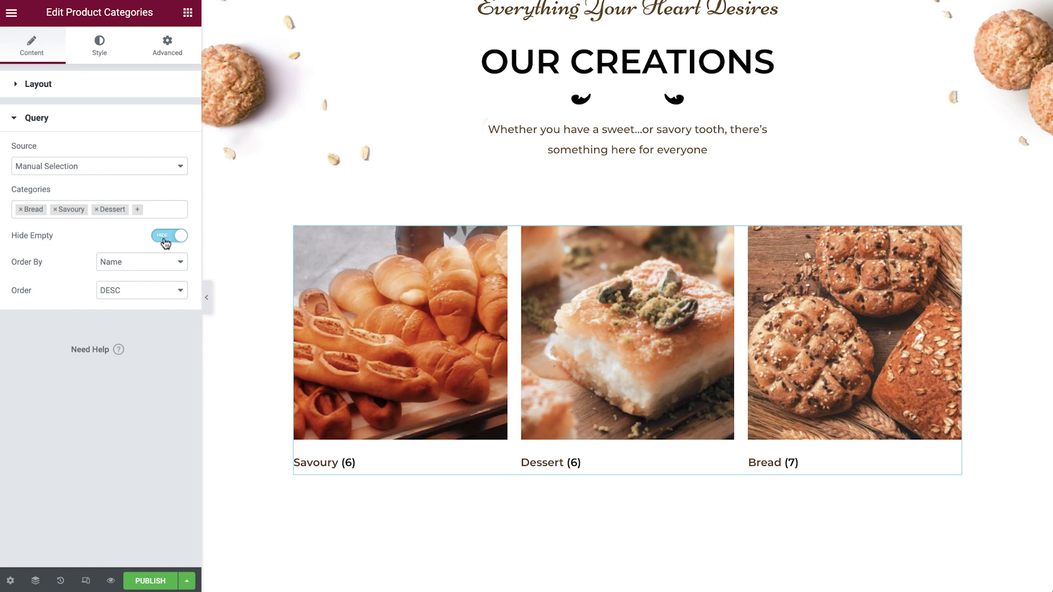
click(165, 236)
click(171, 264)
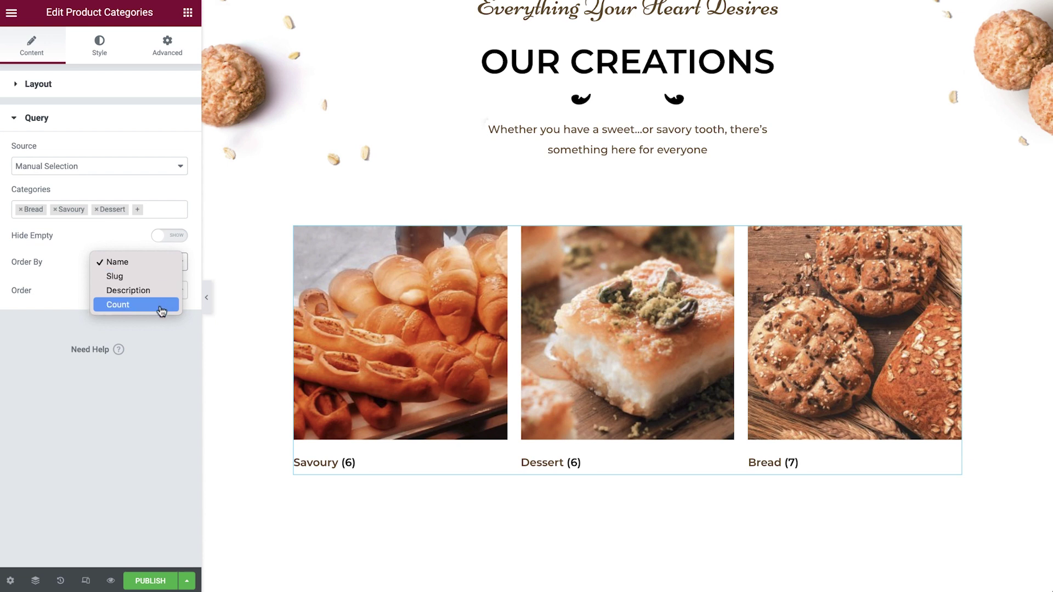
click(160, 264)
click(166, 293)
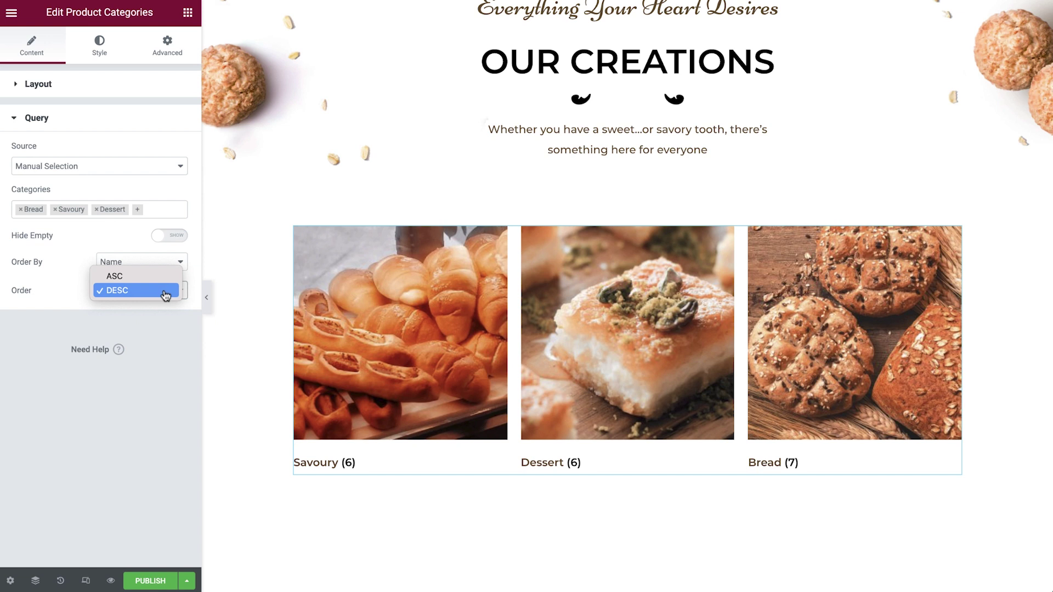
click(165, 293)
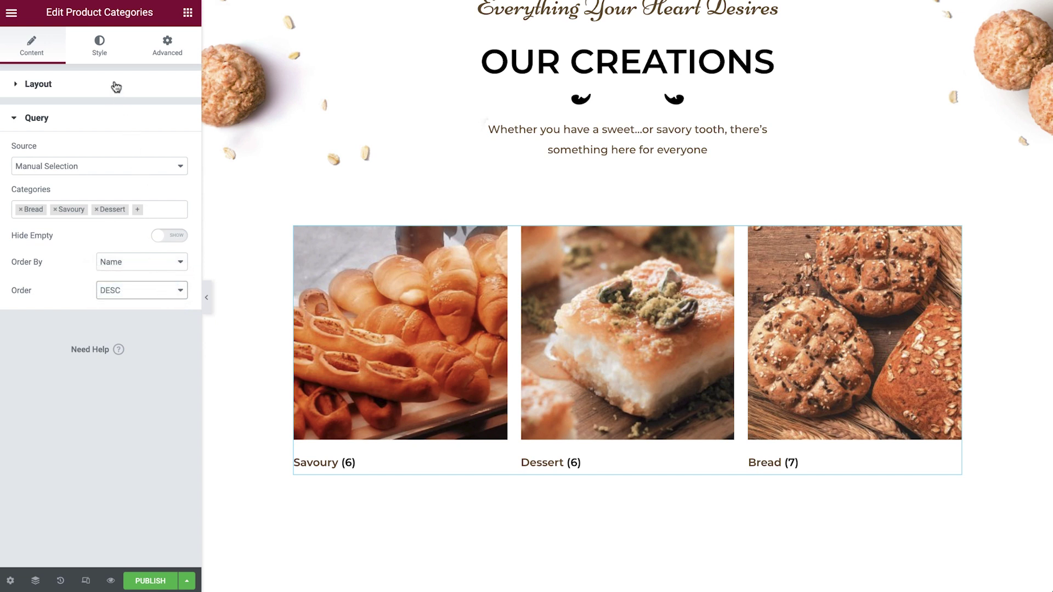
Widen the grid's column gap to 100 and reduce the row gap to 21
click(99, 44)
drag(45, 212, 150, 214)
drag(71, 255, 37, 256)
Centre the category titles and set the image border type to None
click(160, 283)
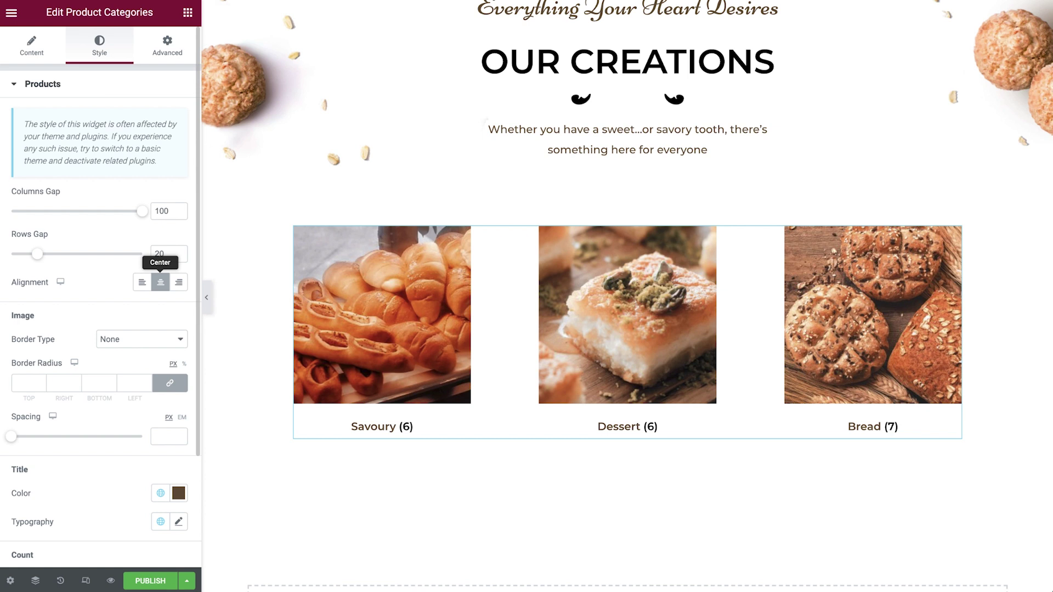
click(172, 340)
click(169, 353)
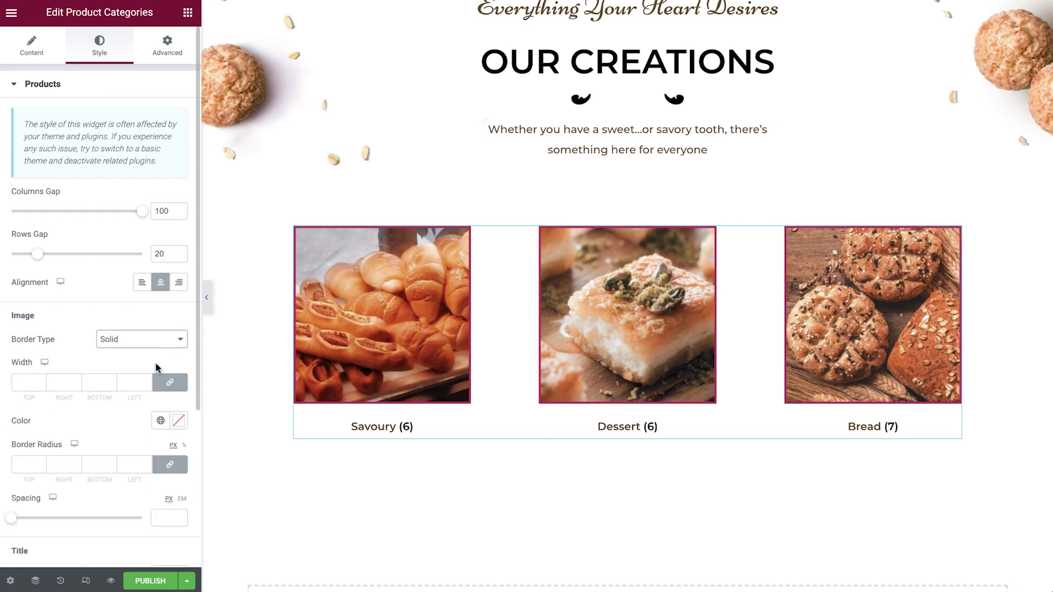
click(127, 381)
text(2)
click(159, 421)
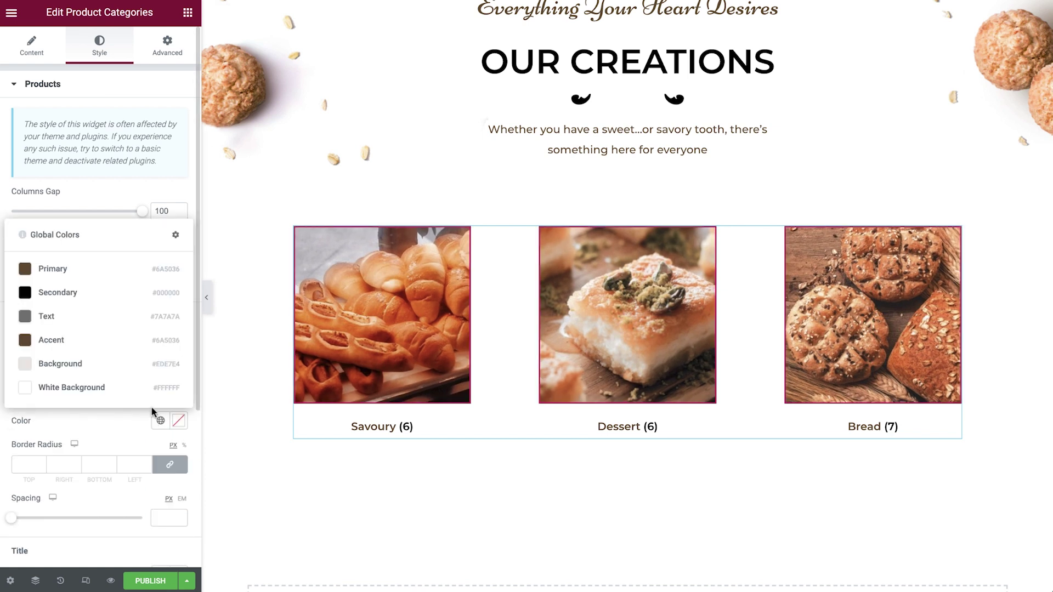
click(87, 303)
click(132, 464)
text(10)
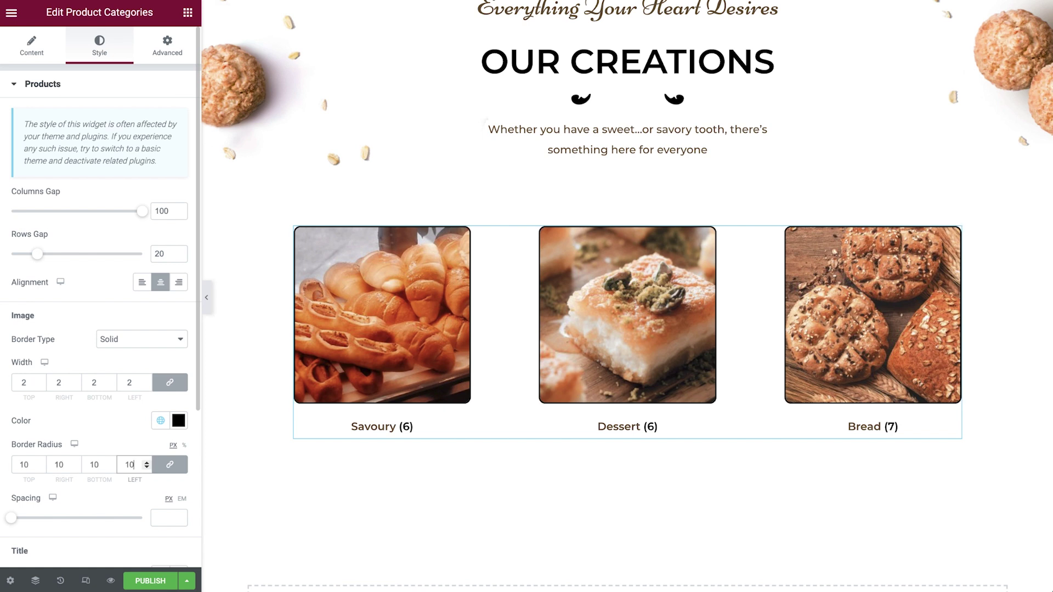
click(124, 339)
click(127, 328)
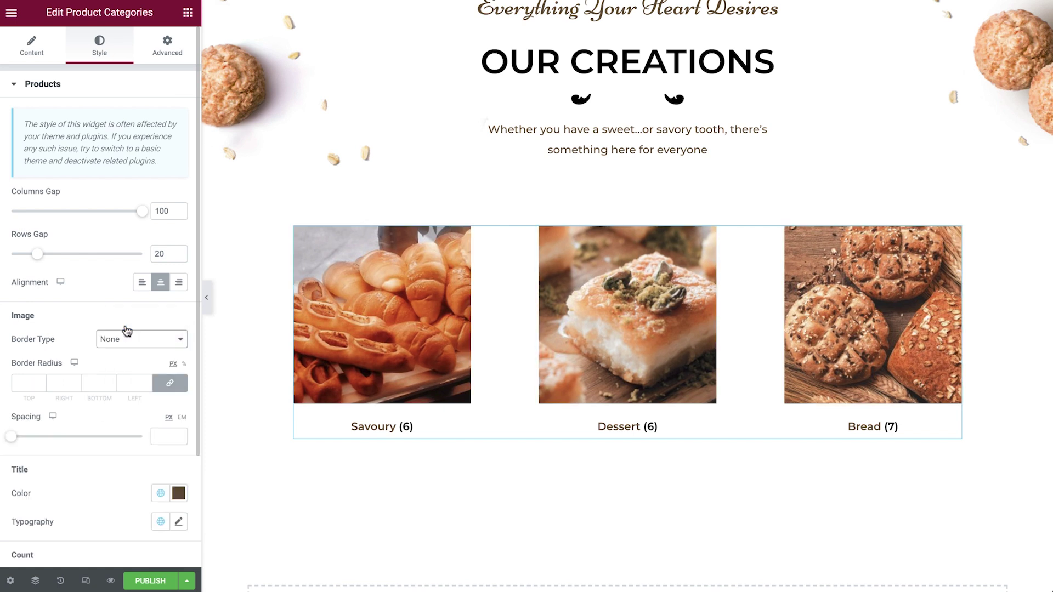
Give the category names the script Secondary Title global font
scroll(130, 477, down, 3)
click(160, 355)
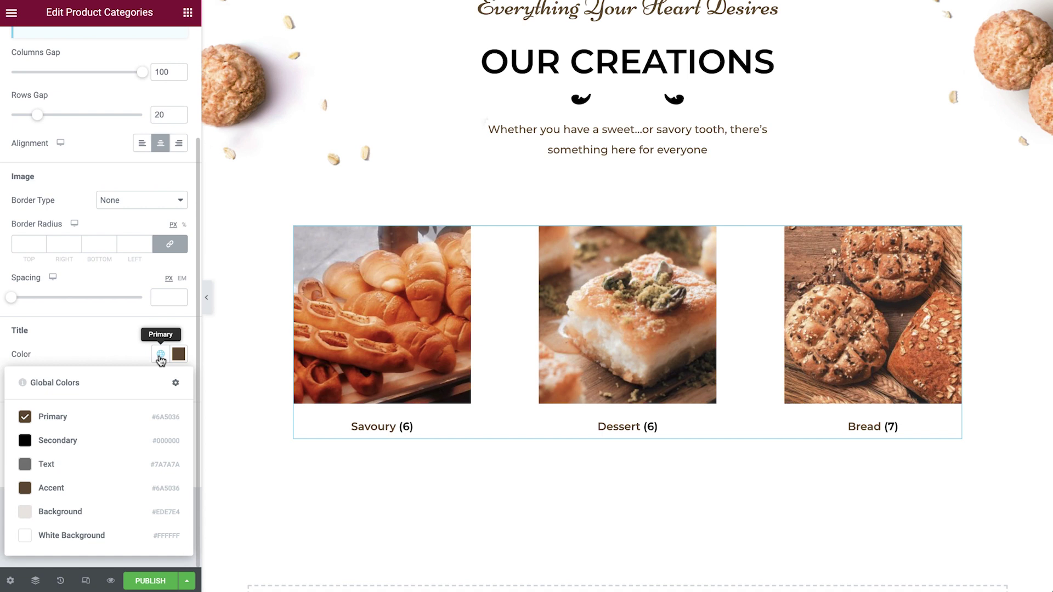
click(160, 382)
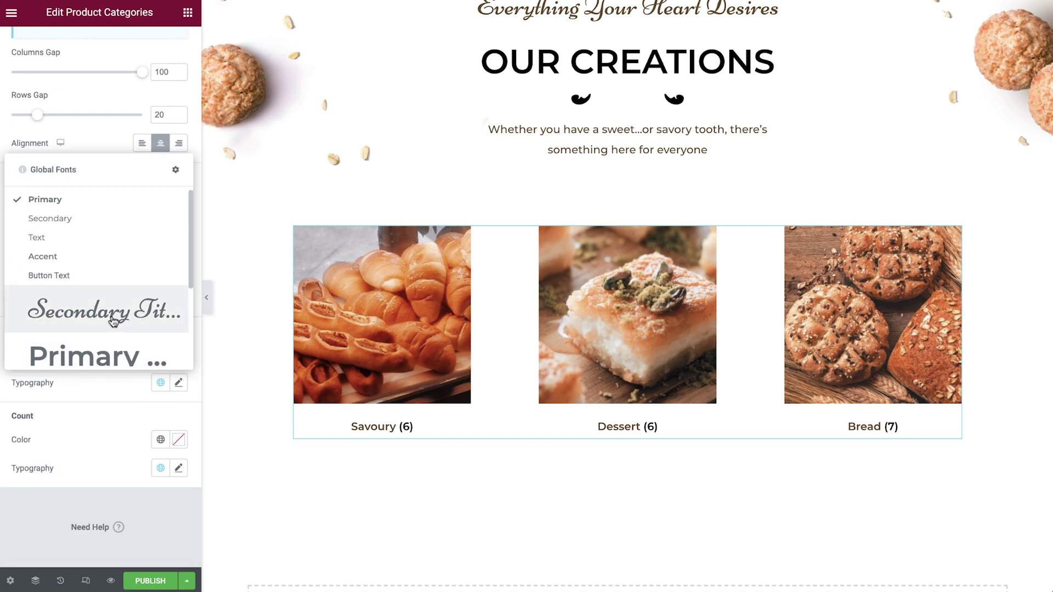
click(110, 307)
Make the product counts brown with a global font and a smaller size
click(160, 439)
click(110, 347)
click(160, 468)
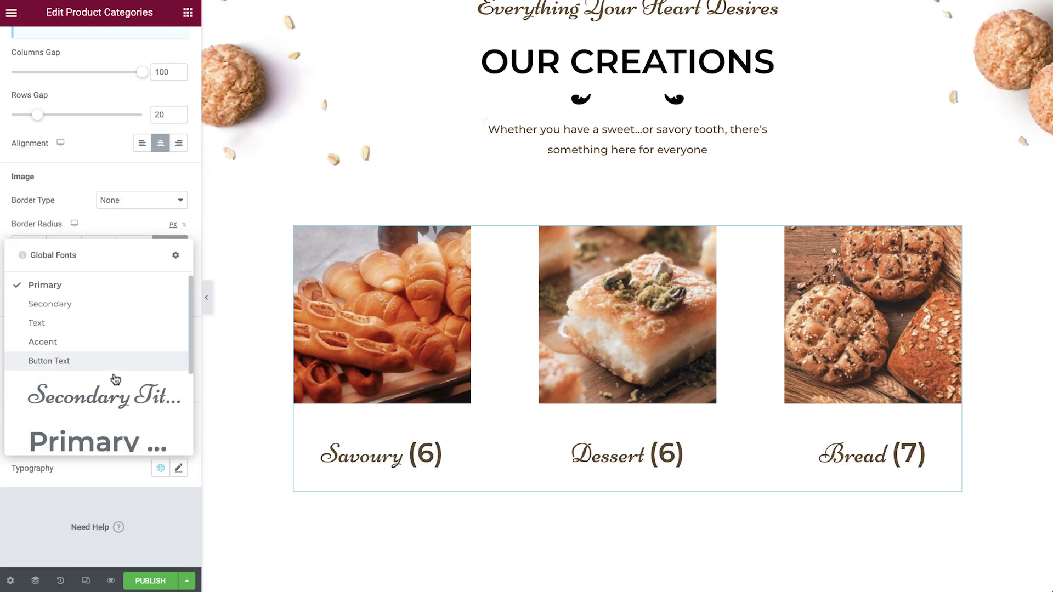
click(107, 358)
click(178, 468)
scroll(174, 470, down, 4)
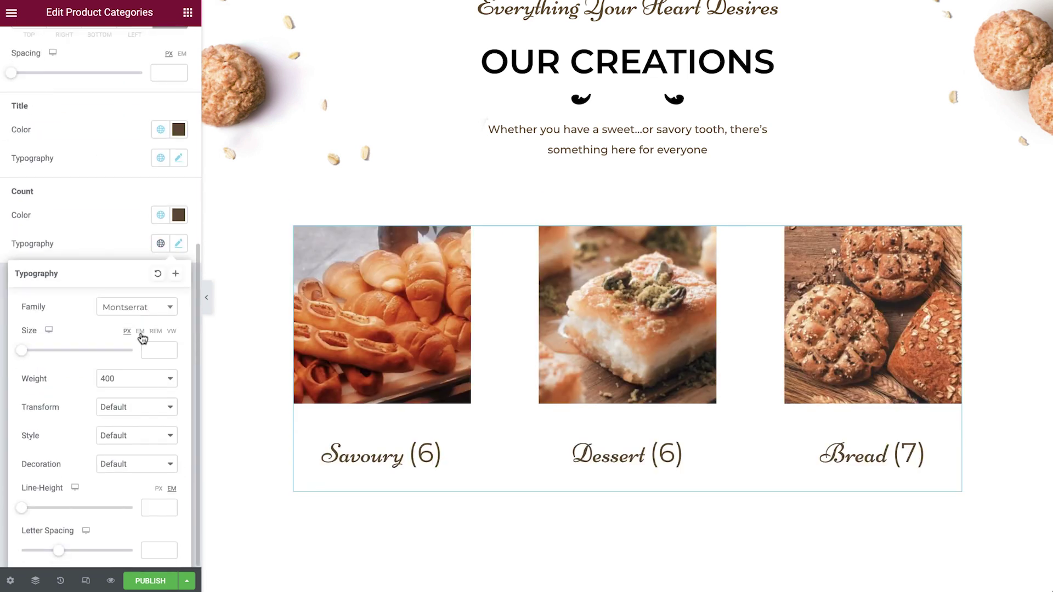
text(1)
click(122, 251)
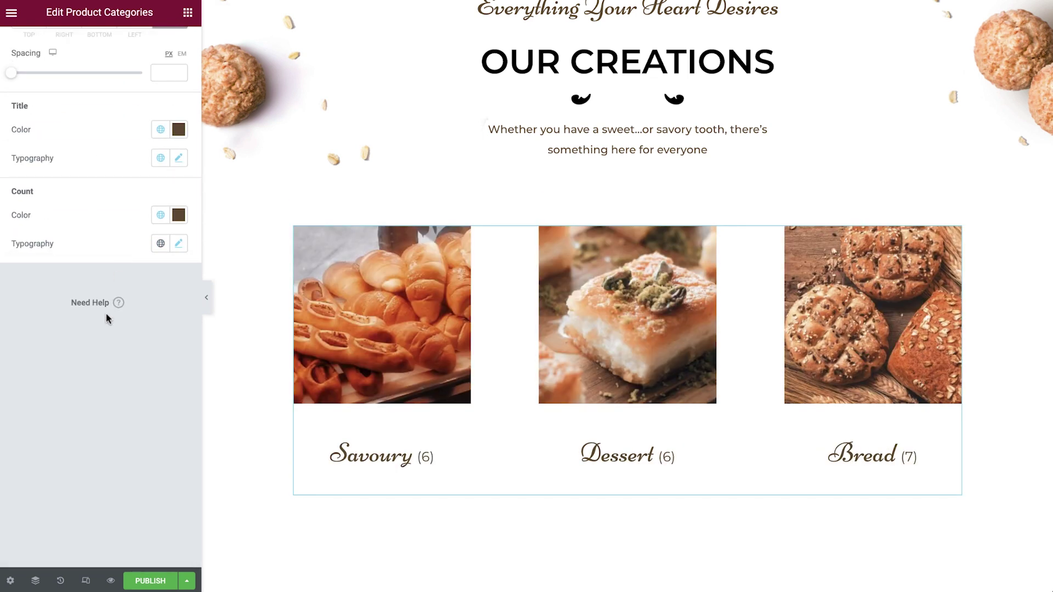
Rename the template to 'Shop Template' in its page settings
click(9, 581)
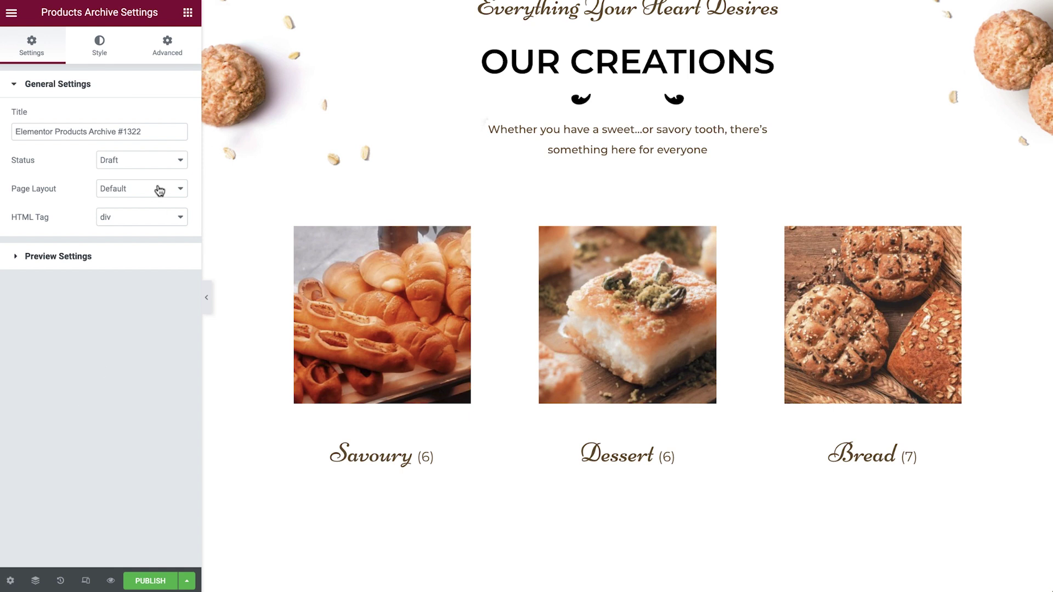
click(170, 135)
key(ctrl+a)
text(Sh)
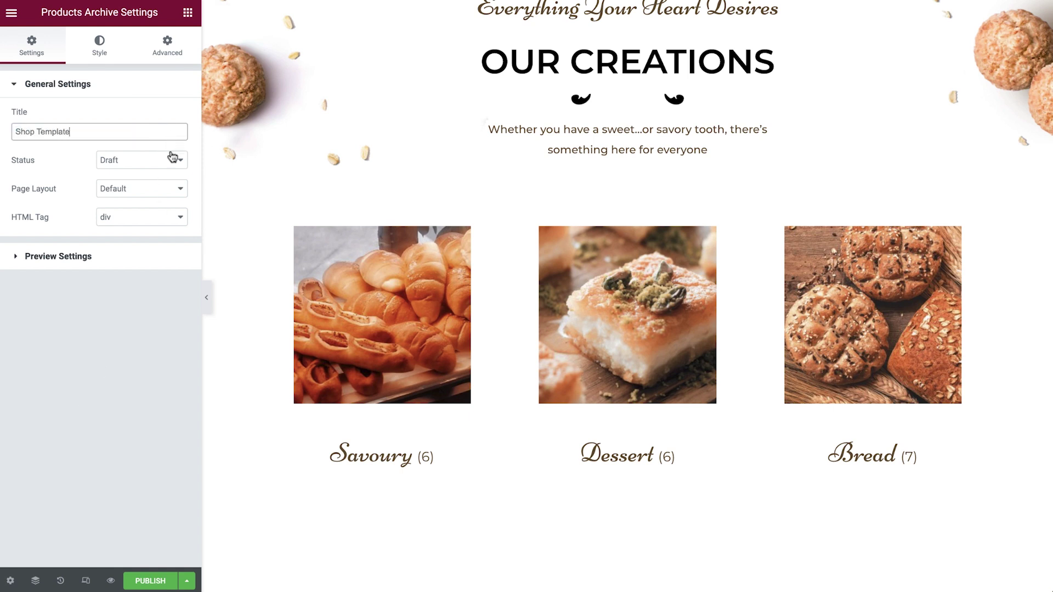
Publish the template with an Include condition for the Shop Page
click(161, 582)
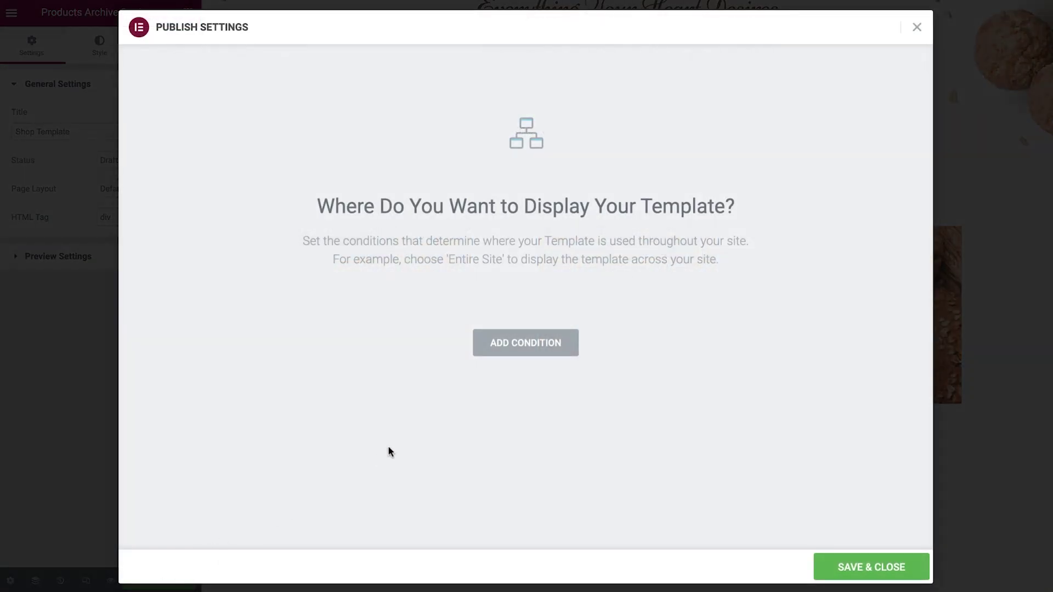
click(524, 353)
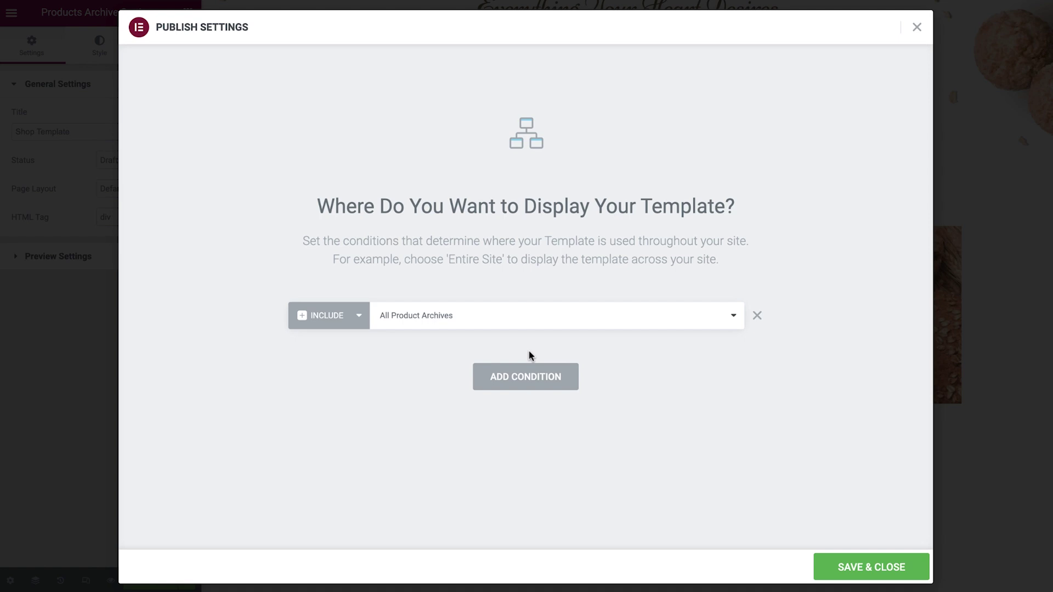
click(561, 321)
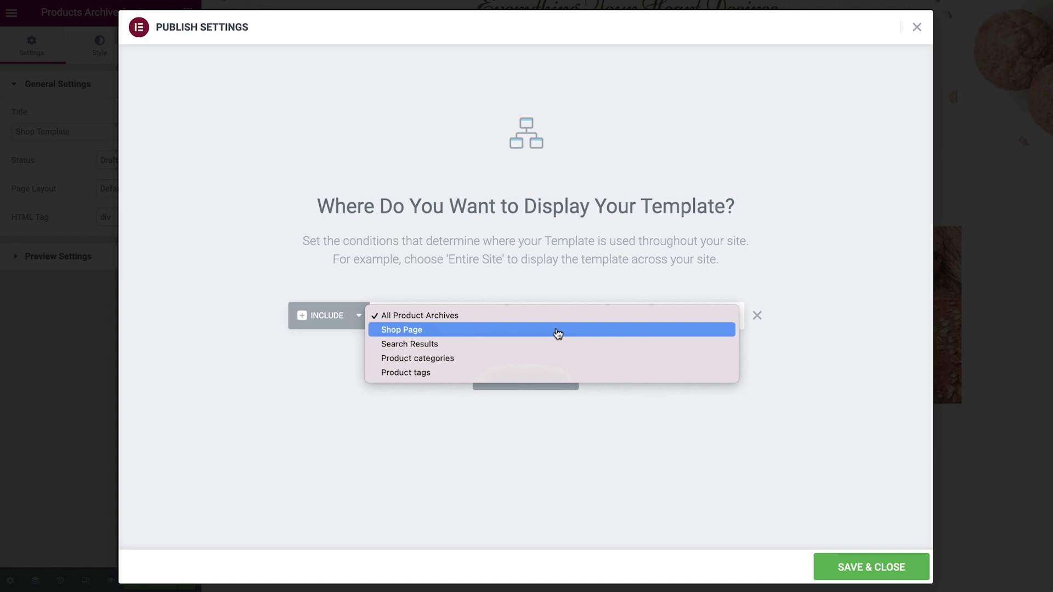
click(558, 333)
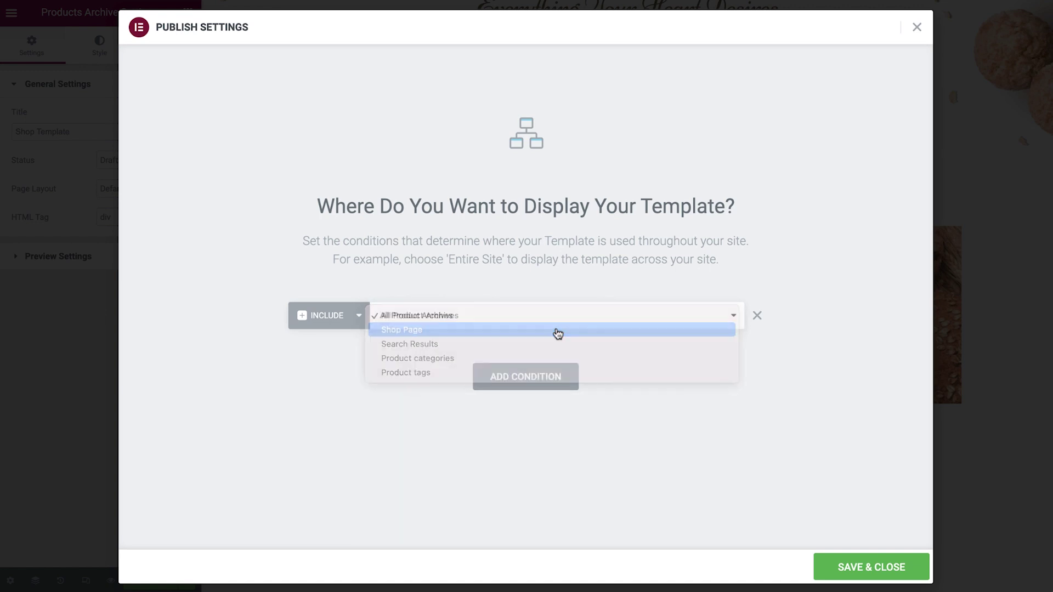
click(866, 576)
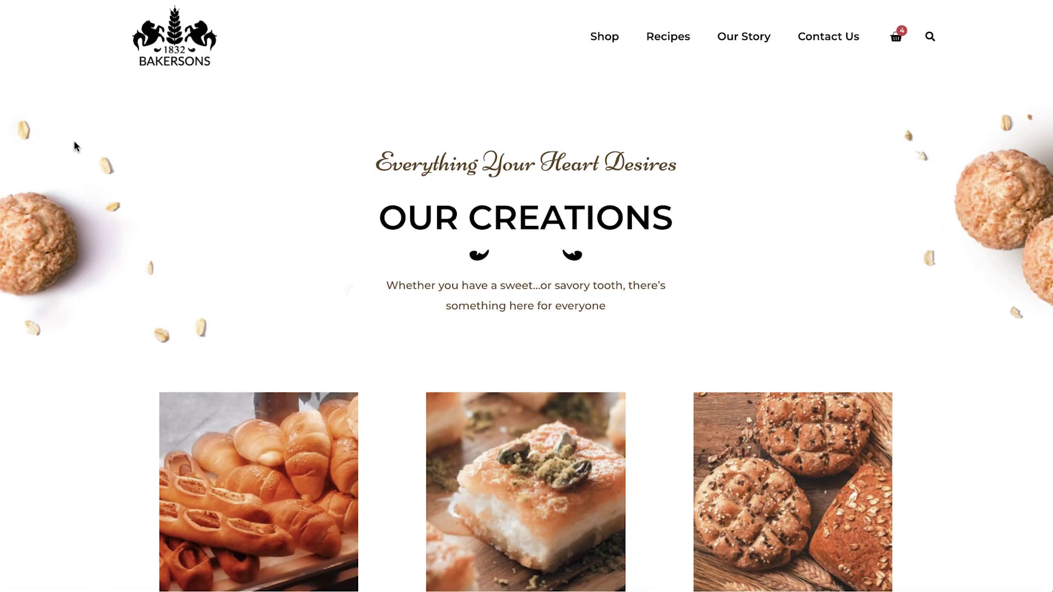
Create another Products Archive template and insert the saved Shop Archive Hero without document settings
scroll(76, 146, down, 4)
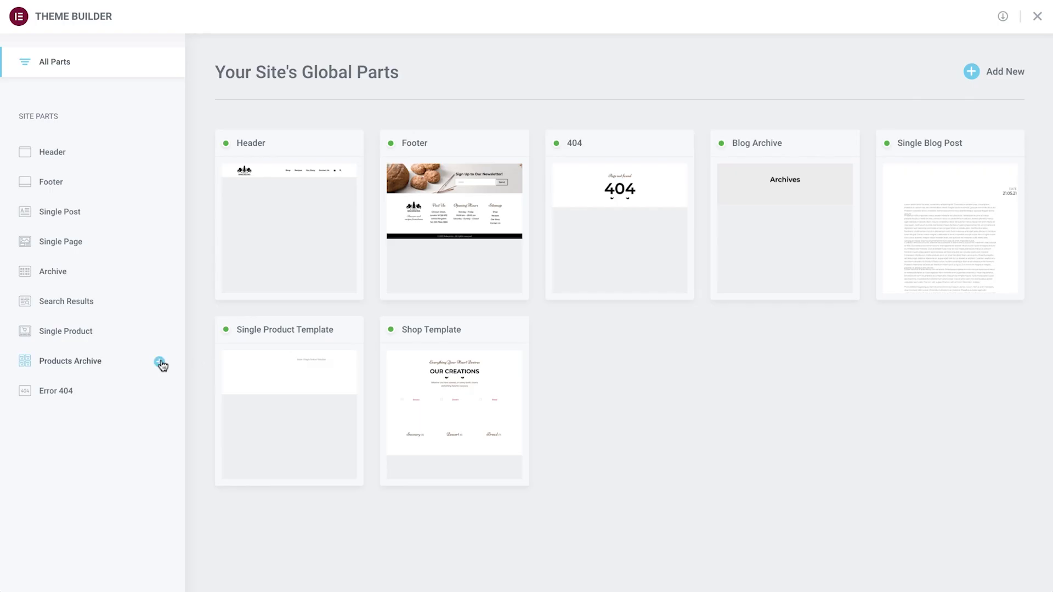
click(159, 363)
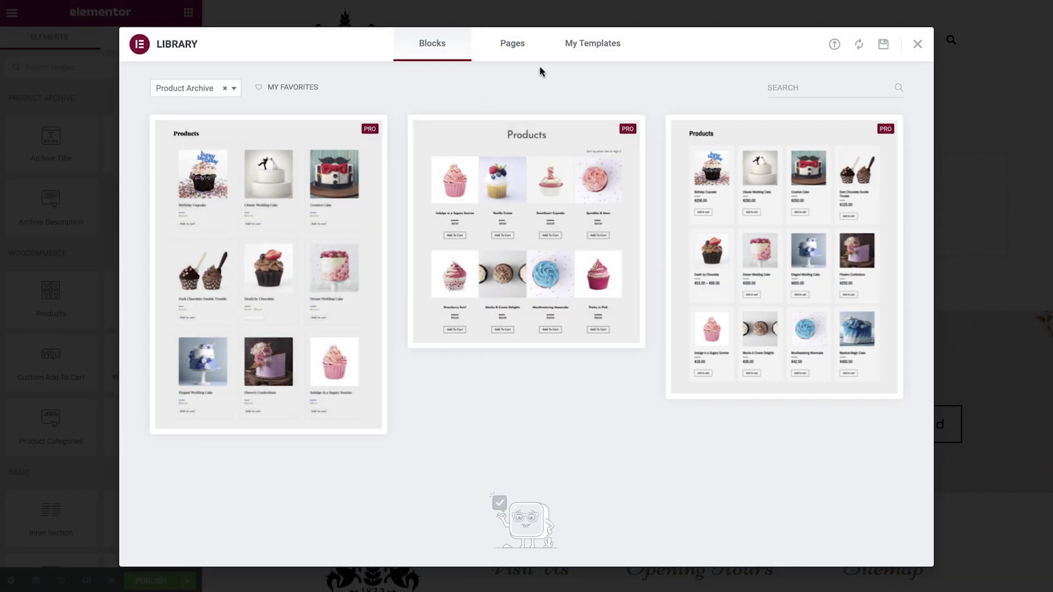
click(579, 53)
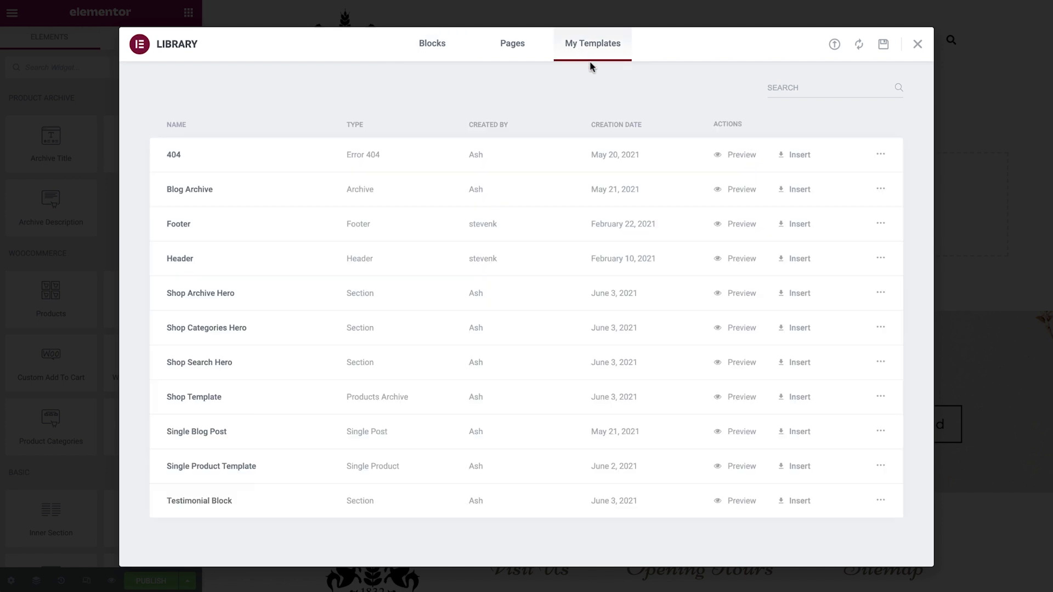
click(776, 295)
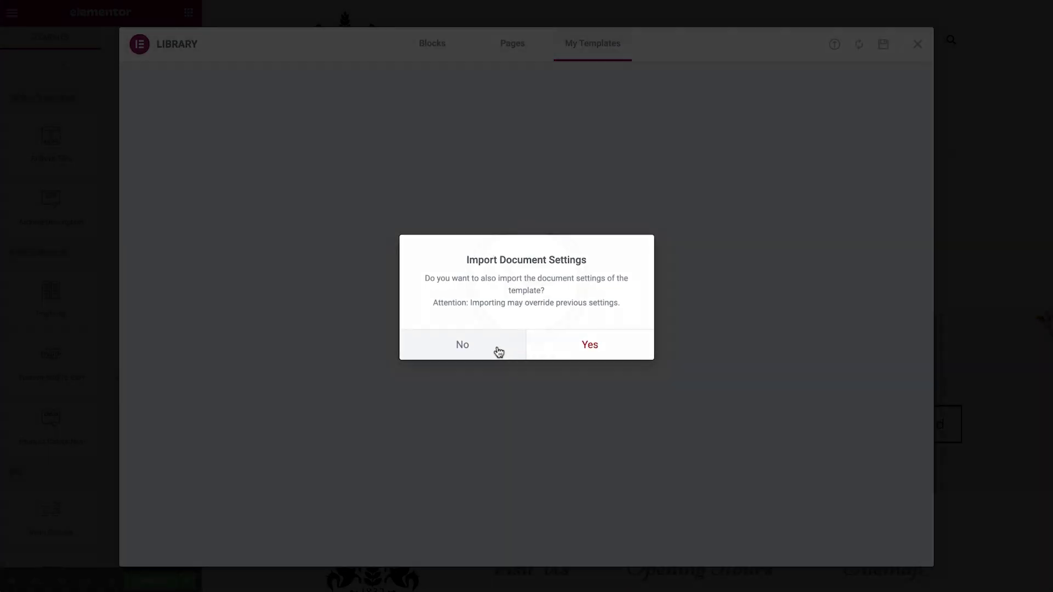
click(497, 348)
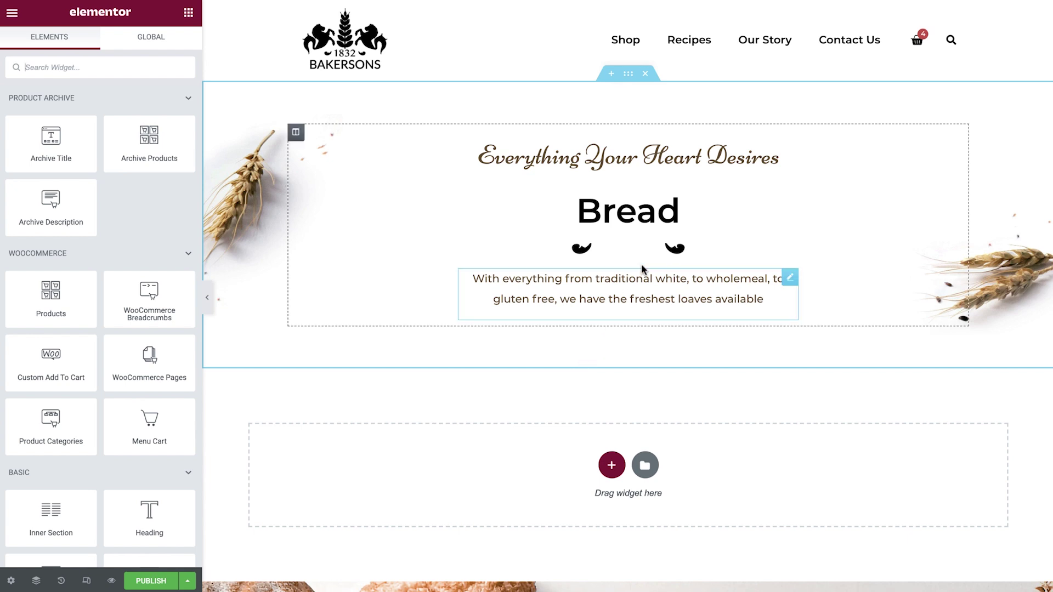
Check the hero's dynamic Bread heading, keeping Product categories as its source
click(680, 213)
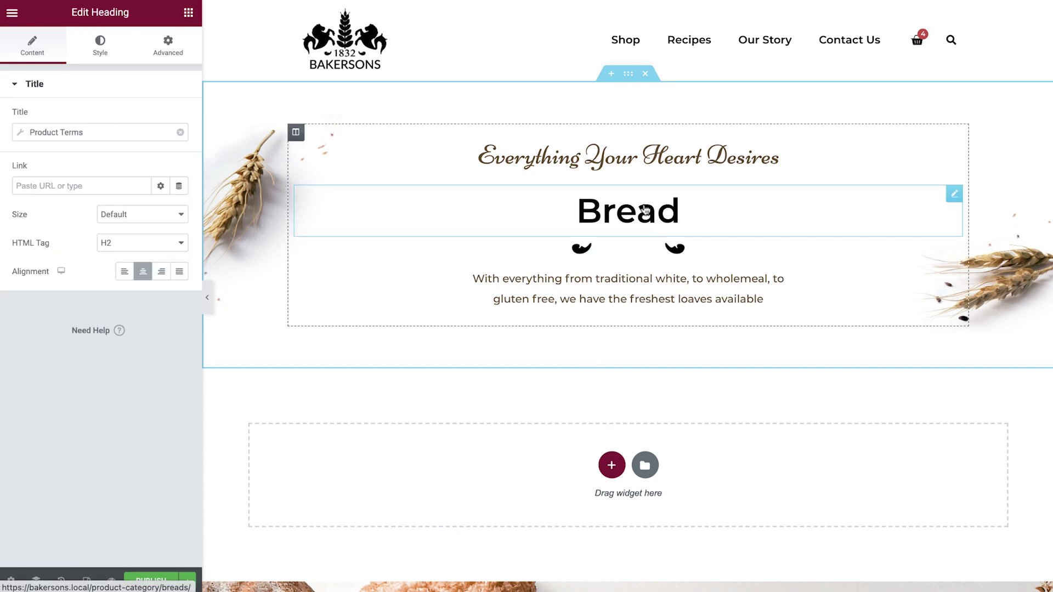
click(162, 134)
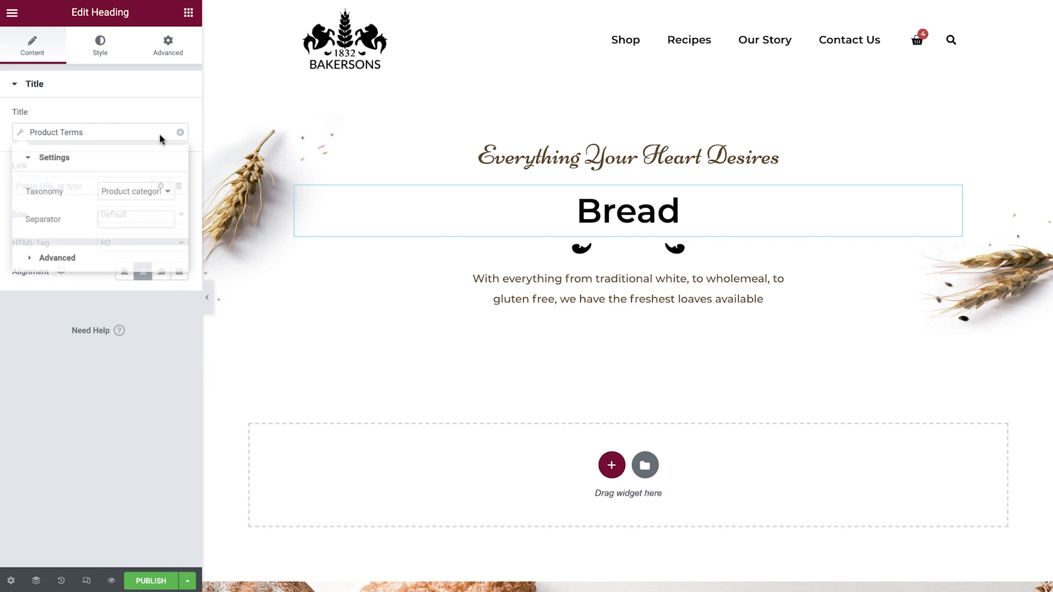
click(162, 197)
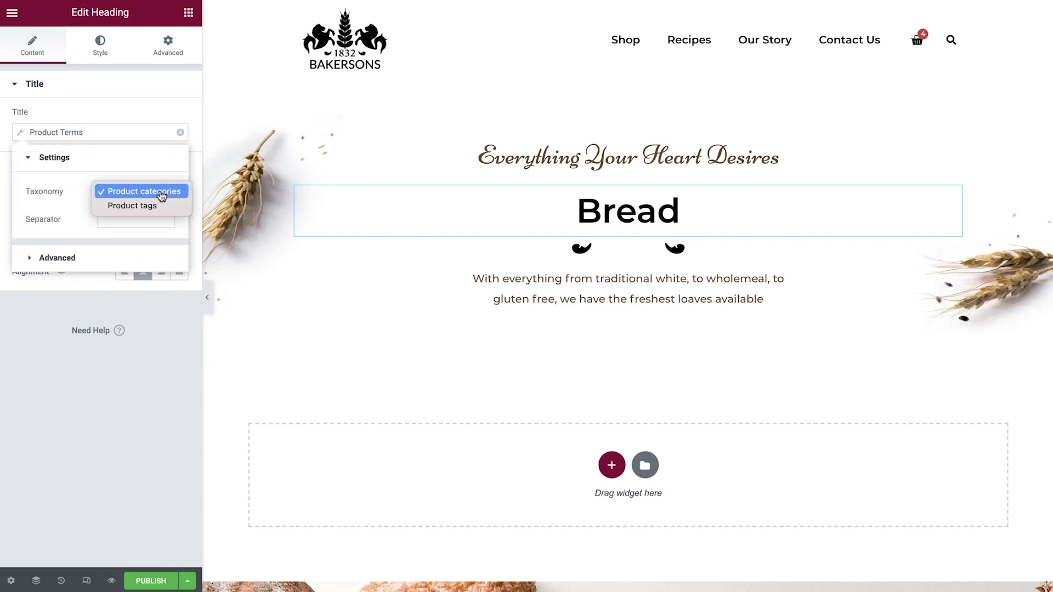
click(161, 193)
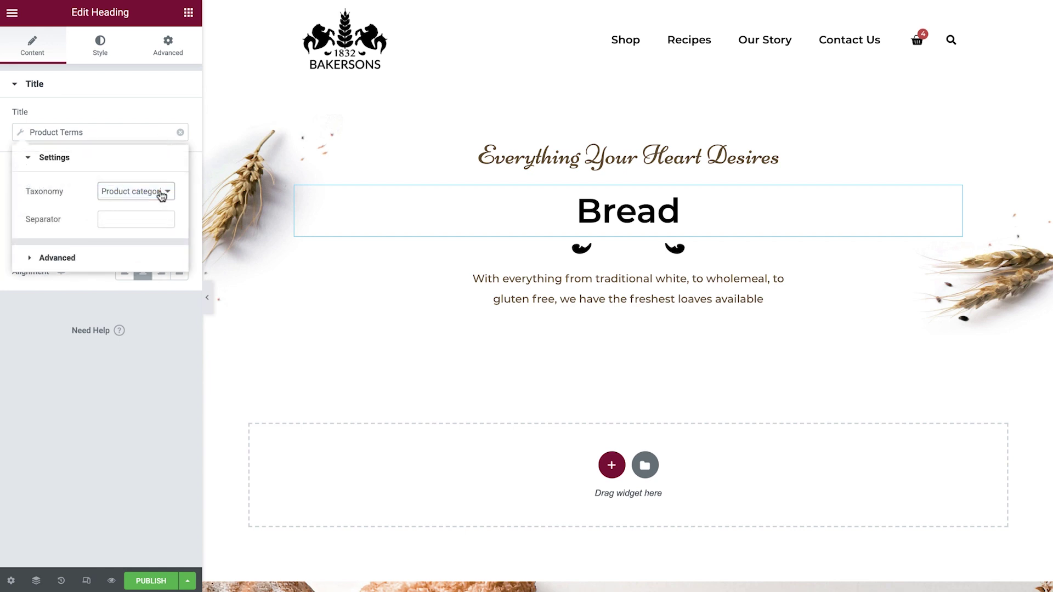
click(501, 293)
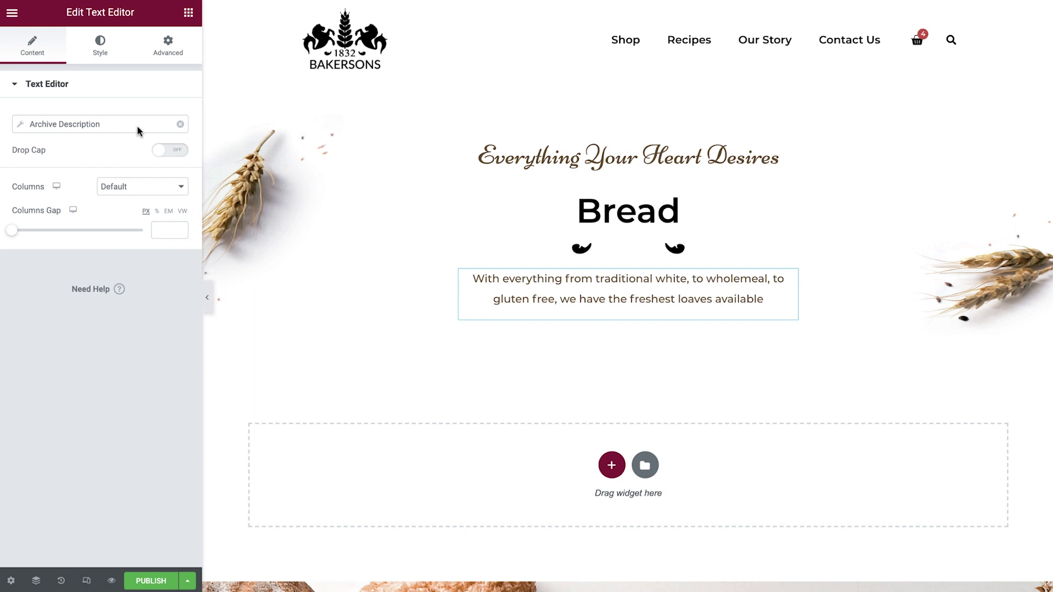
Add a one-column section with padding 10 and top 0, holding a Products widget
click(612, 465)
click(445, 499)
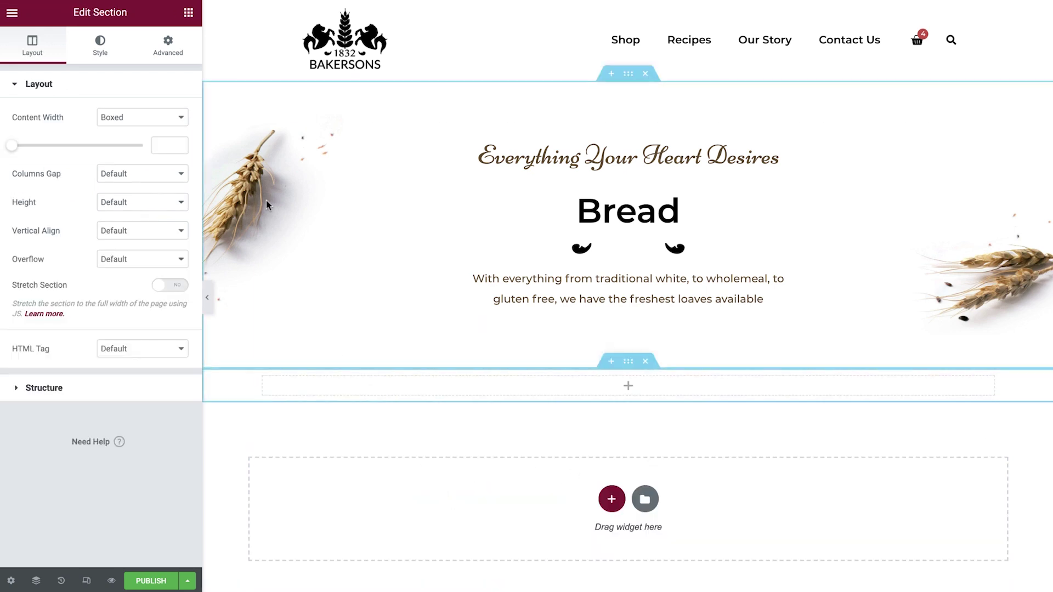
click(168, 46)
click(33, 186)
text(10)
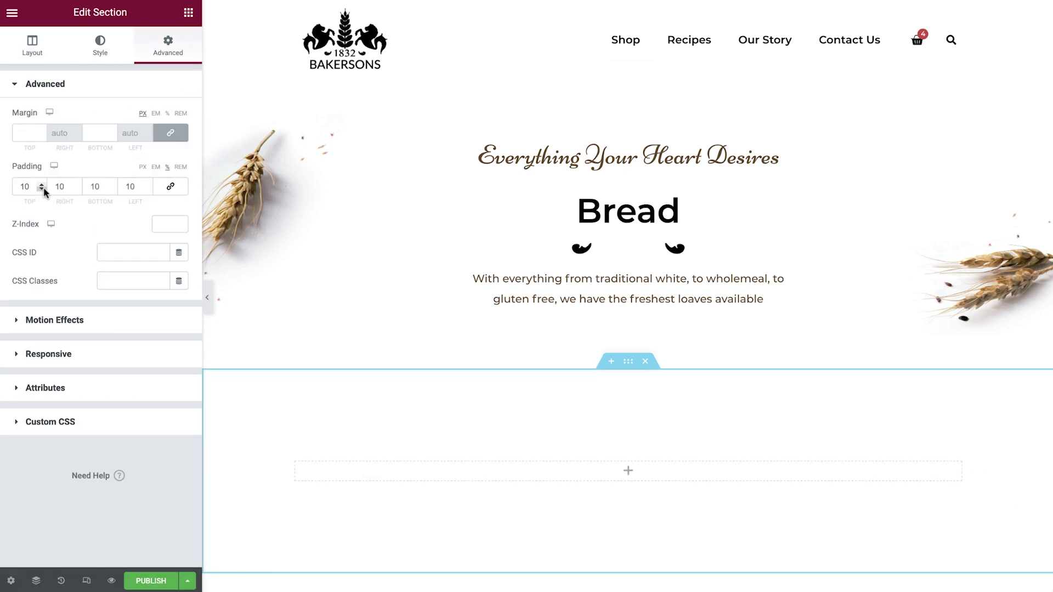
double_click(28, 187)
text(0)
click(188, 12)
drag(52, 294, 381, 395)
Set the products grid to 3 columns and 3 rows with pagination, ordering and result count off
scroll(253, 479, down, 6)
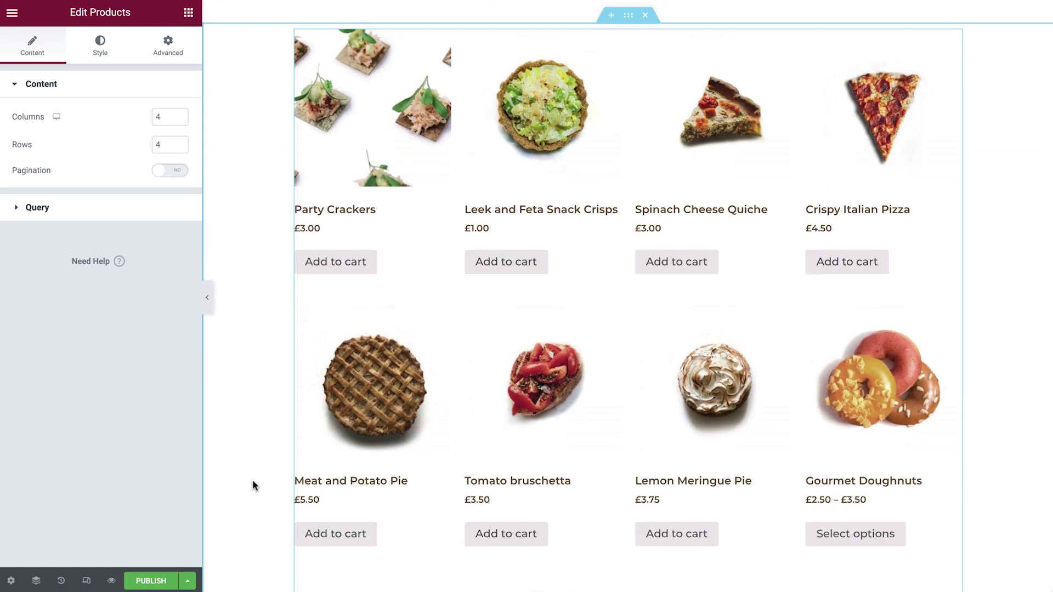
click(178, 120)
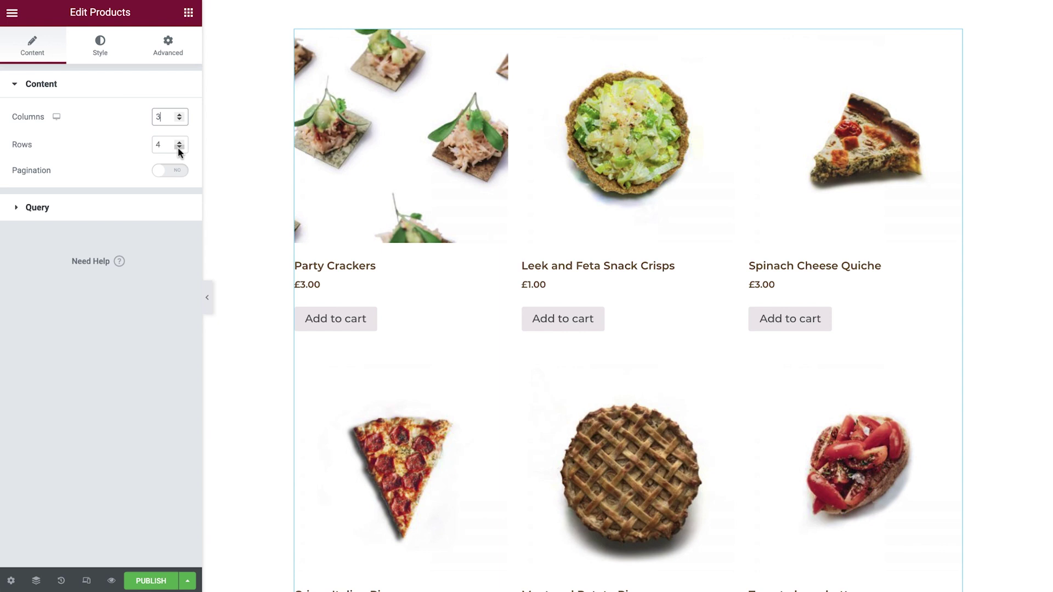
click(178, 147)
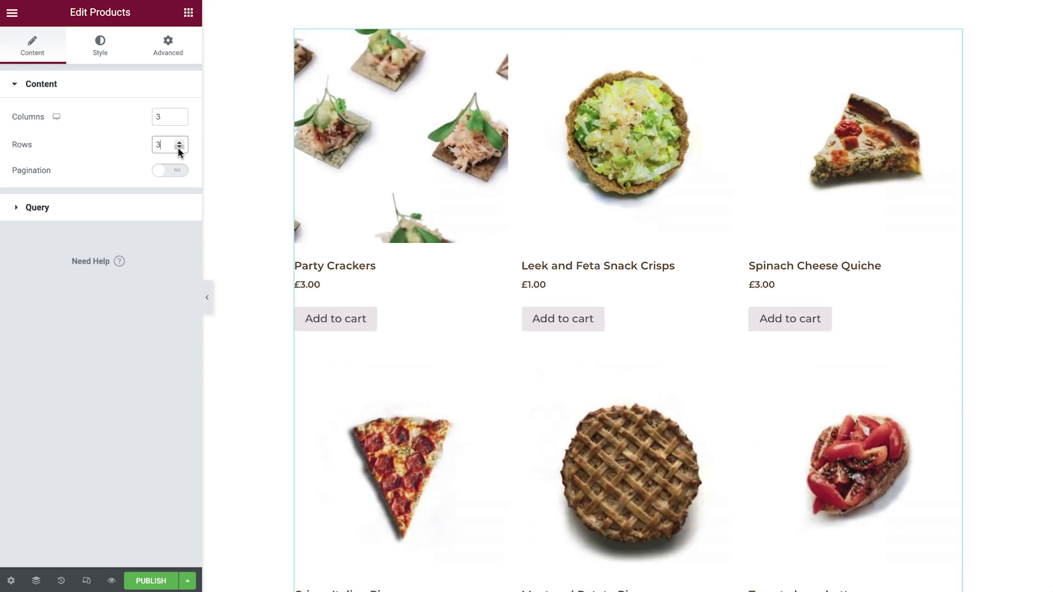
click(176, 175)
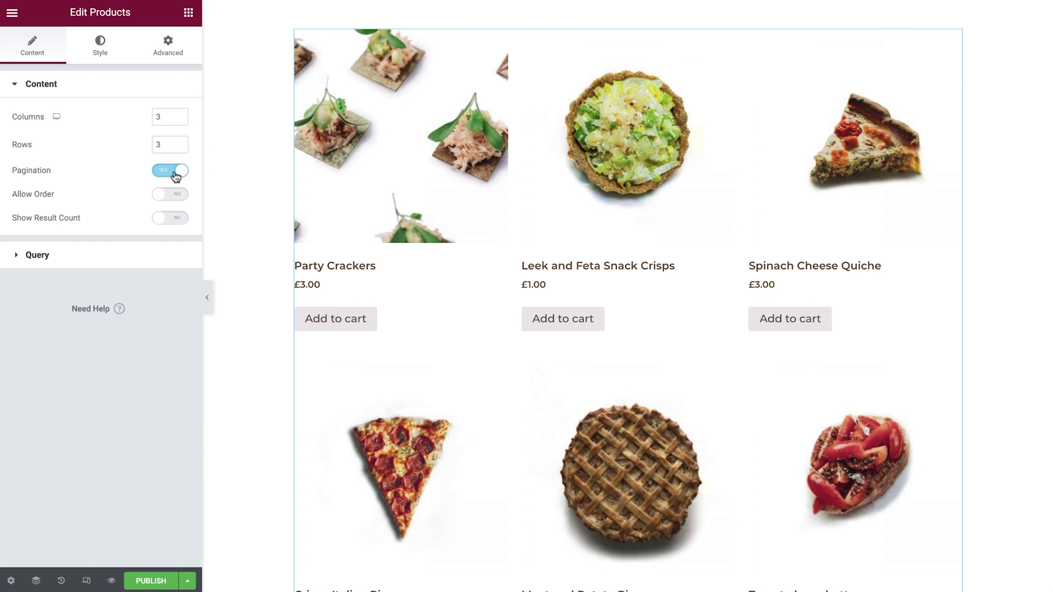
click(170, 197)
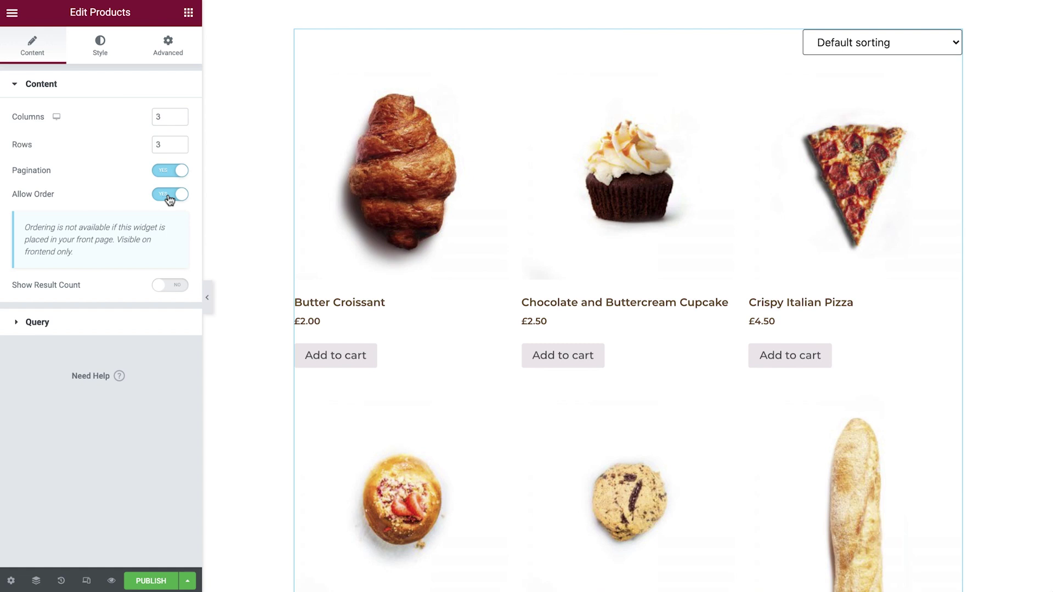
click(165, 287)
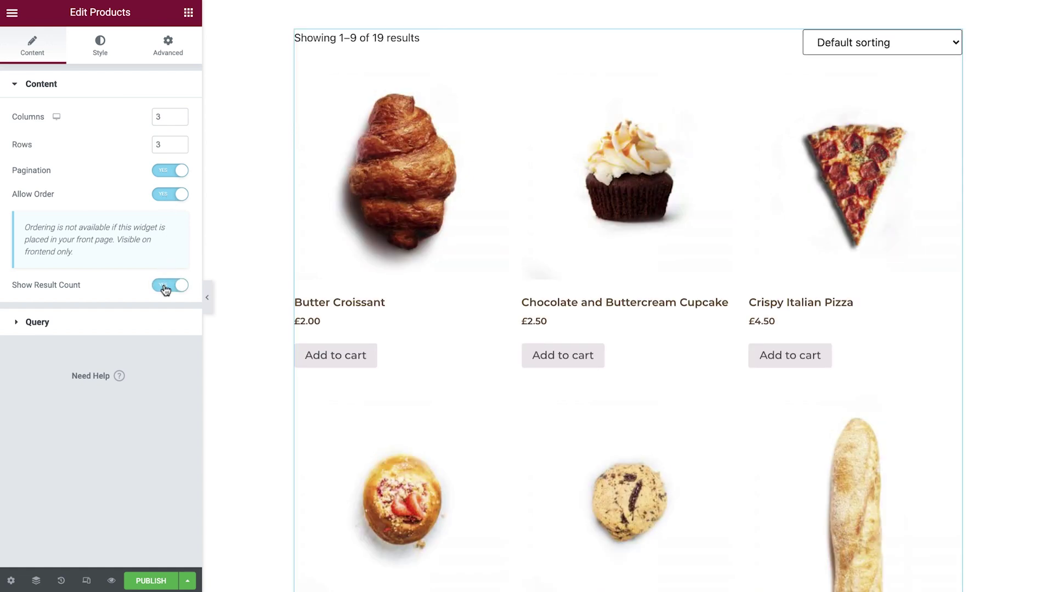
click(165, 288)
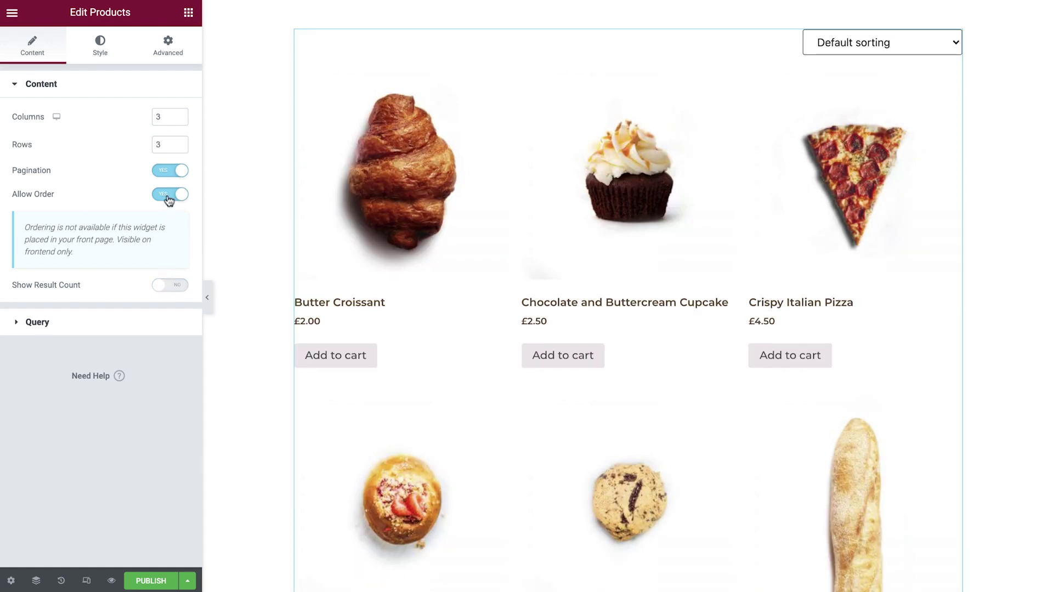
click(170, 195)
click(167, 170)
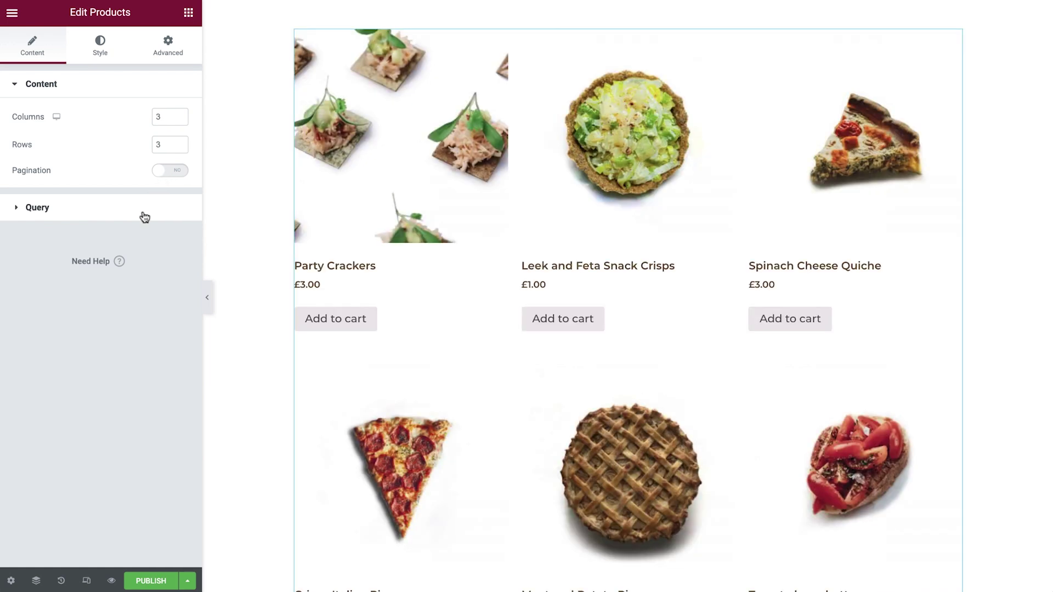
Set the products query source to Current Query
click(144, 214)
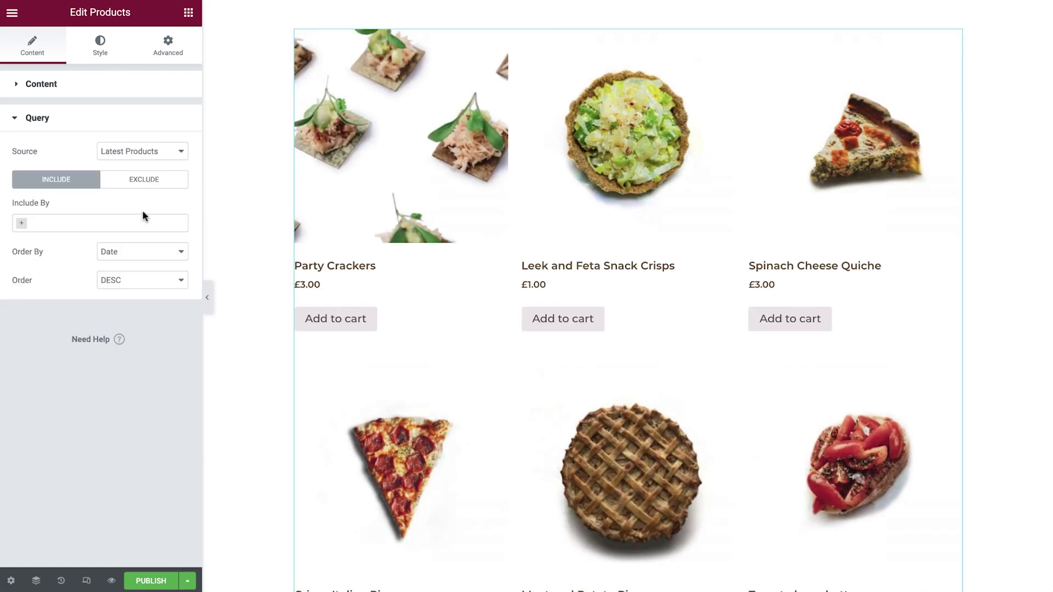
click(174, 158)
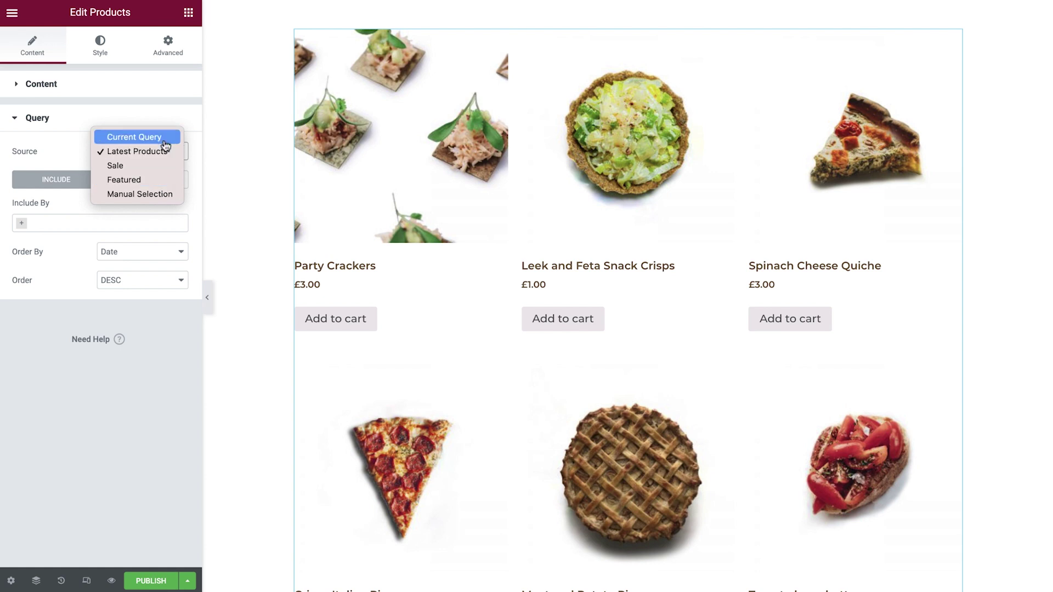
click(134, 137)
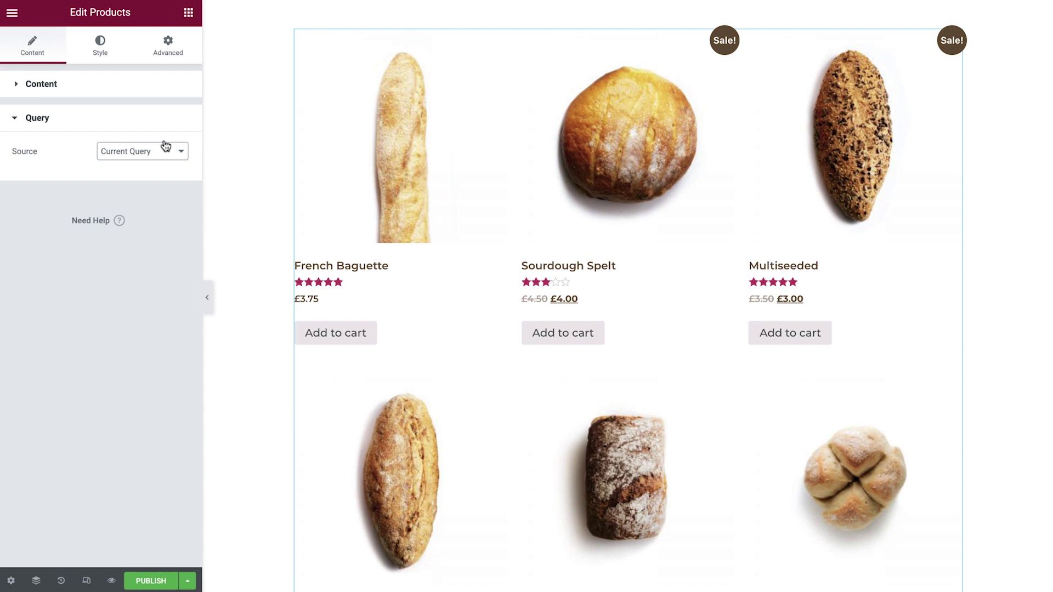
click(102, 56)
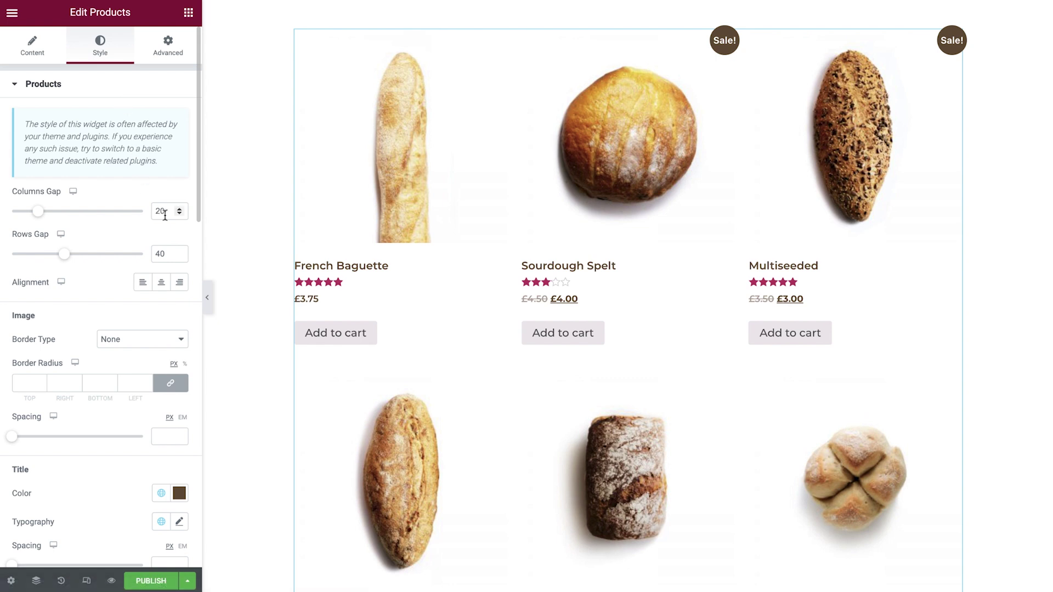
Center-align the product grid, keep images borderless, and set image spacing to 20
click(162, 283)
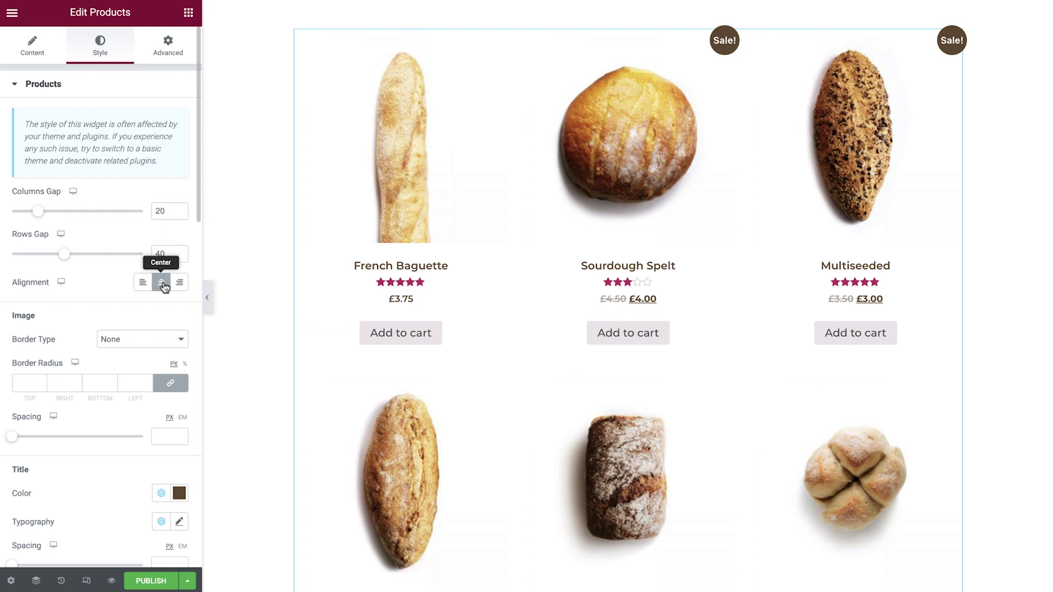
click(167, 339)
click(165, 353)
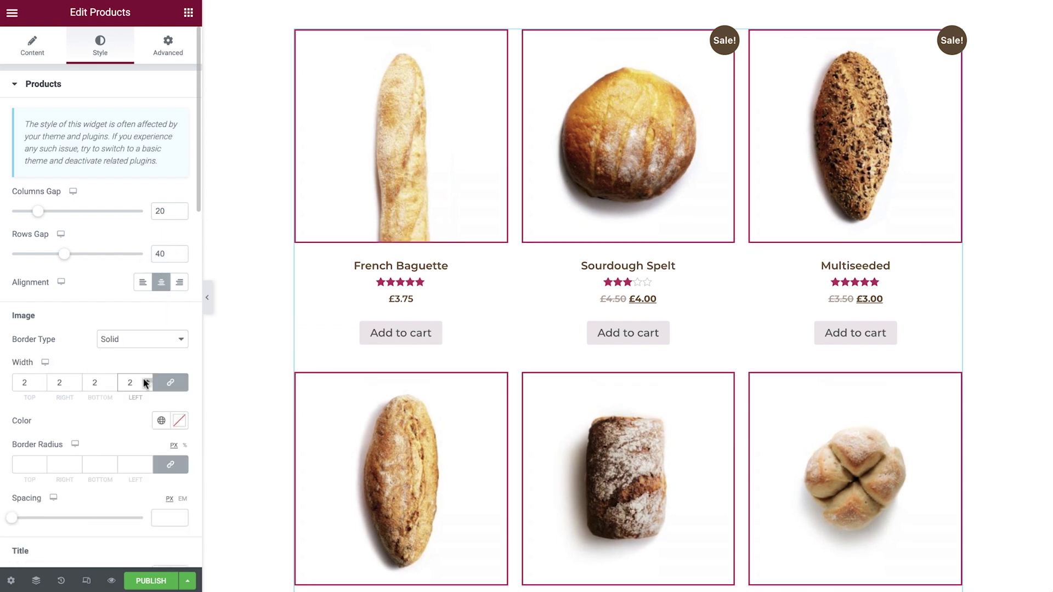
click(162, 420)
click(161, 420)
click(159, 340)
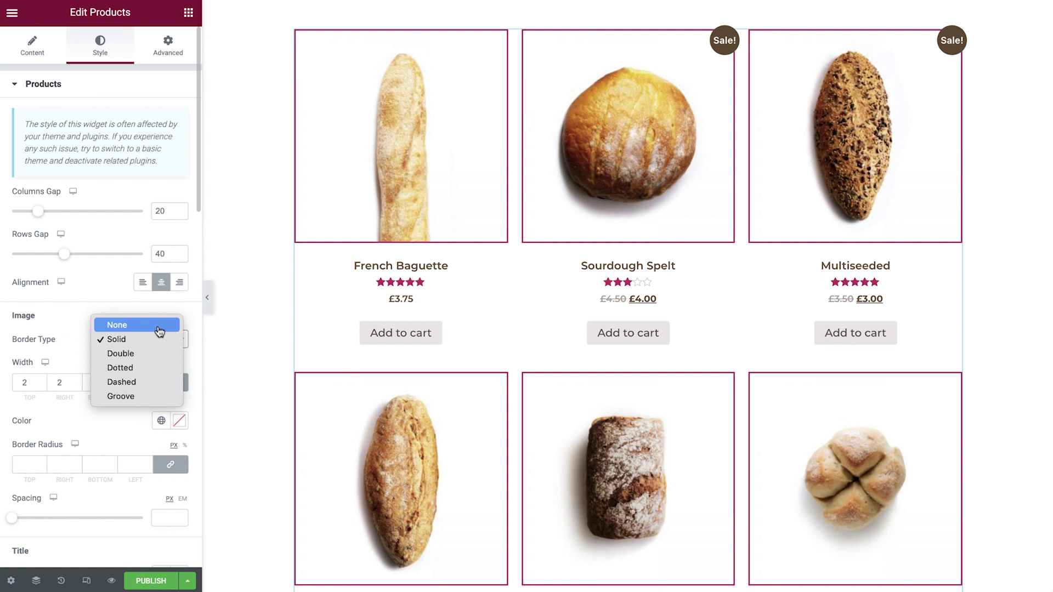
click(159, 329)
click(168, 436)
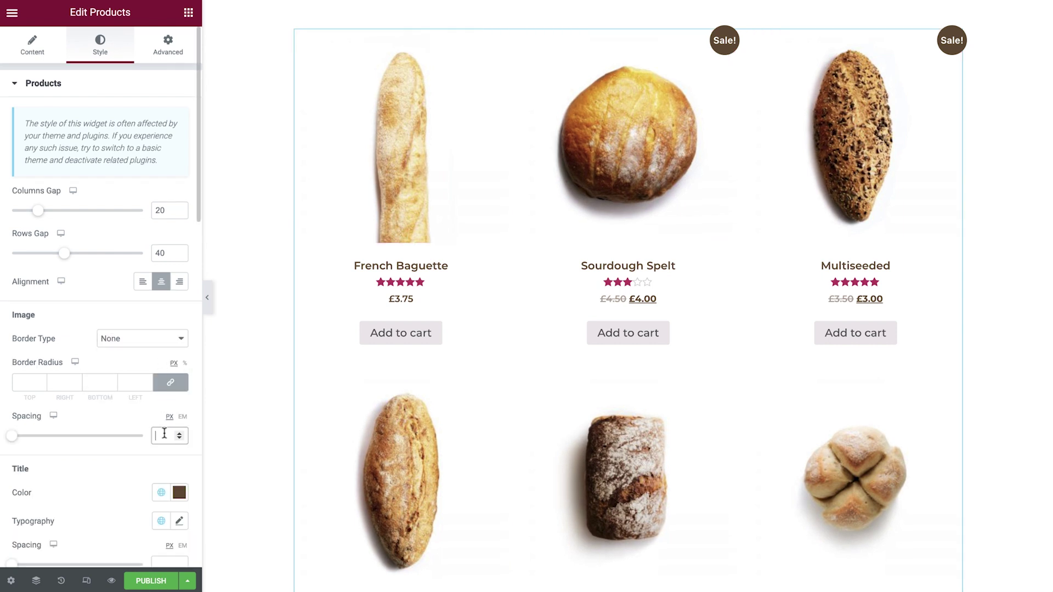
text(20)
scroll(111, 491, down, 8)
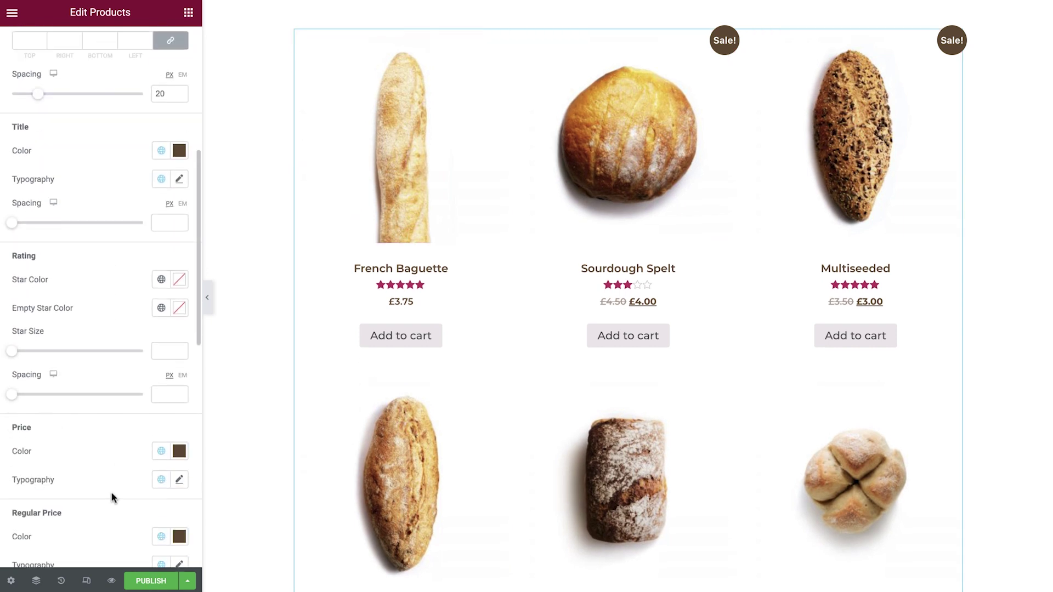
Make product titles black with an enlarged global font
click(162, 80)
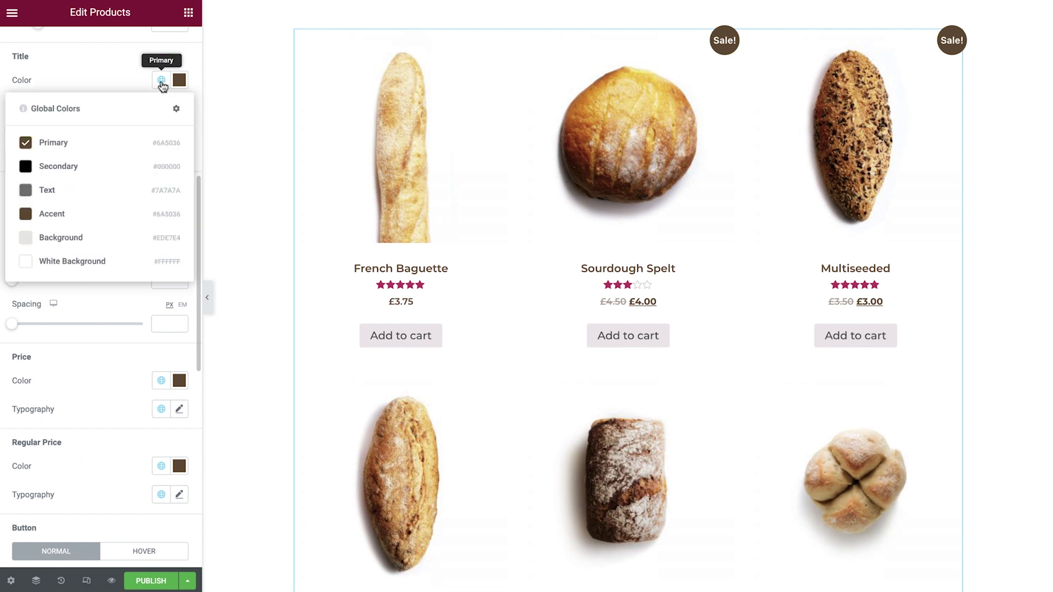
click(99, 164)
click(161, 109)
click(116, 205)
click(179, 108)
click(179, 108)
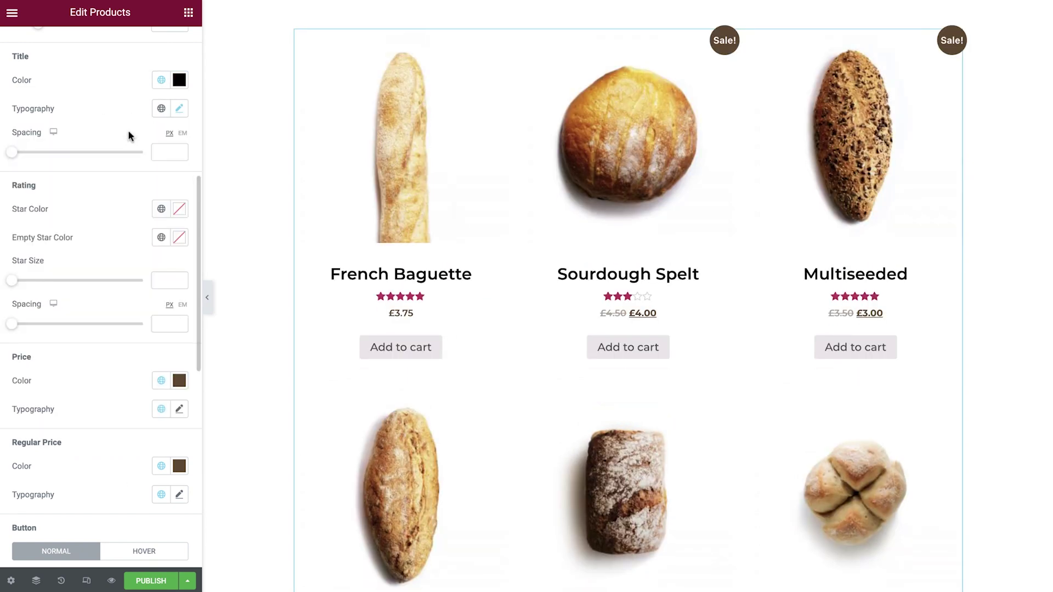
Make the rating stars brown at size 0.7 with 10 spacing below
click(161, 209)
click(157, 281)
text(0.7)
click(158, 324)
text(10)
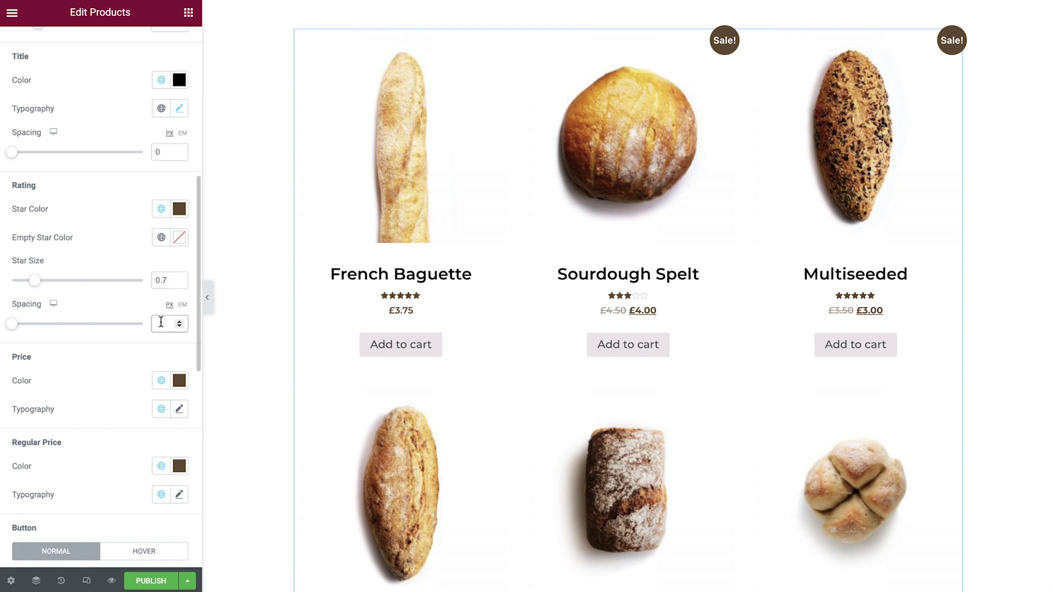
scroll(126, 362, down, 3)
Style the sale and regular prices in a script font with global colours
click(161, 229)
click(120, 289)
click(161, 258)
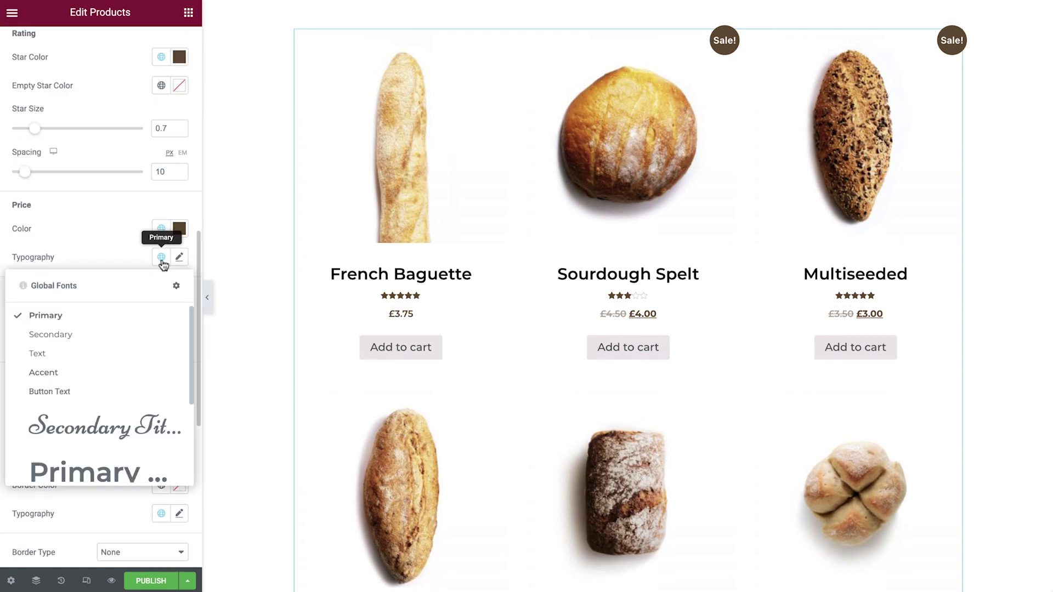
scroll(132, 329, down, 2)
click(103, 404)
click(161, 314)
click(161, 342)
scroll(186, 417, down, 2)
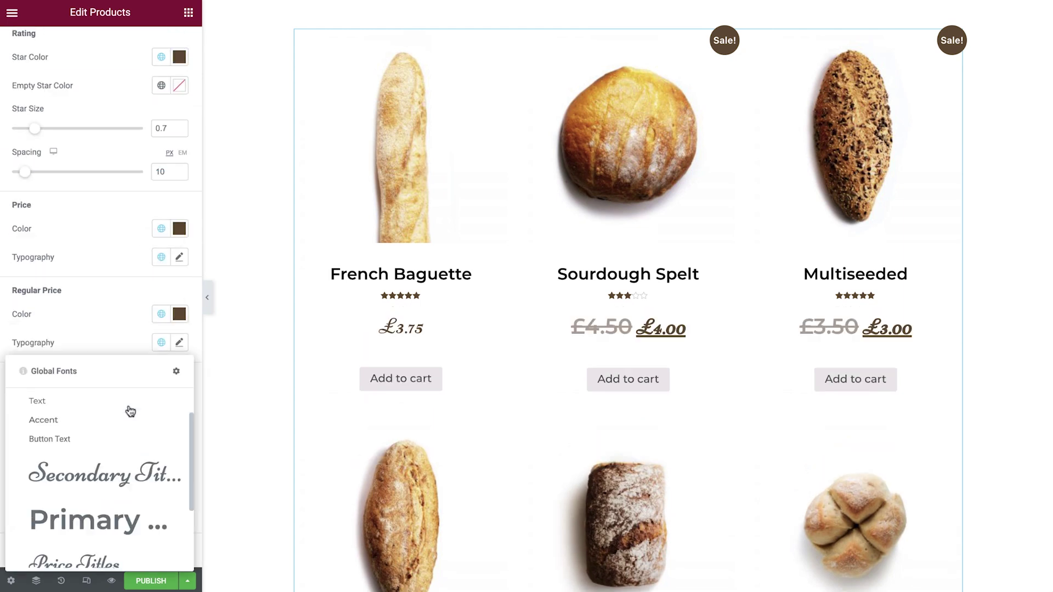
click(115, 472)
scroll(93, 472, down, 4)
Give Add to cart buttons black text, white background, black border and an enlarged global font
click(161, 214)
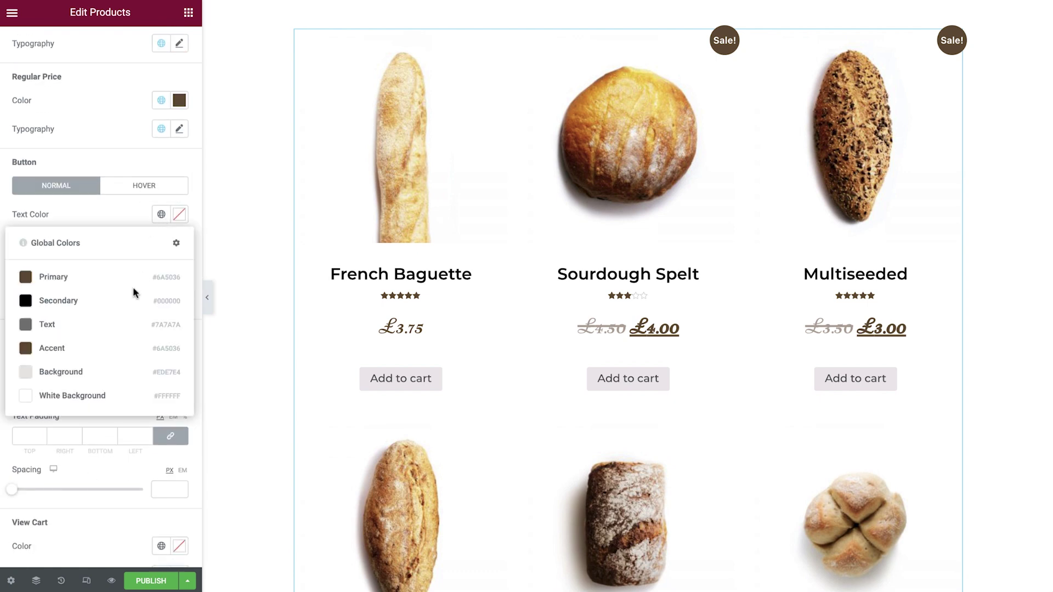
click(59, 300)
click(161, 243)
click(72, 424)
click(161, 271)
click(129, 342)
click(161, 299)
click(130, 378)
scroll(87, 483, down, 2)
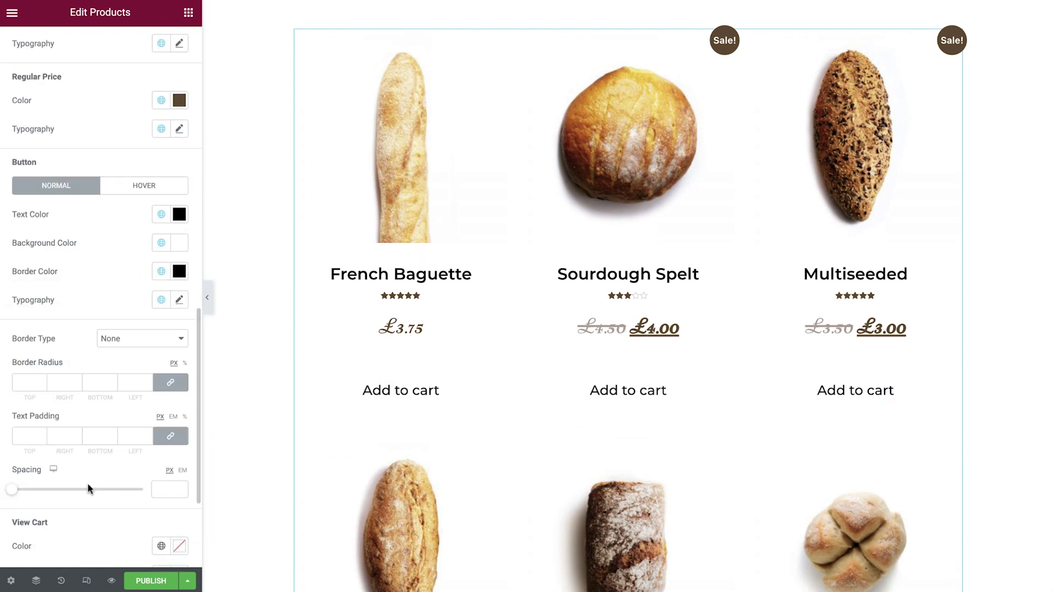
Set button hover colours: white text, black background, black border
click(151, 192)
click(161, 214)
click(72, 394)
click(161, 243)
click(58, 327)
click(161, 271)
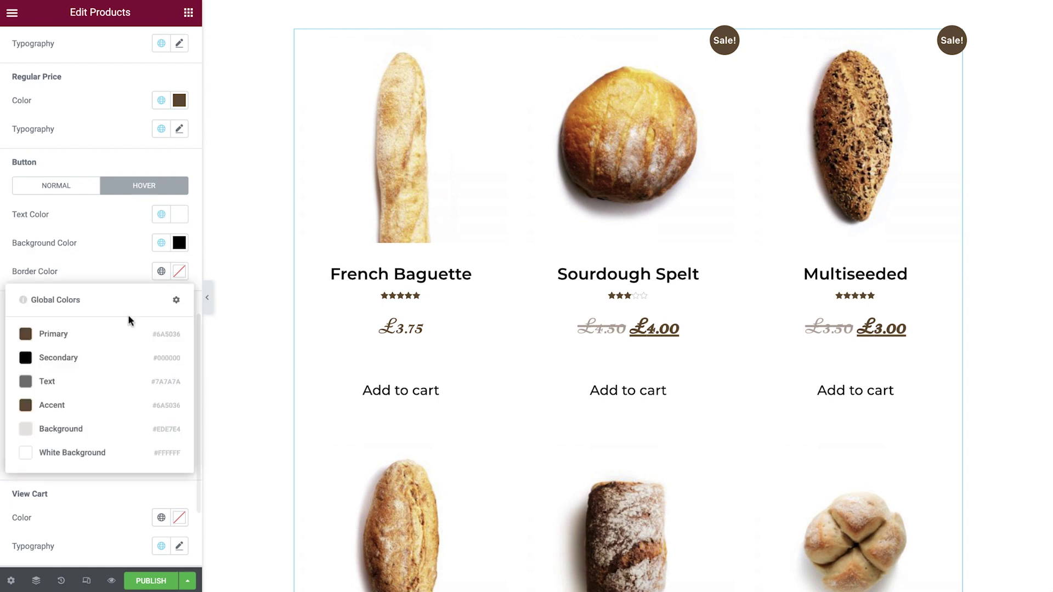
click(58, 354)
Give buttons a solid 2px border, padding 5/30/5/30, and 5 spacing above
click(143, 310)
click(110, 341)
click(171, 460)
click(25, 460)
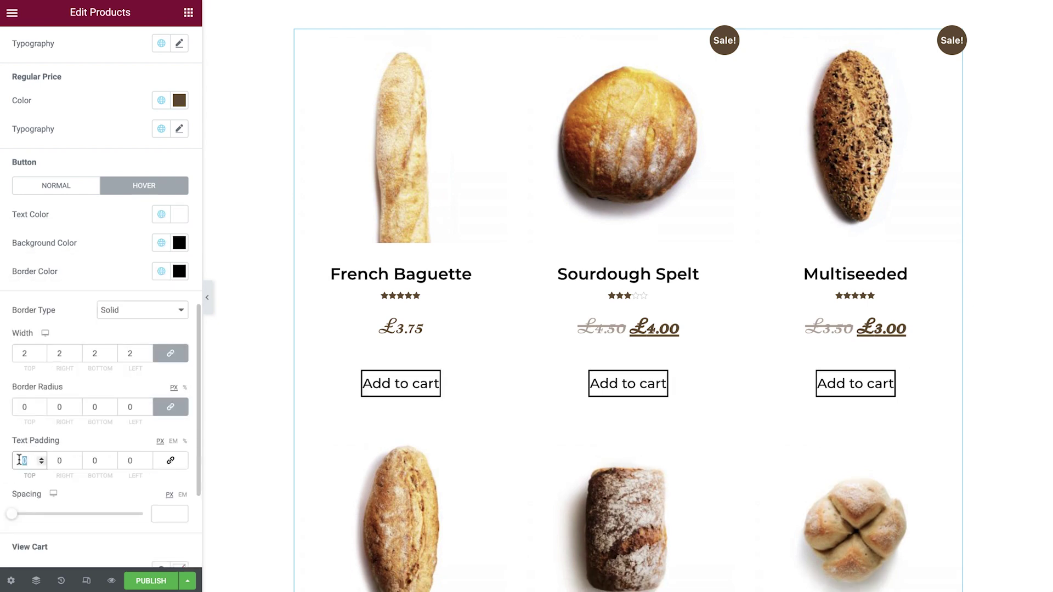
text(5	30	5	30)
click(162, 510)
text(5)
scroll(110, 542, down, 3)
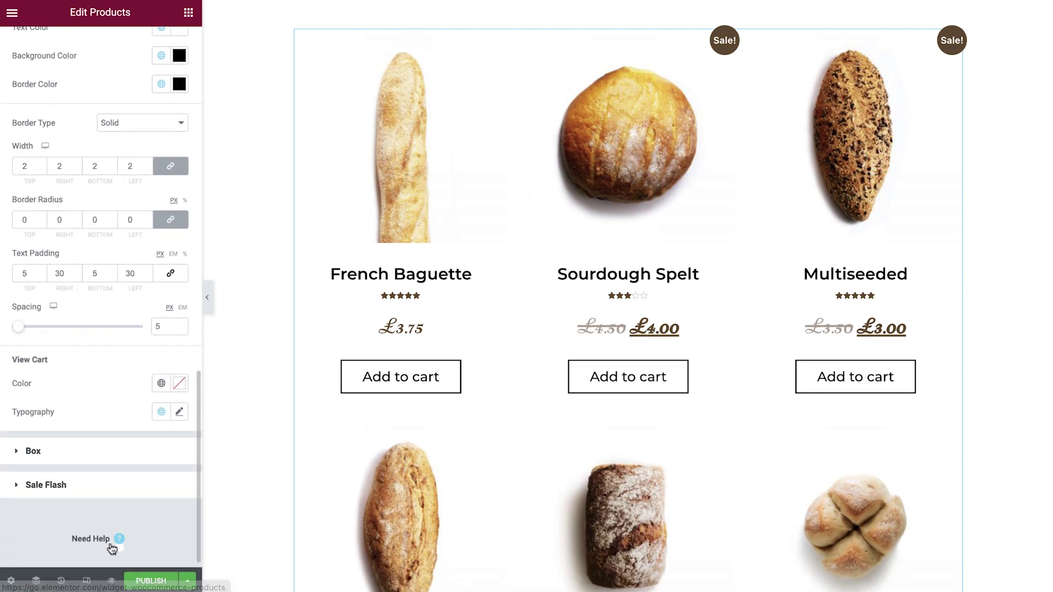
Make the View Cart link brown with a global font
click(161, 383)
click(146, 446)
click(161, 412)
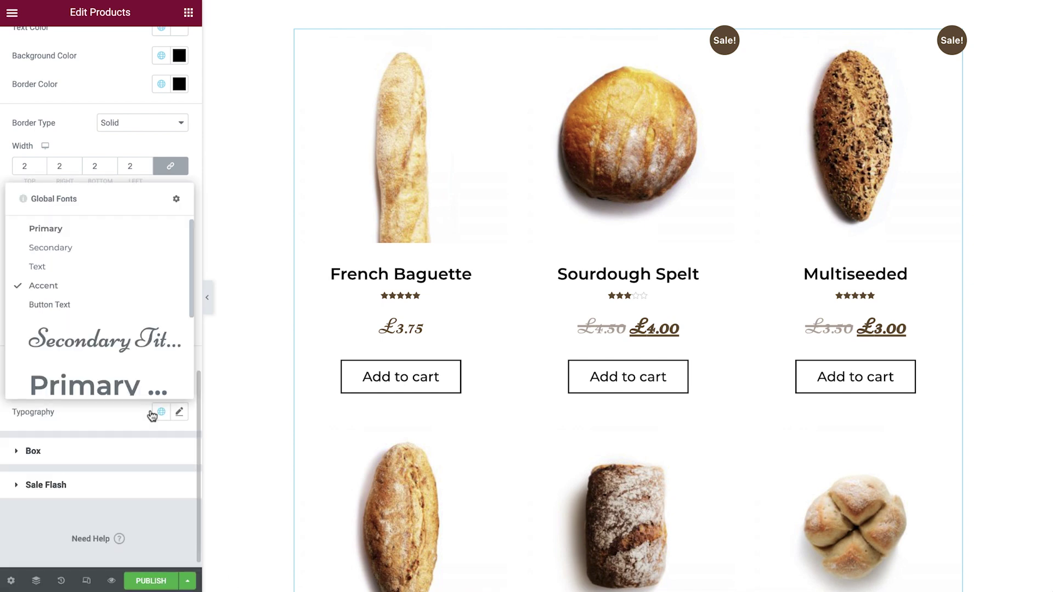
scroll(157, 379, down, 2)
click(147, 383)
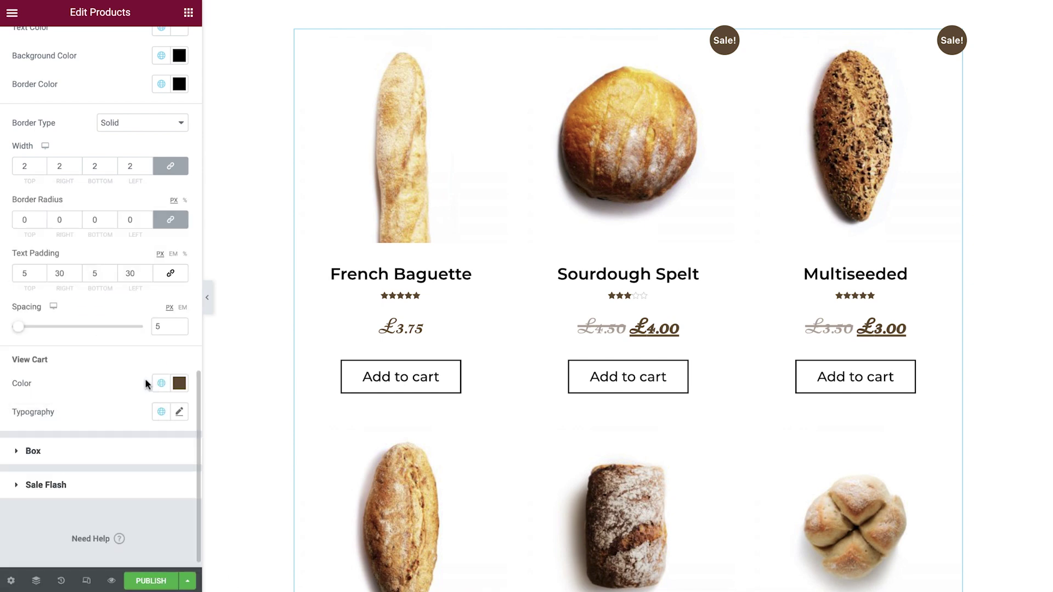
click(98, 458)
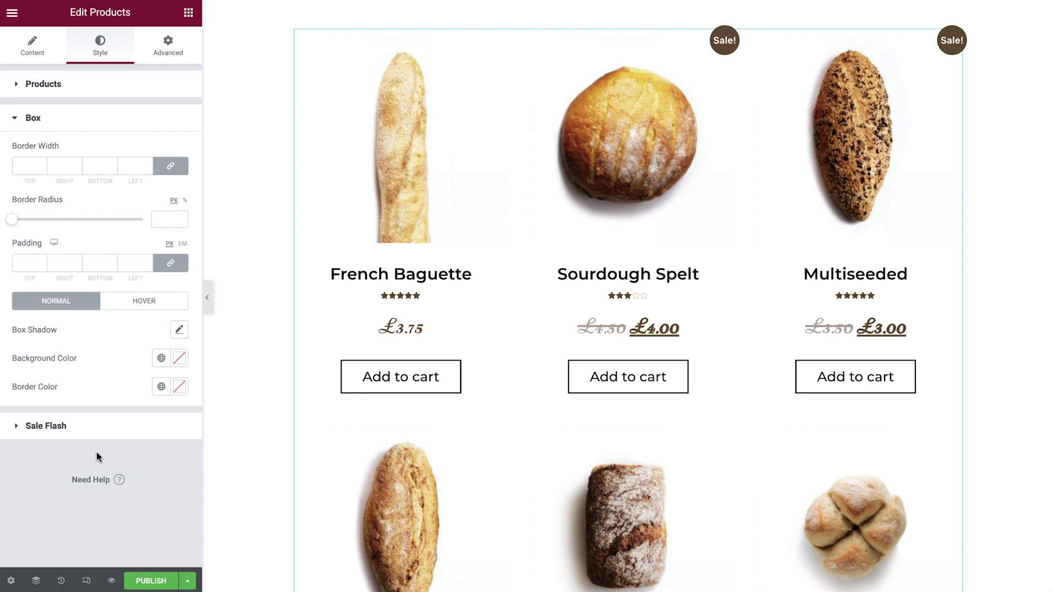
Try a product box border width, corner radius and padding of 20, then clear the padding
click(147, 164)
click(147, 165)
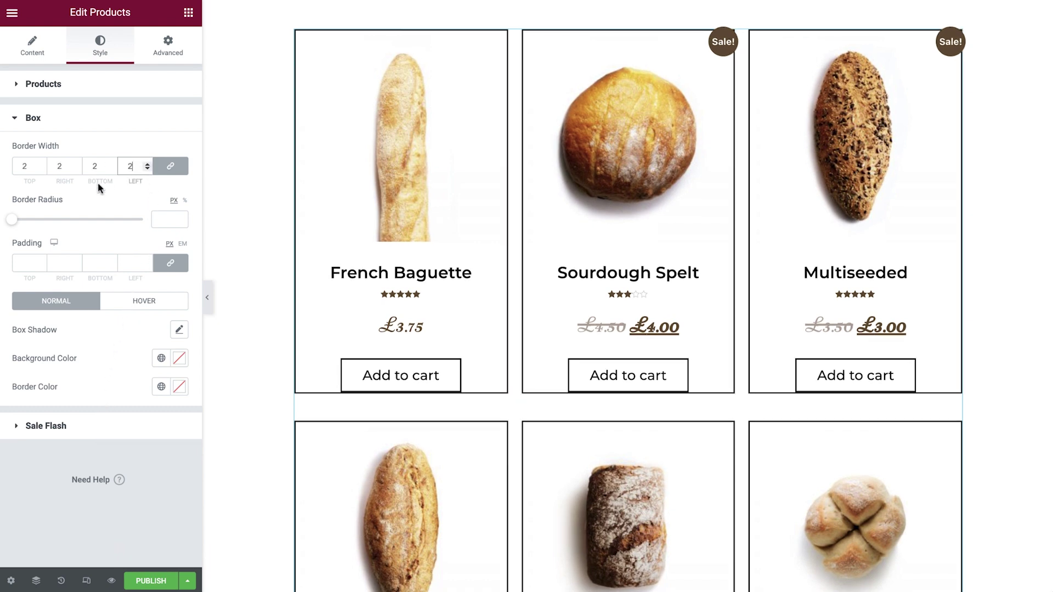
mouse_move(11, 219)
mouse_down()
mouse_move(29, 222)
mouse_move(4, 225)
mouse_up()
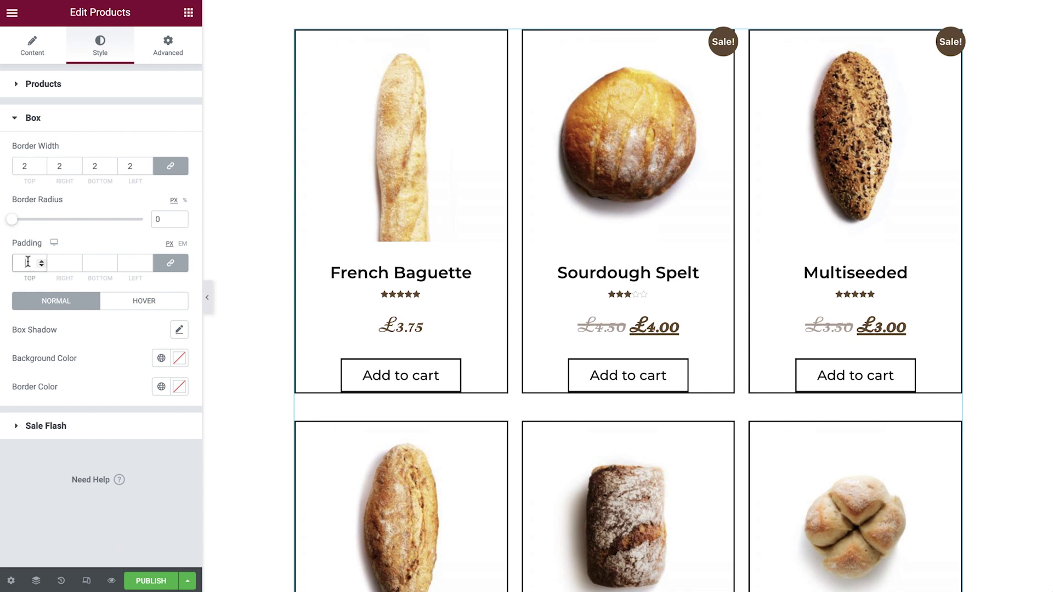
click(28, 262)
text(20)
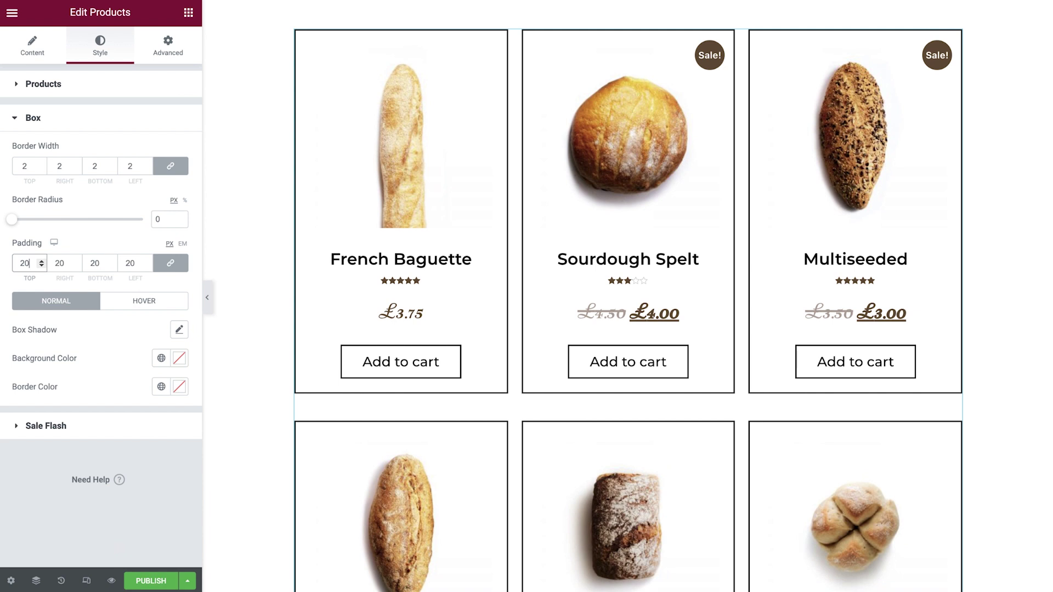
key(BackSpace)
key(BackSpace)
Review box shadow, colours and hover state, then clear the product box border width
click(178, 331)
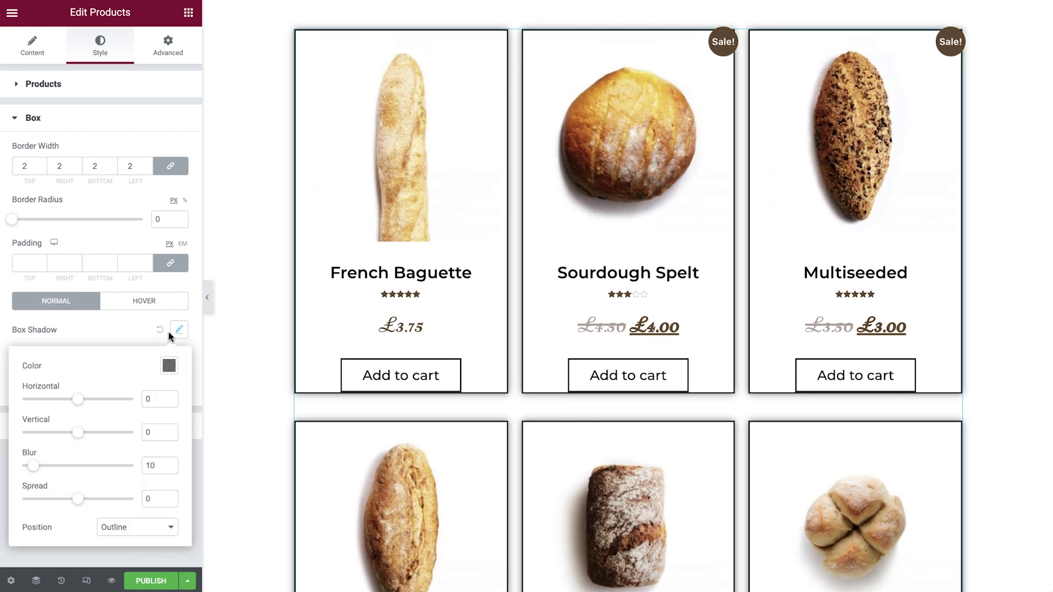
click(169, 335)
click(161, 358)
click(160, 360)
click(160, 386)
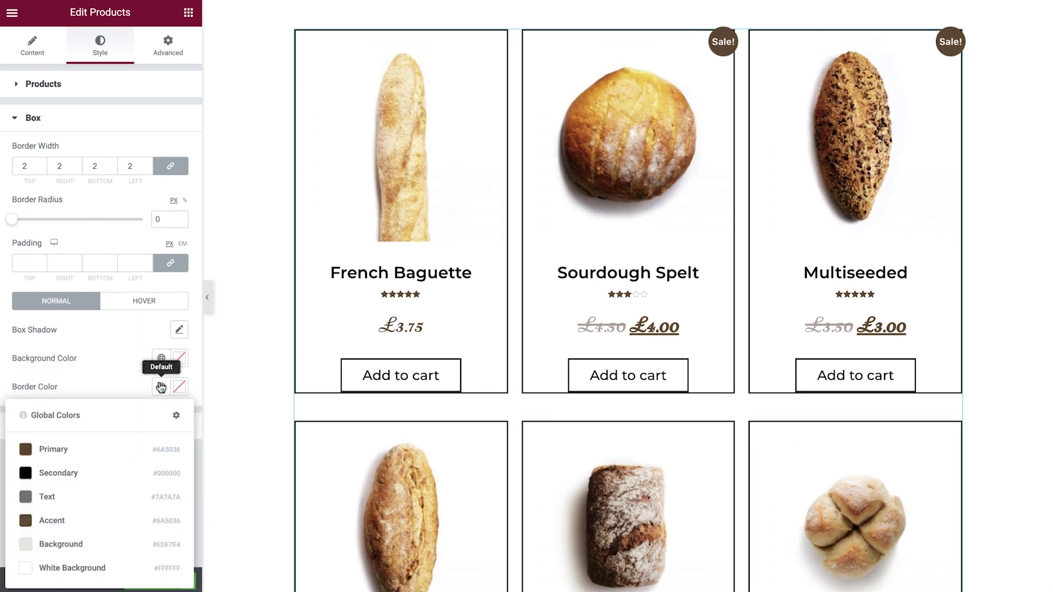
click(160, 387)
click(138, 303)
click(82, 302)
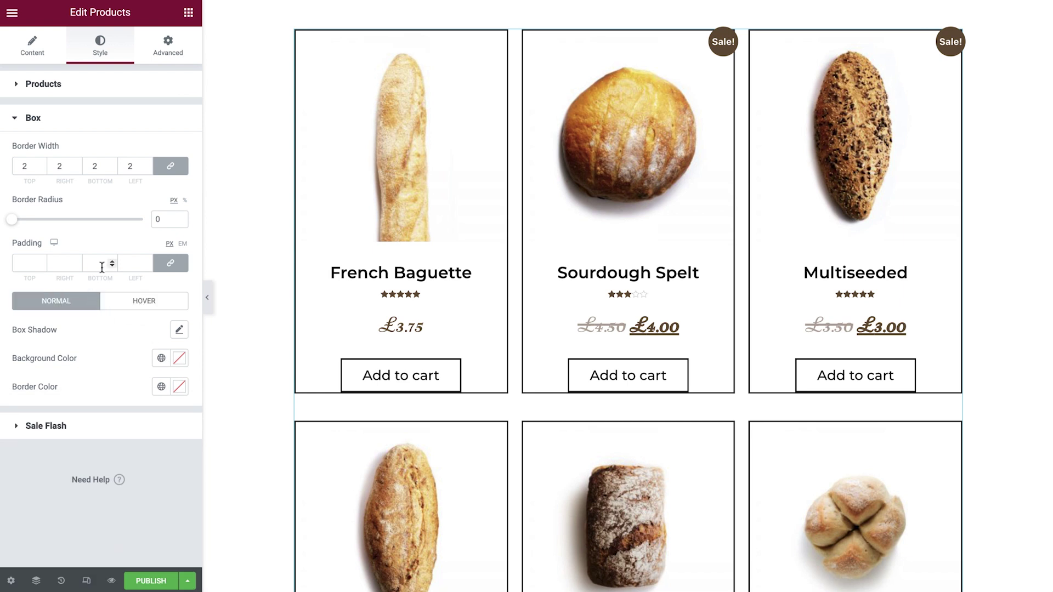
click(141, 165)
key(BackSpace)
click(103, 123)
Give Sale badges White Background text on the brown Primary colour
click(101, 159)
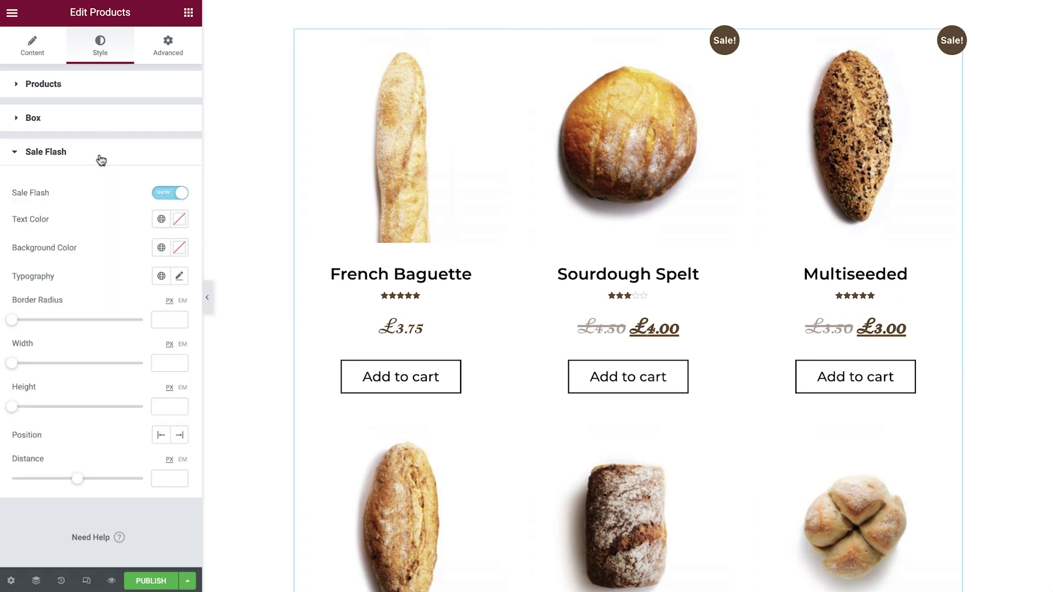
click(161, 219)
click(99, 400)
click(160, 247)
click(116, 309)
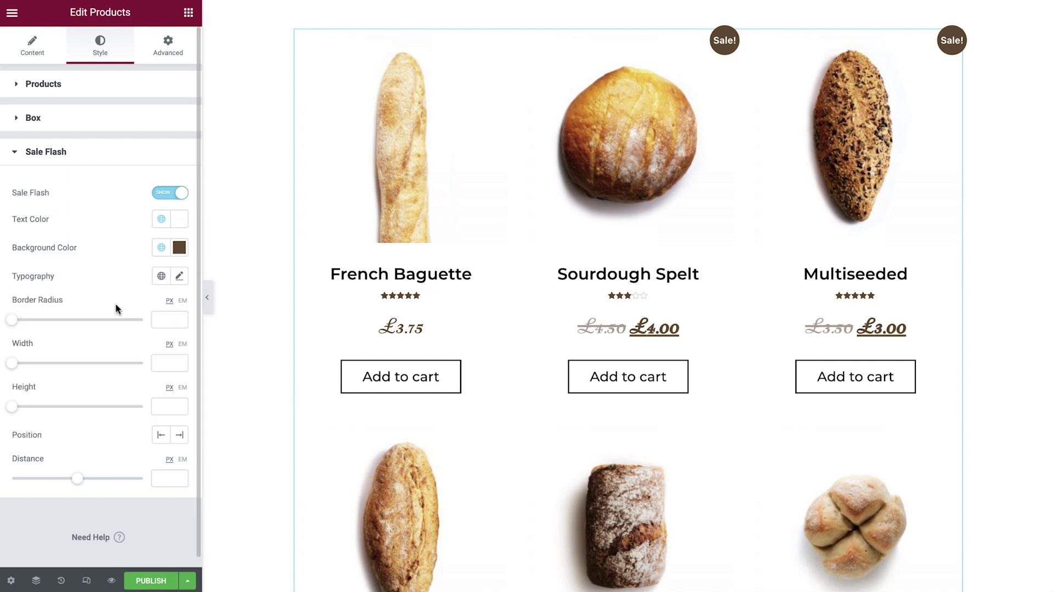
click(161, 276)
Make Sale badges 50×50 circles with radius 50, positioned left at distance 10
click(164, 320)
text(50)
click(165, 363)
text(50)
click(165, 407)
text(50)
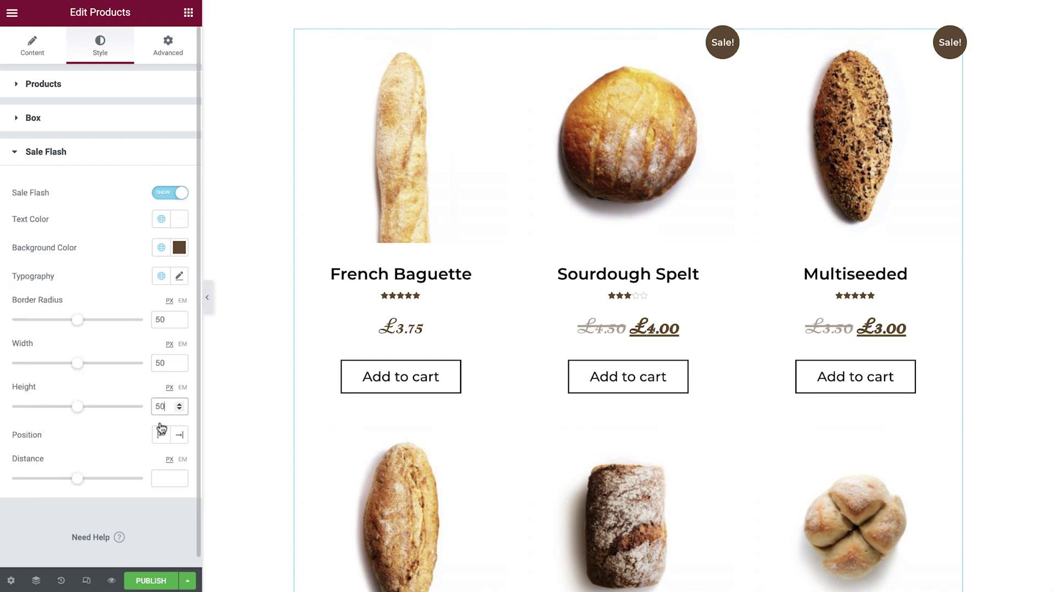
click(161, 435)
click(162, 478)
text(10)
scroll(234, 425, down, 15)
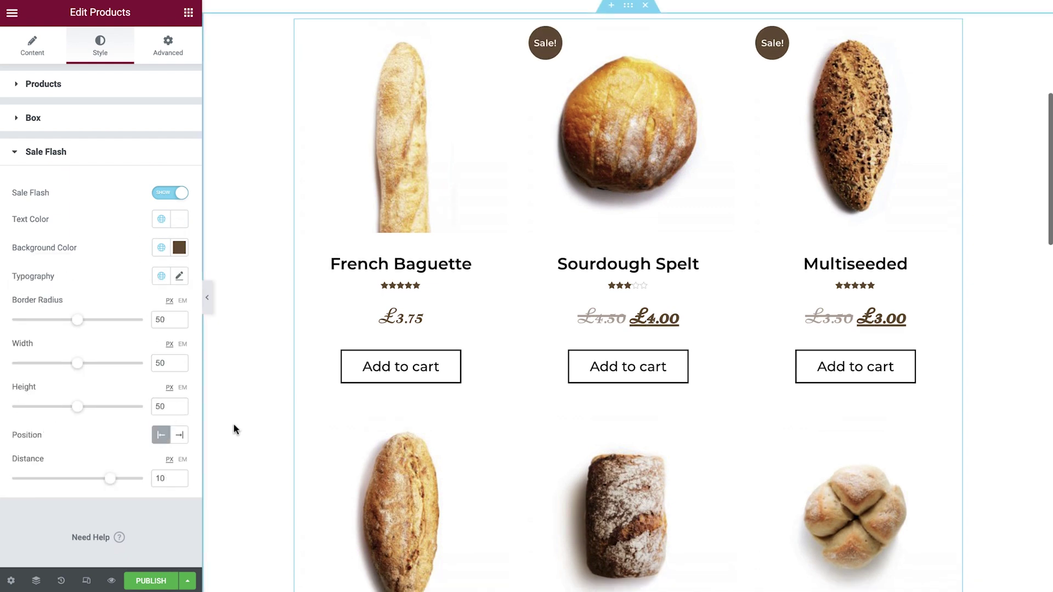
scroll(233, 423, down, 2)
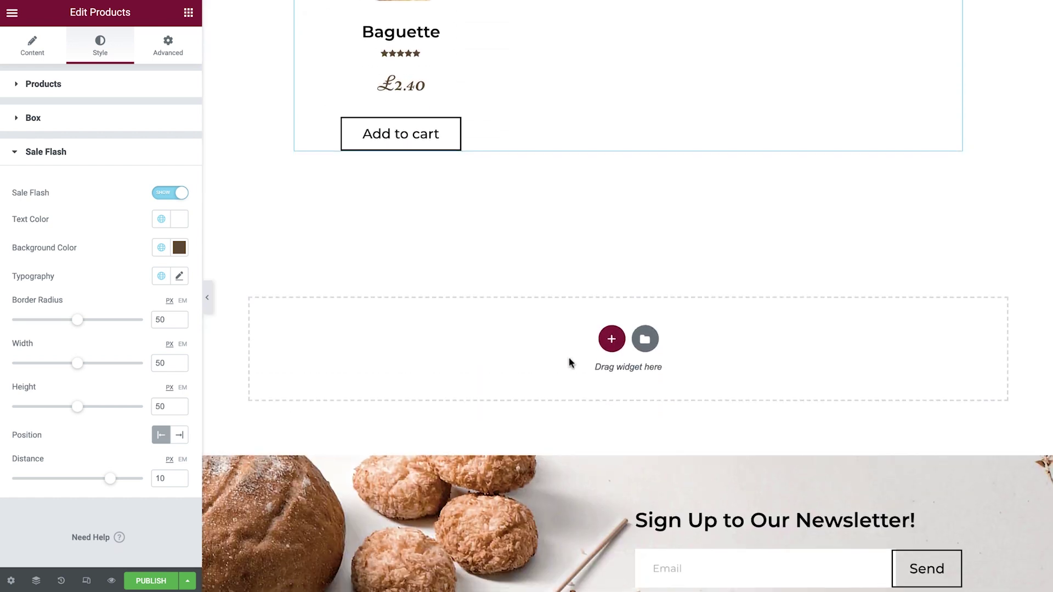
Insert the saved Testimonial Block below the products without importing its document settings
click(645, 343)
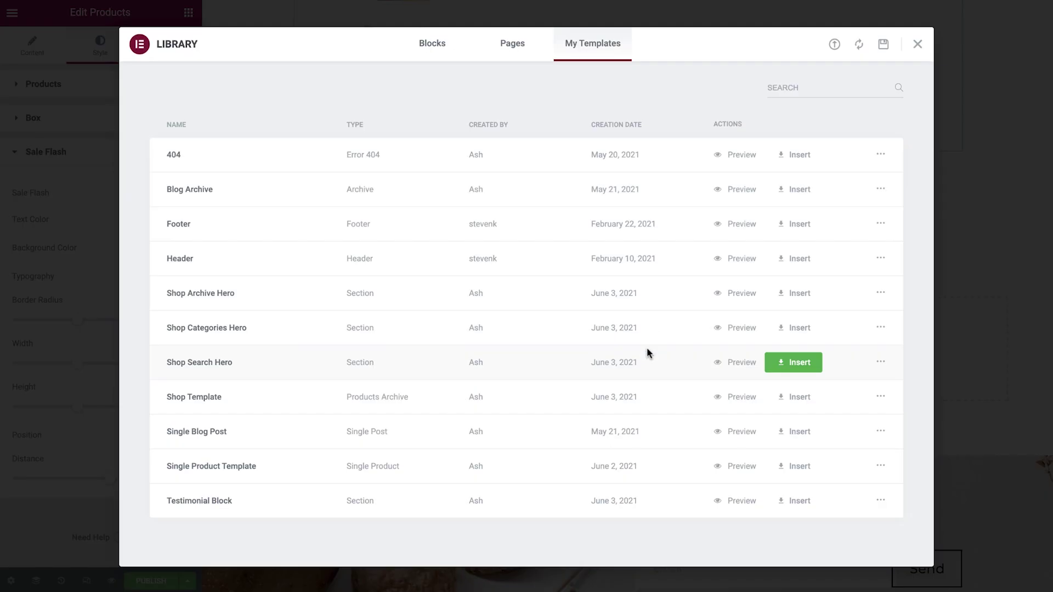
click(793, 501)
click(495, 354)
scroll(257, 467, down, 7)
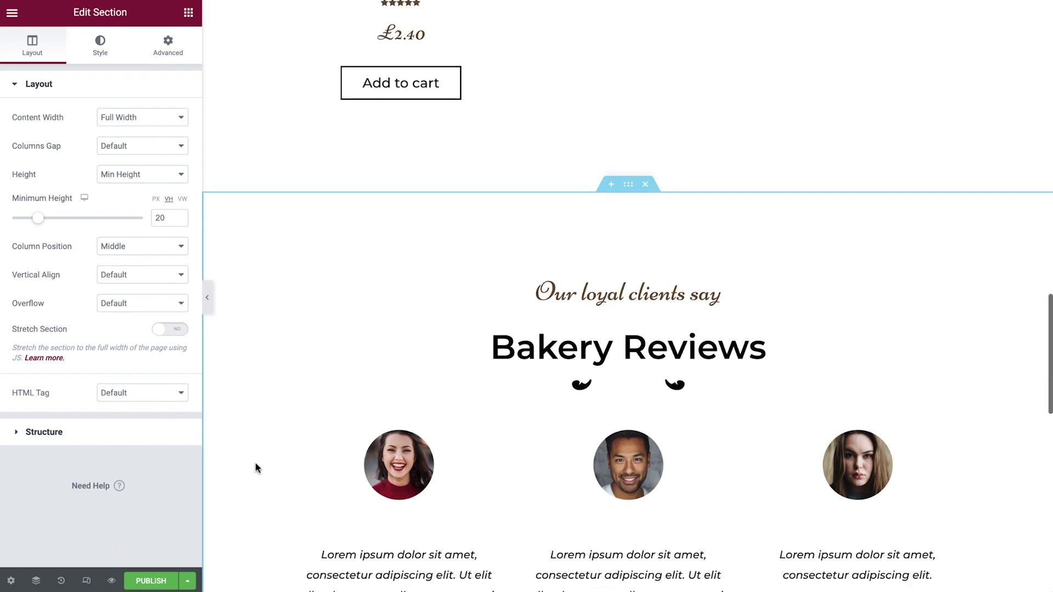
Rename the template to 'Product Category Grid' in its settings
click(11, 581)
triple_click(156, 136)
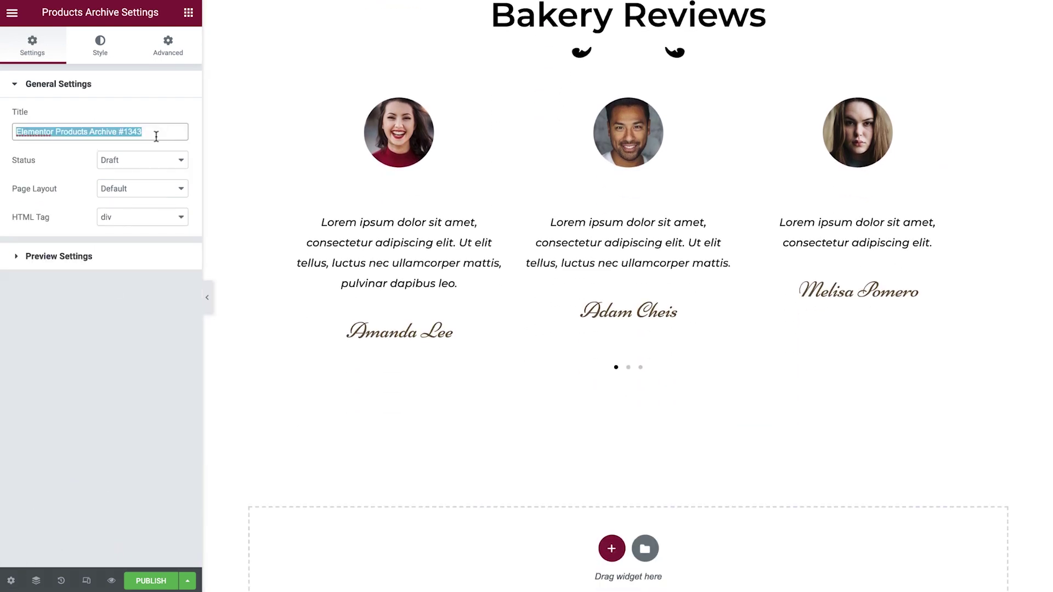
text(Product Category Grid)
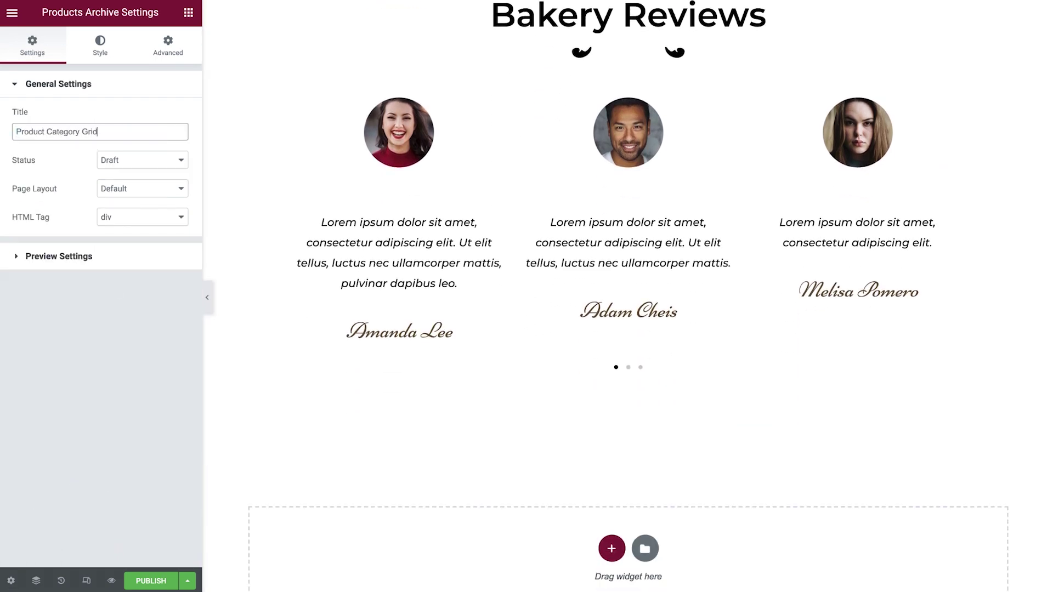
Publish the template with an Include condition for all Product categories
click(151, 581)
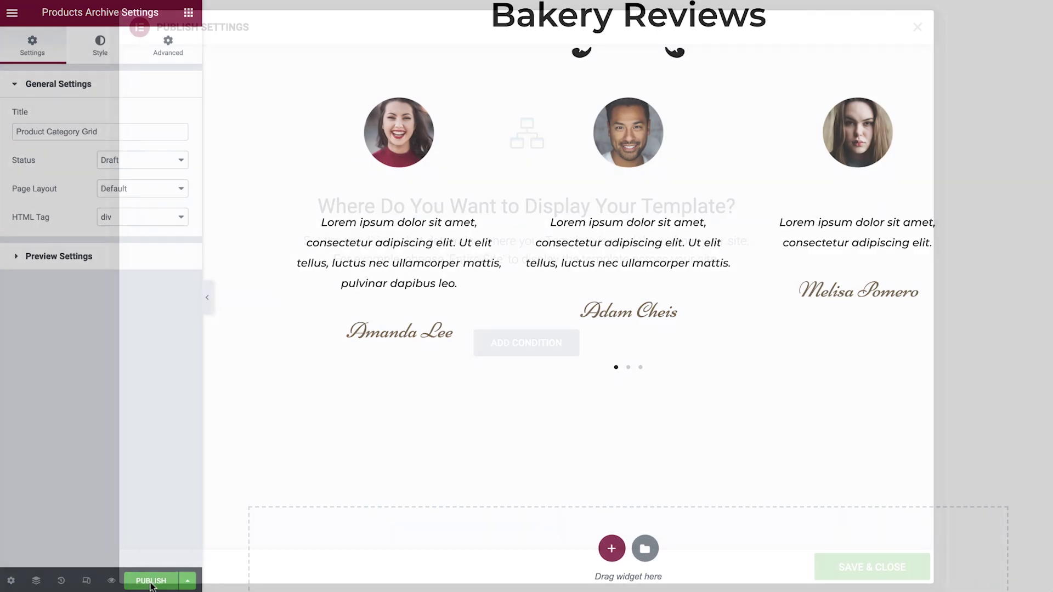
click(496, 343)
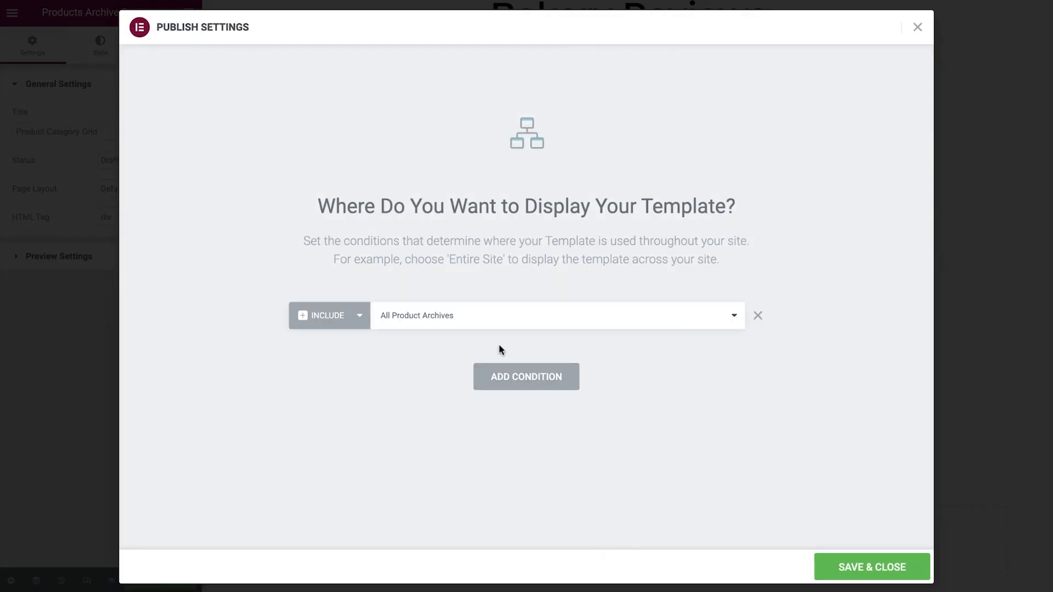
click(521, 325)
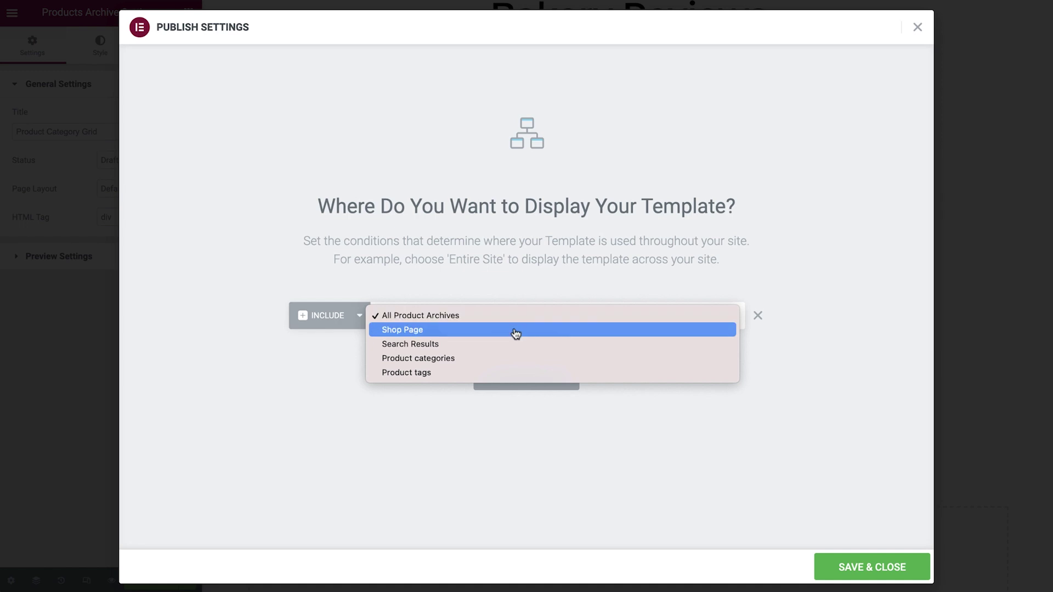
click(492, 359)
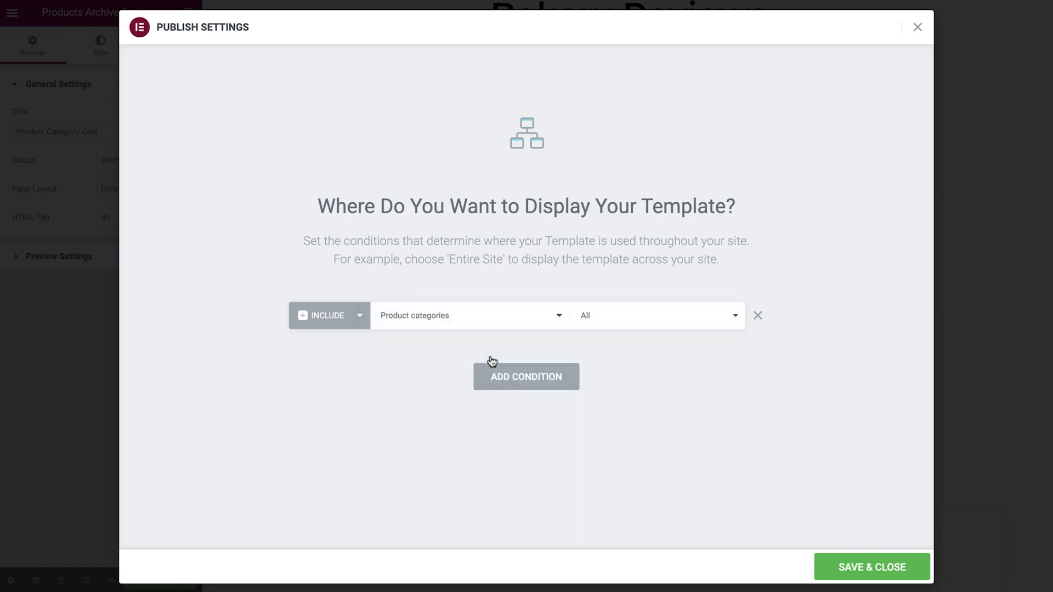
click(849, 566)
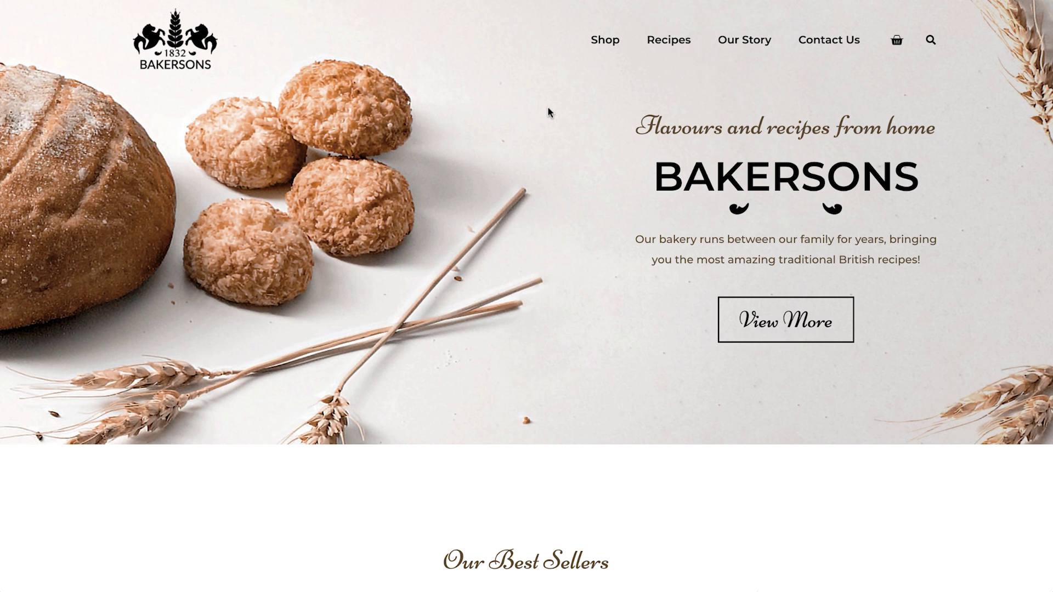
Check the live Shop page and the Bread category page
click(604, 48)
scroll(113, 437, down, 5)
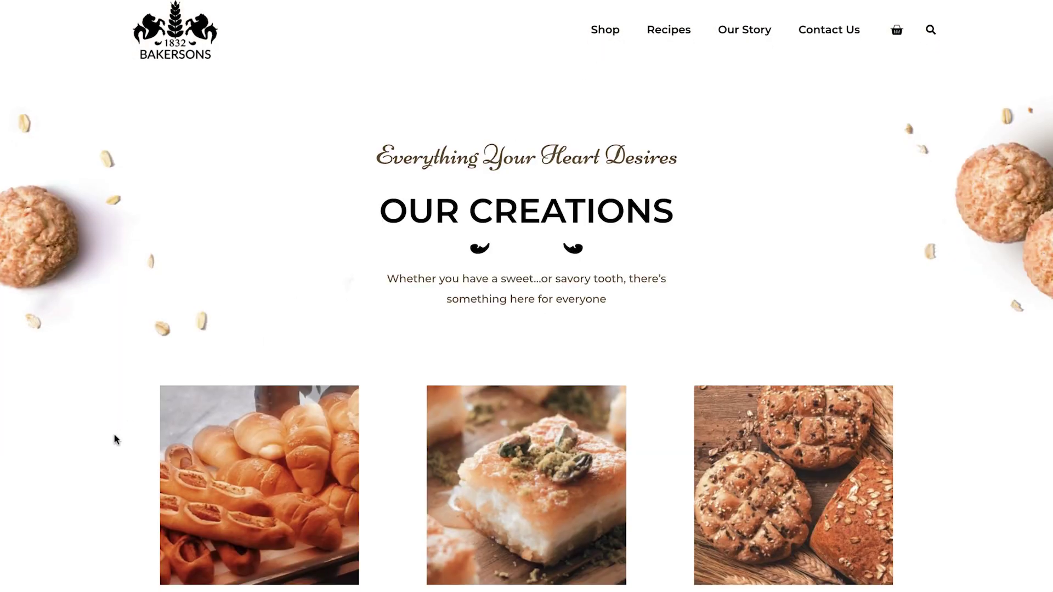
click(730, 184)
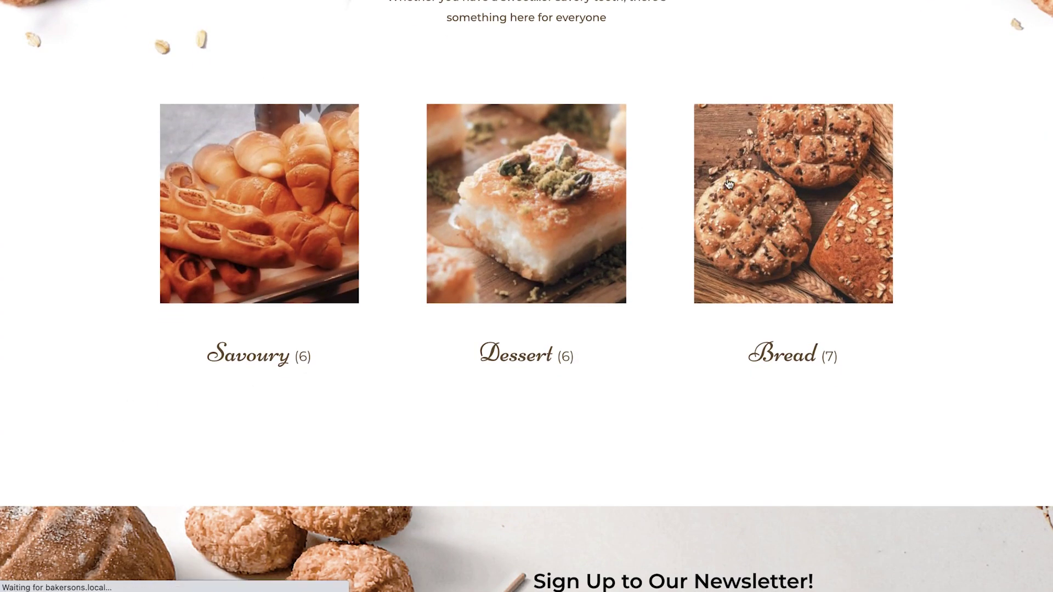
scroll(914, 419, down, 10)
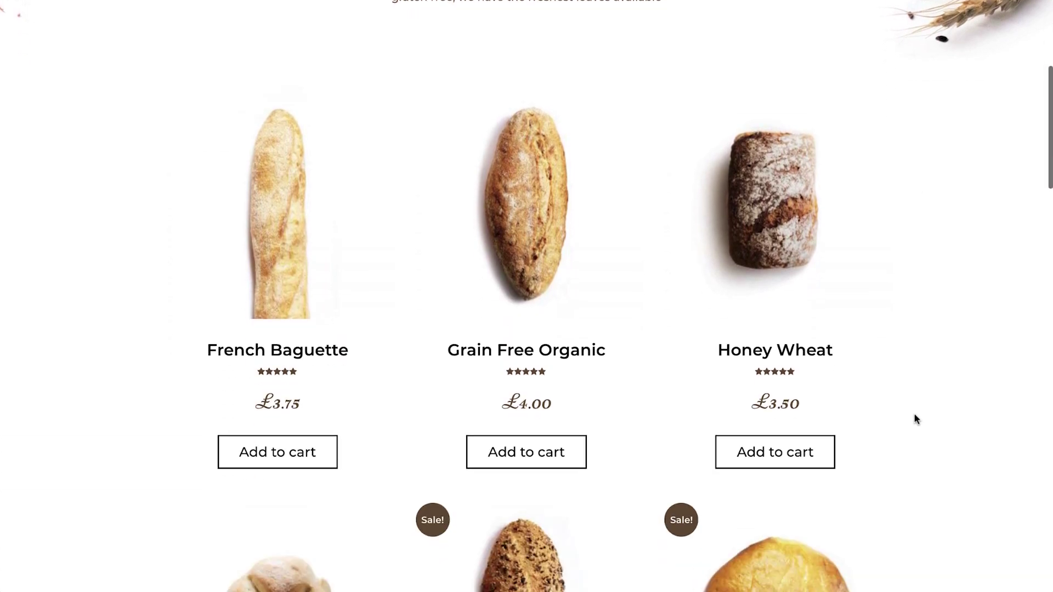
scroll(914, 418, down, 4)
View the Sourdough Spelt product page, then start a new Search Results template
click(818, 295)
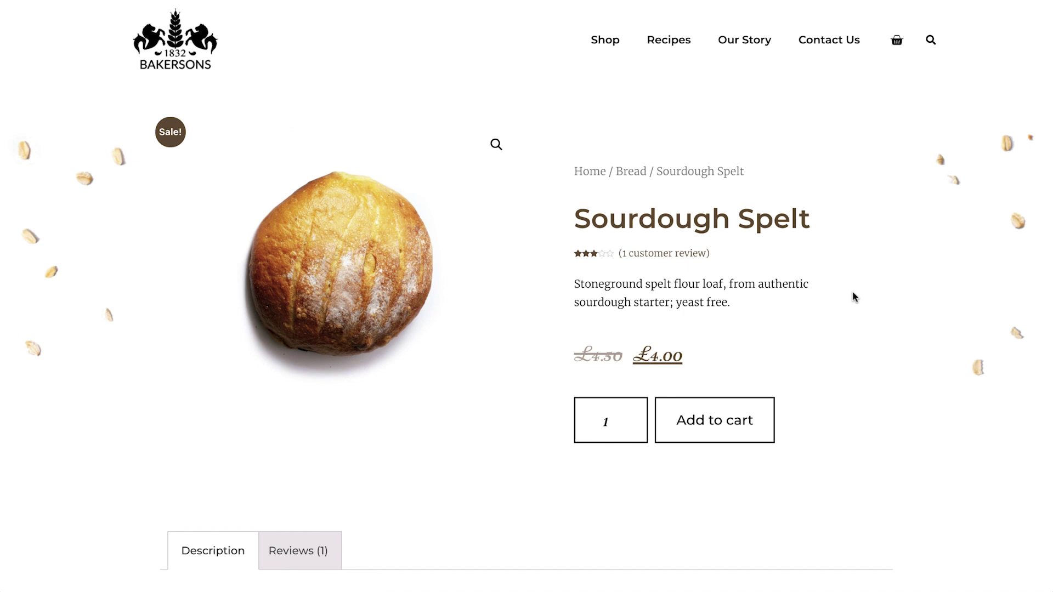
scroll(854, 297, down, 7)
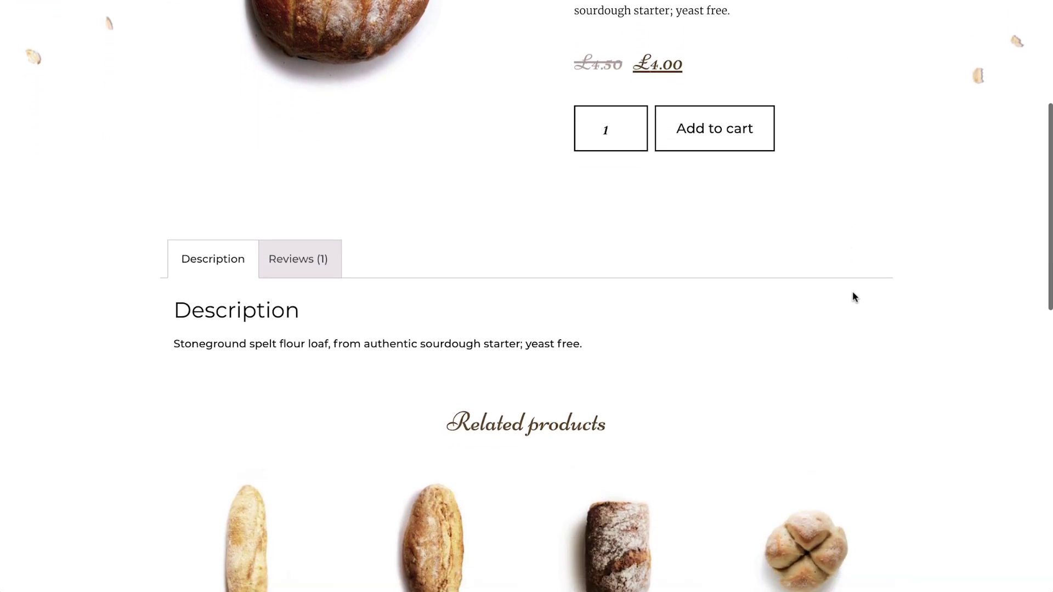
scroll(854, 297, down, 5)
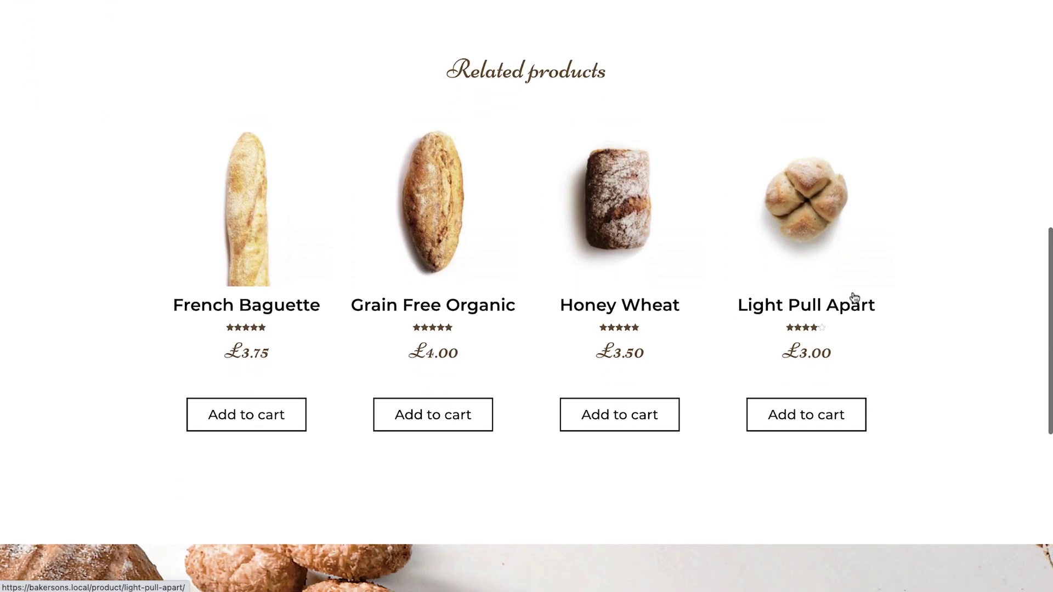
scroll(854, 296, up, 6)
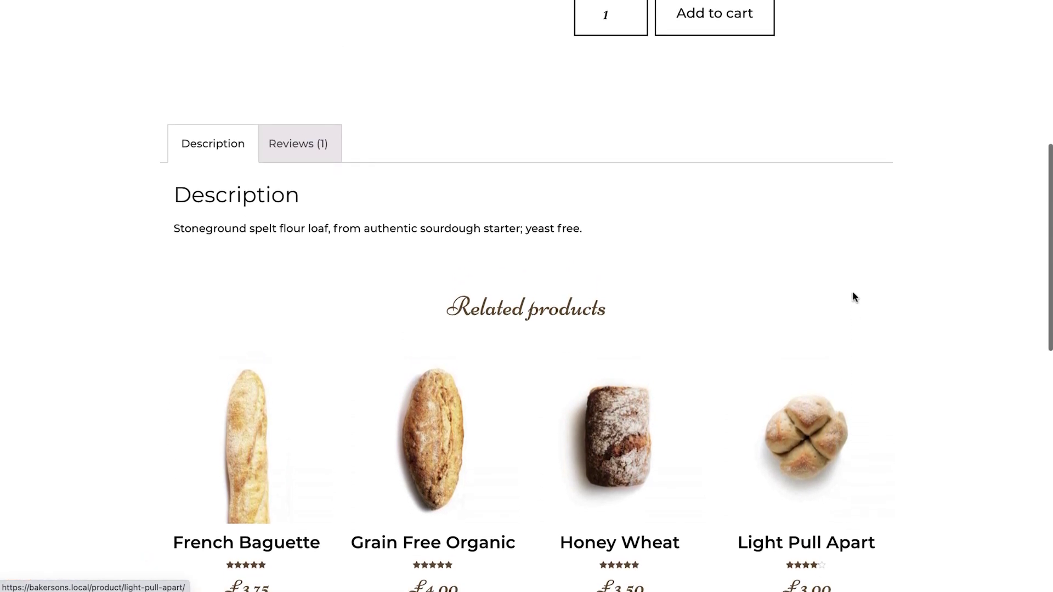
scroll(852, 297, up, 2)
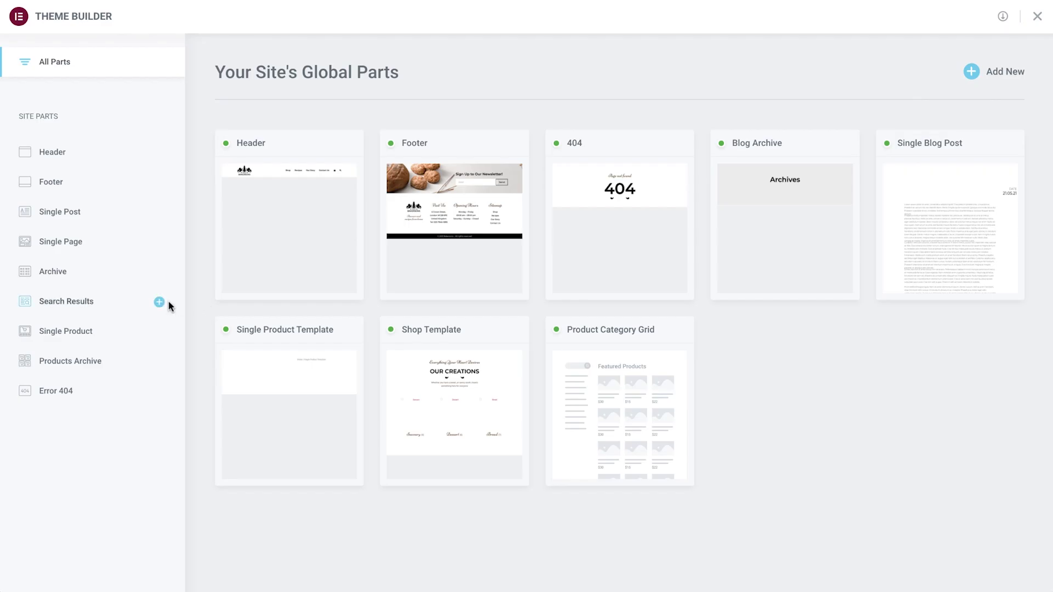
click(159, 304)
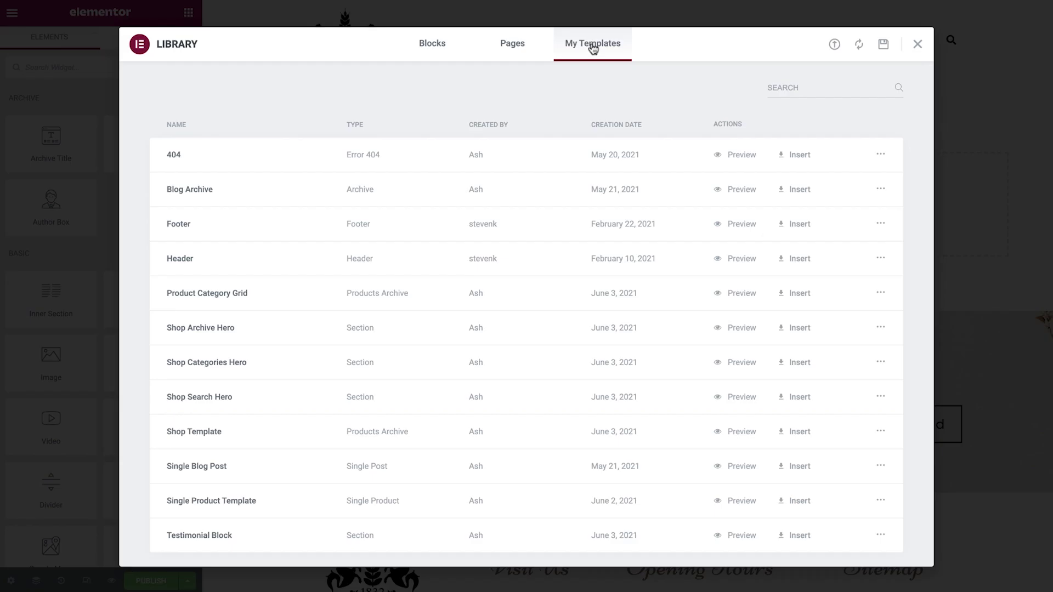
Insert the Shop Search Hero template without importing its document settings
click(783, 403)
click(501, 354)
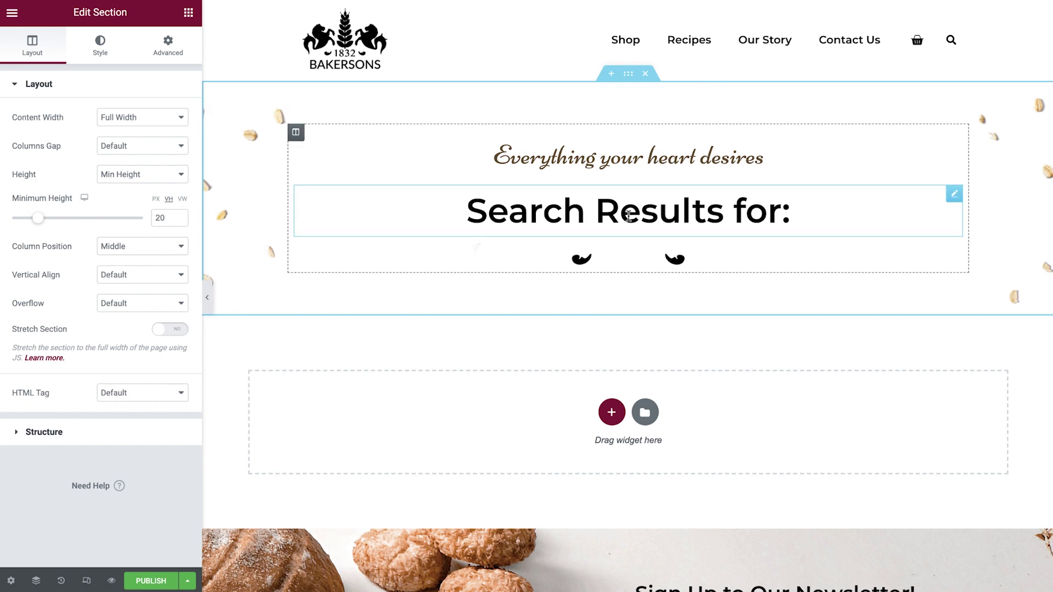
Set the preview search term to 'Baguette' and apply the preview
click(628, 216)
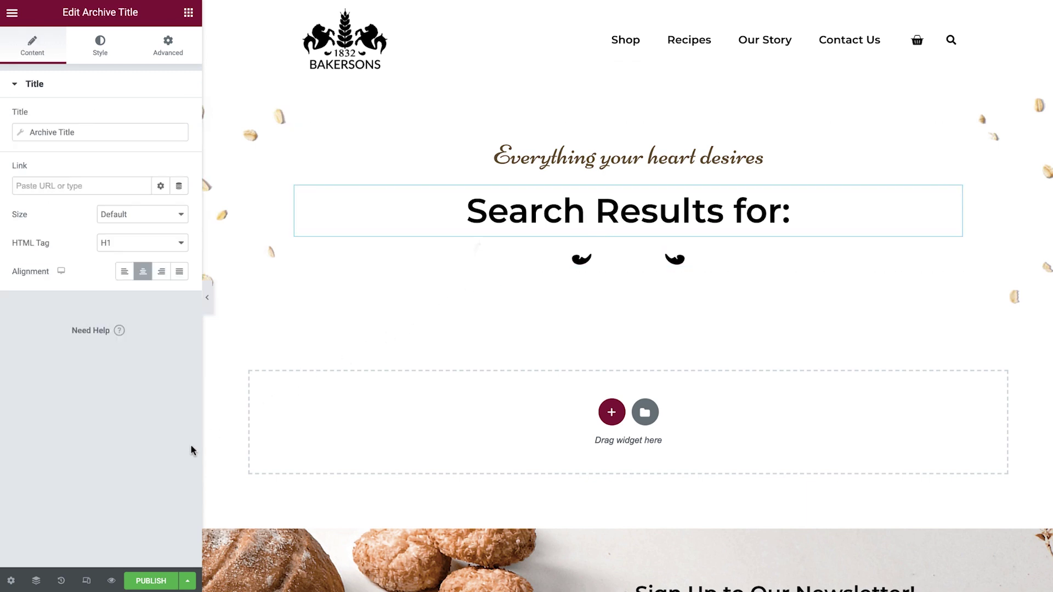
click(13, 581)
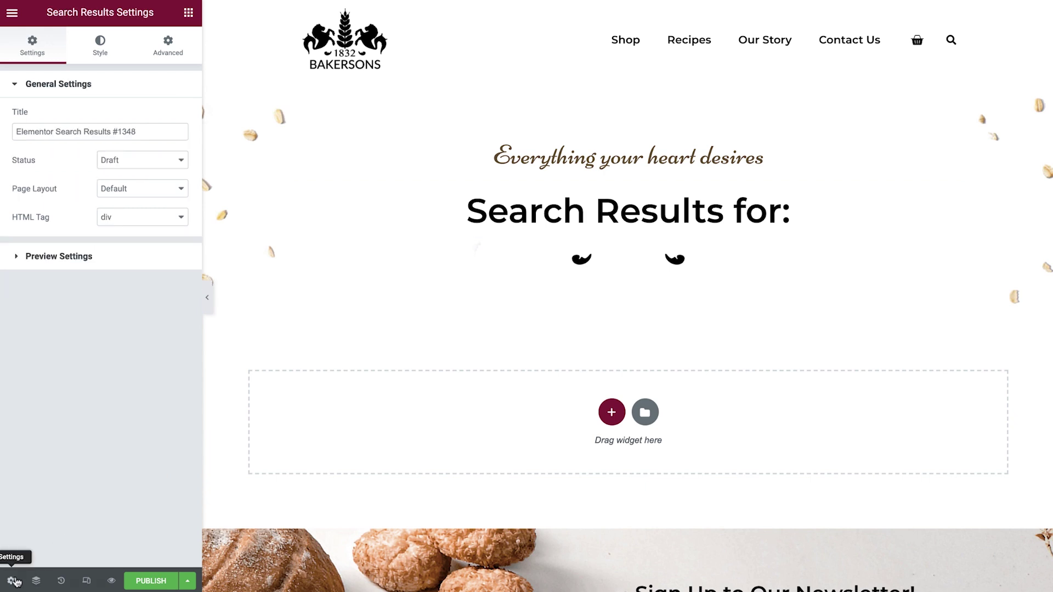
click(167, 254)
click(136, 197)
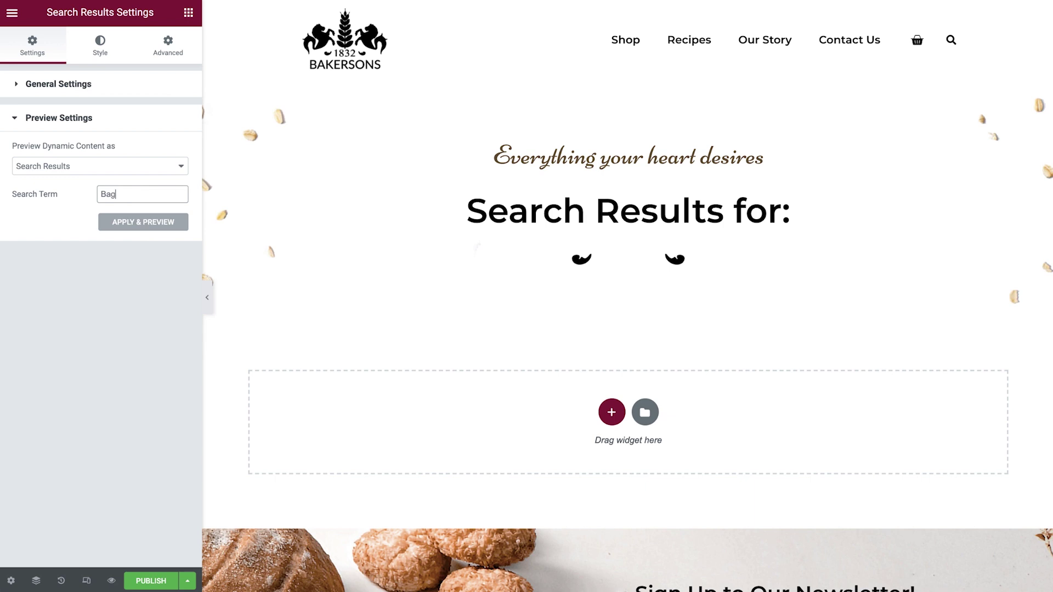
click(118, 222)
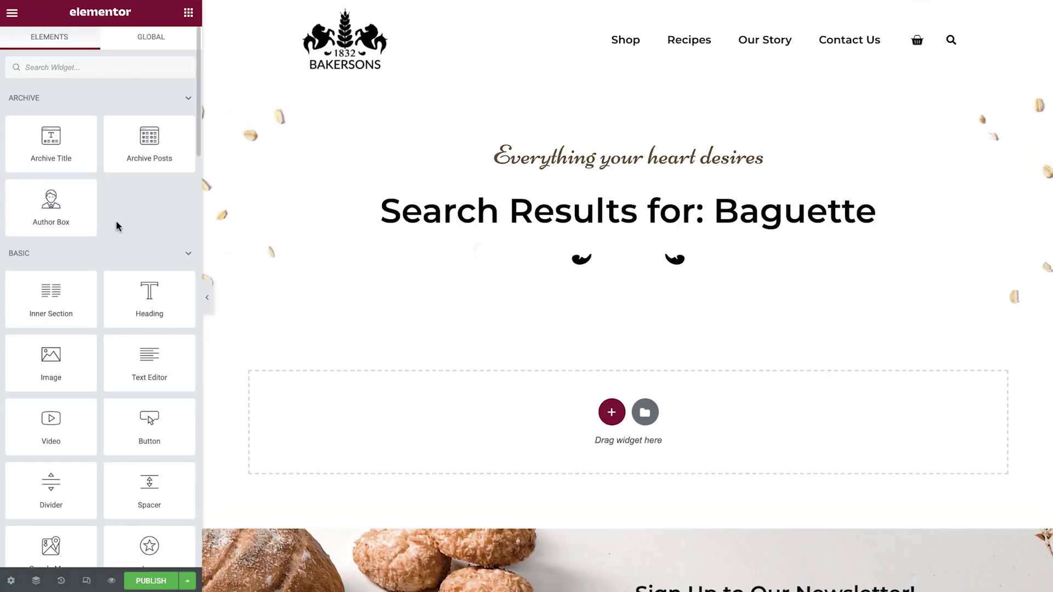
click(611, 412)
Add a one-column section with padding 10 (top 0) holding an Archive Posts widget
click(451, 446)
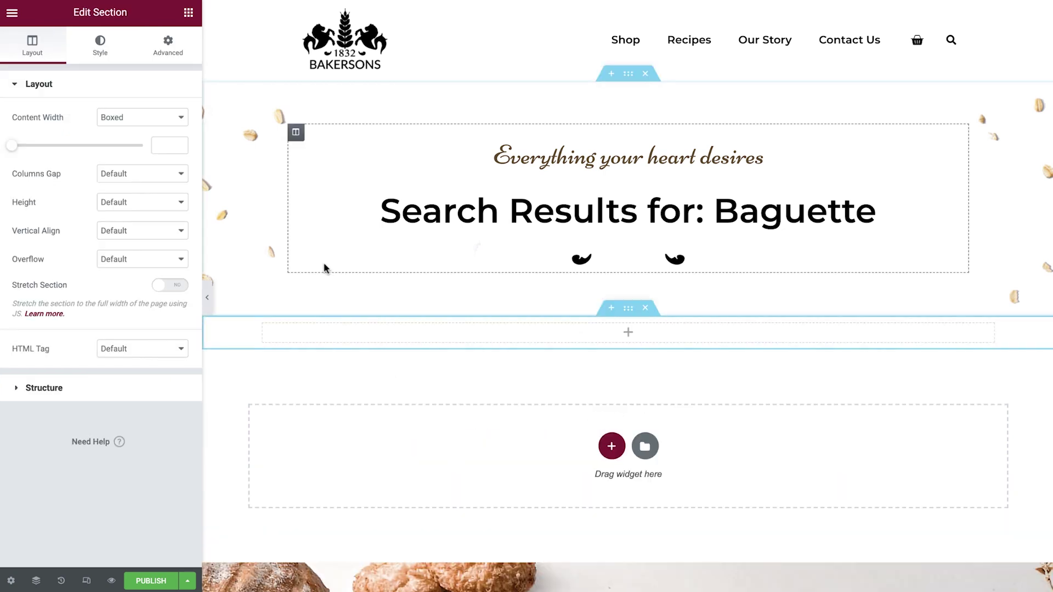
click(168, 44)
click(167, 167)
click(131, 188)
text(10)
click(171, 187)
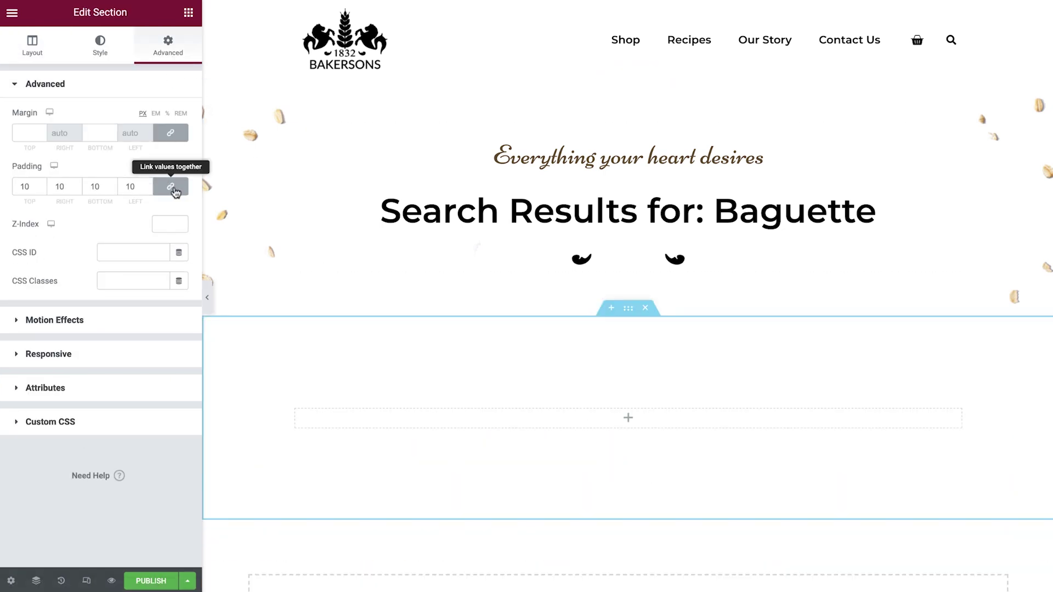
double_click(24, 186)
text(0)
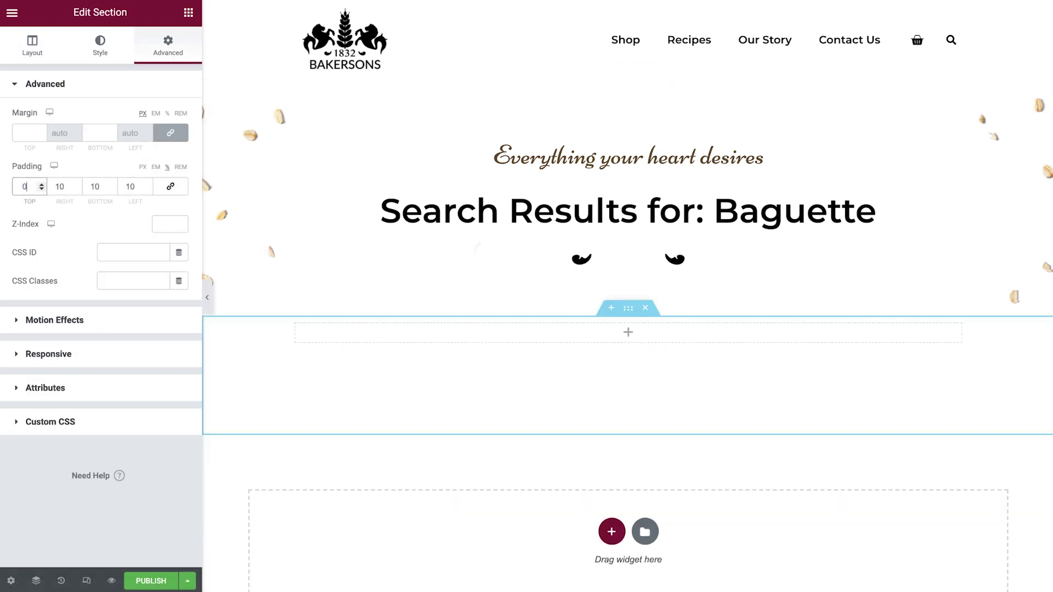
click(189, 13)
drag(149, 140, 360, 331)
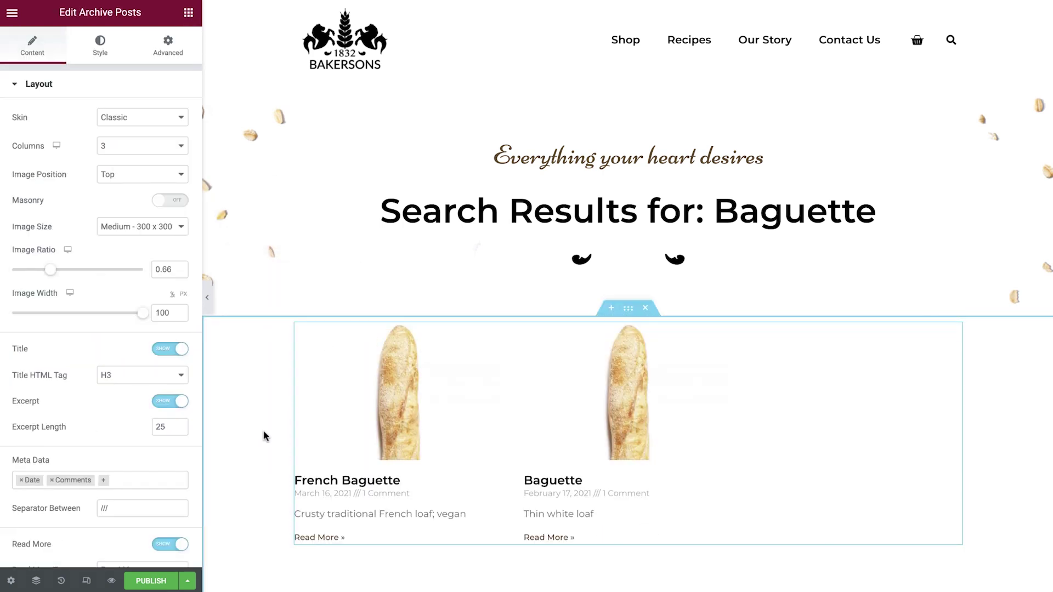
Set the post image size to Medium Large (768) and the image ratio to about 1
scroll(264, 436, down, 3)
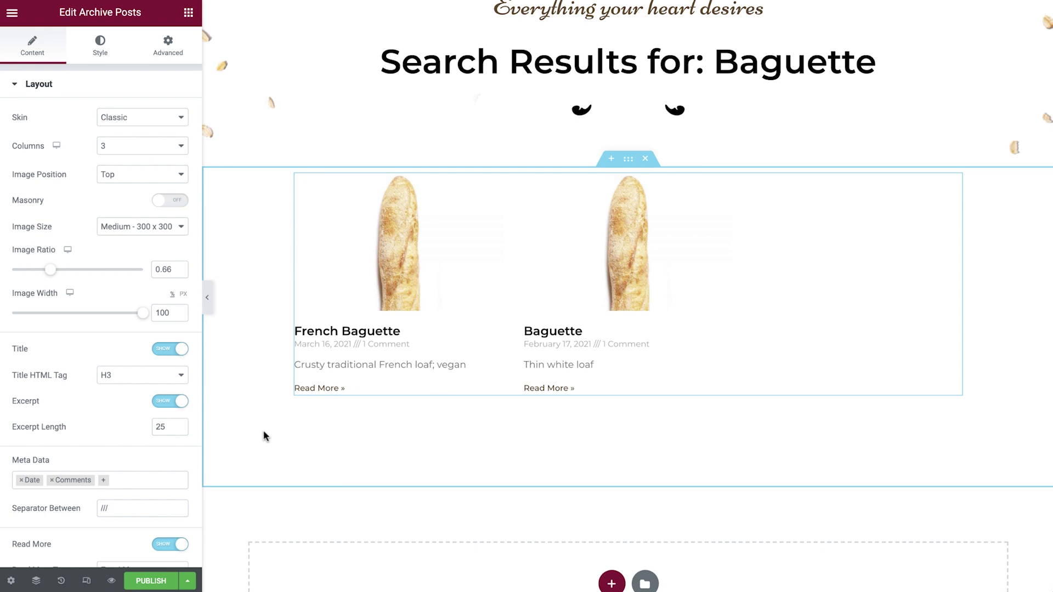
click(163, 228)
click(159, 237)
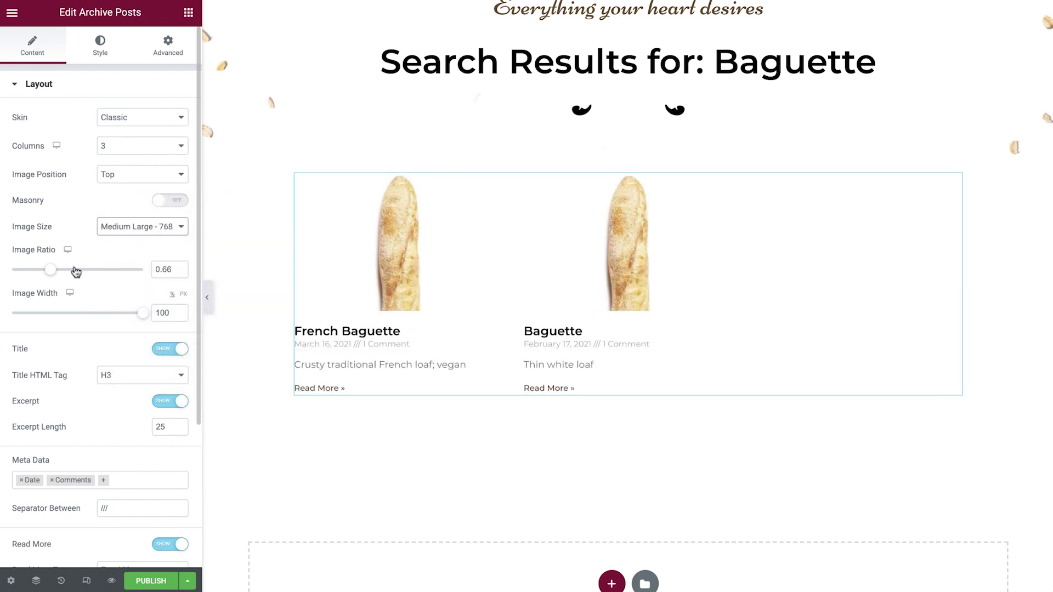
drag(51, 270, 76, 274)
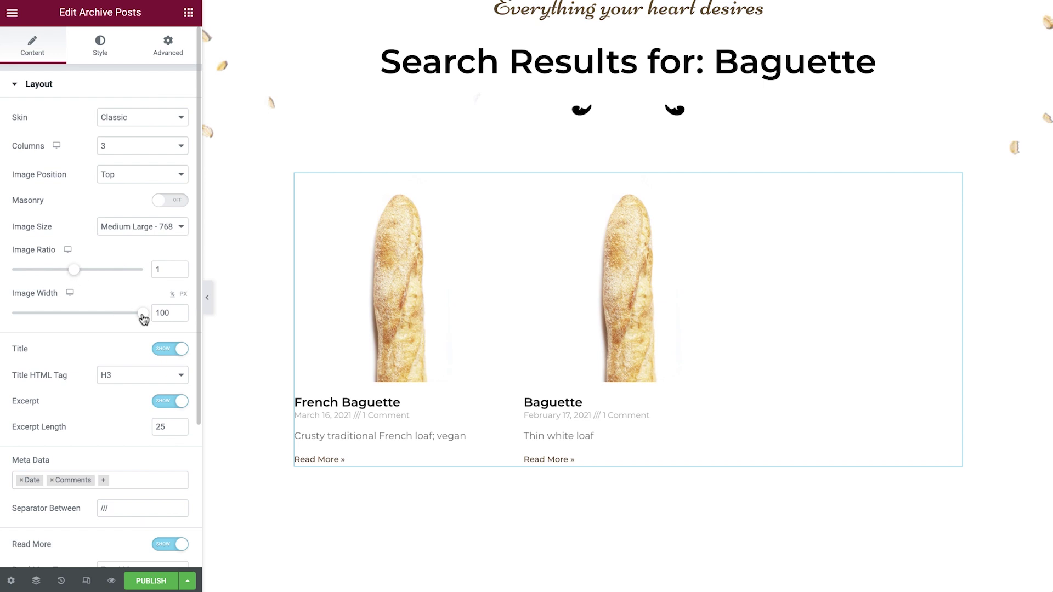
Remove the Date and Comments meta and turn off the Read More links on posts
scroll(119, 409, down, 4)
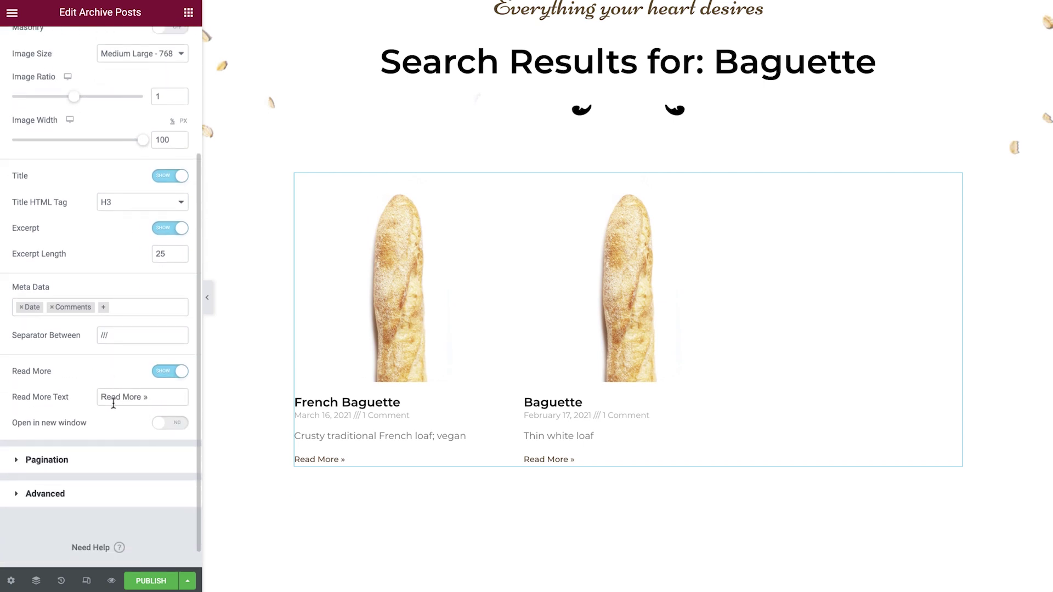
click(21, 307)
click(20, 307)
click(66, 300)
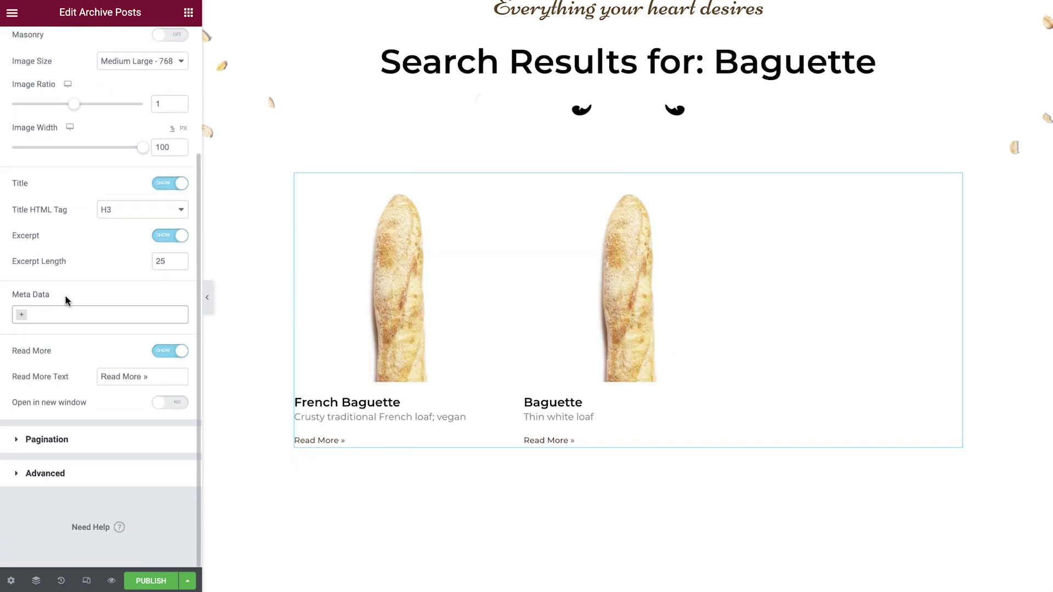
click(167, 351)
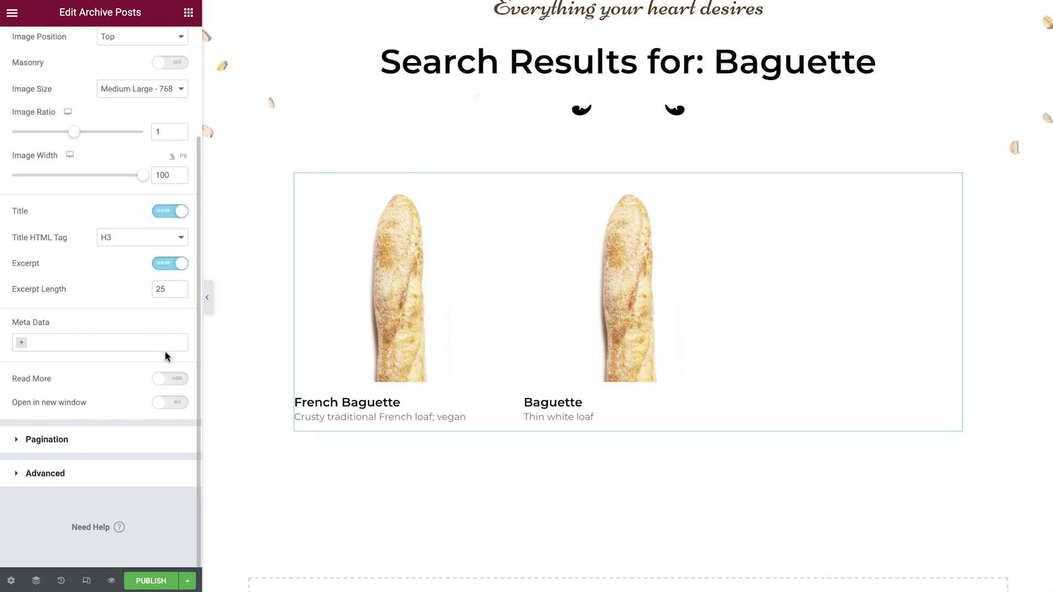
Look over the Pagination and Nothing Found Message settings, then move to the Style tab
click(91, 443)
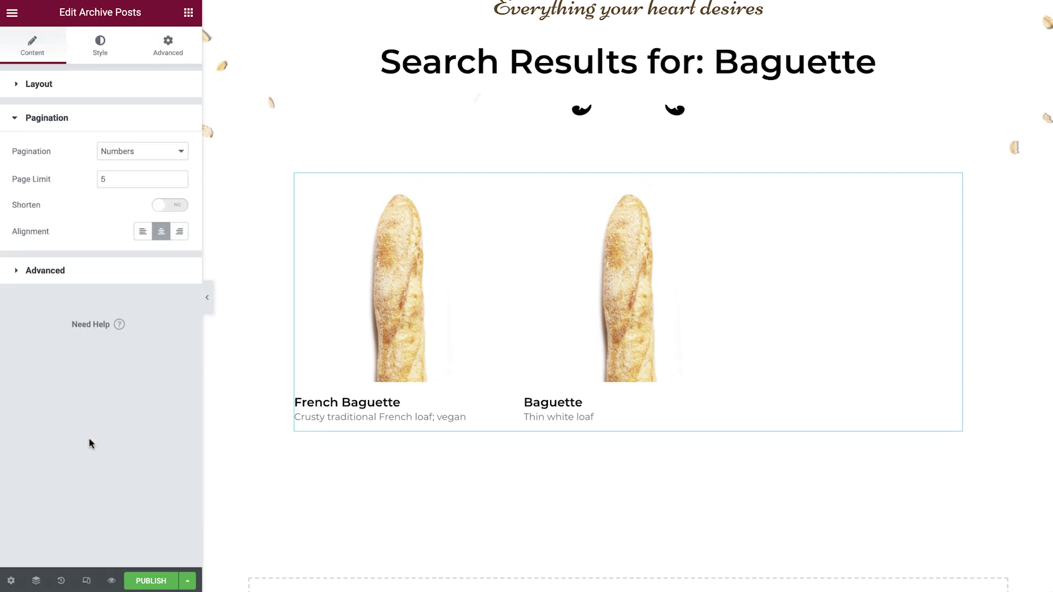
click(94, 274)
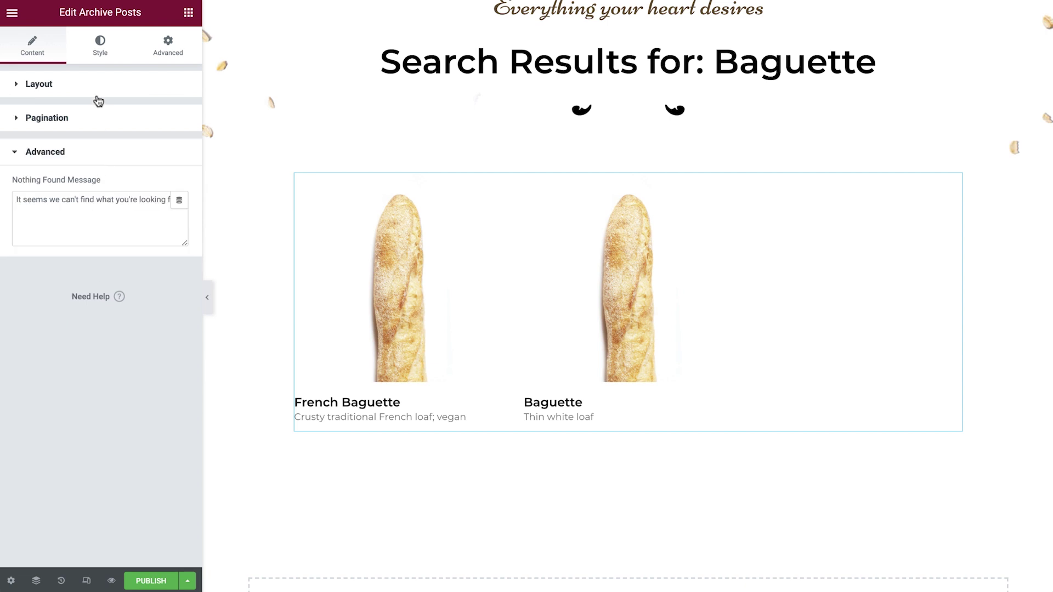
click(99, 48)
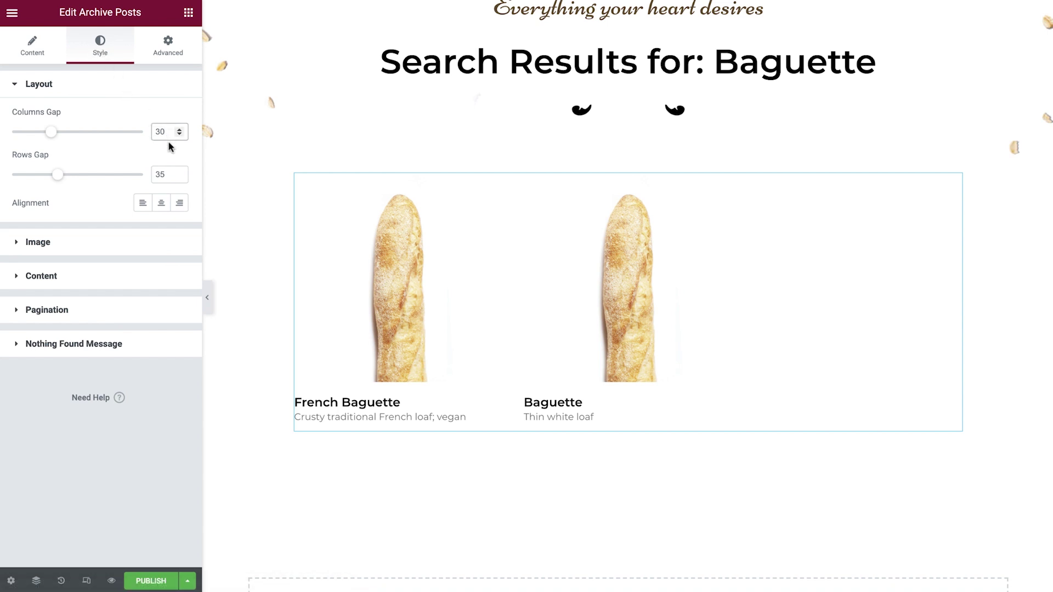
Center-align the post layout and open the image and content styling sections
click(161, 204)
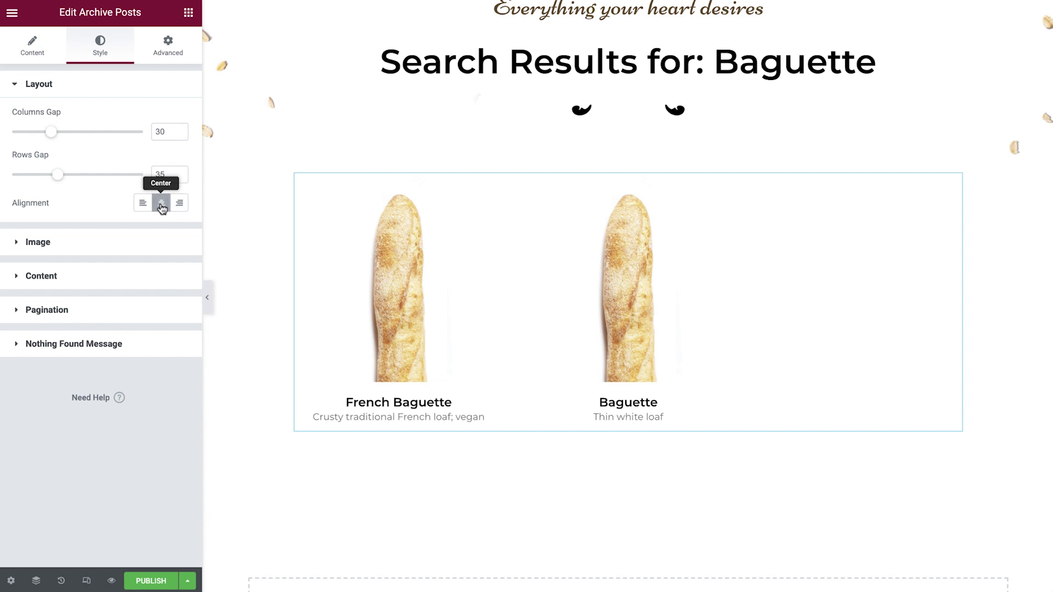
click(128, 242)
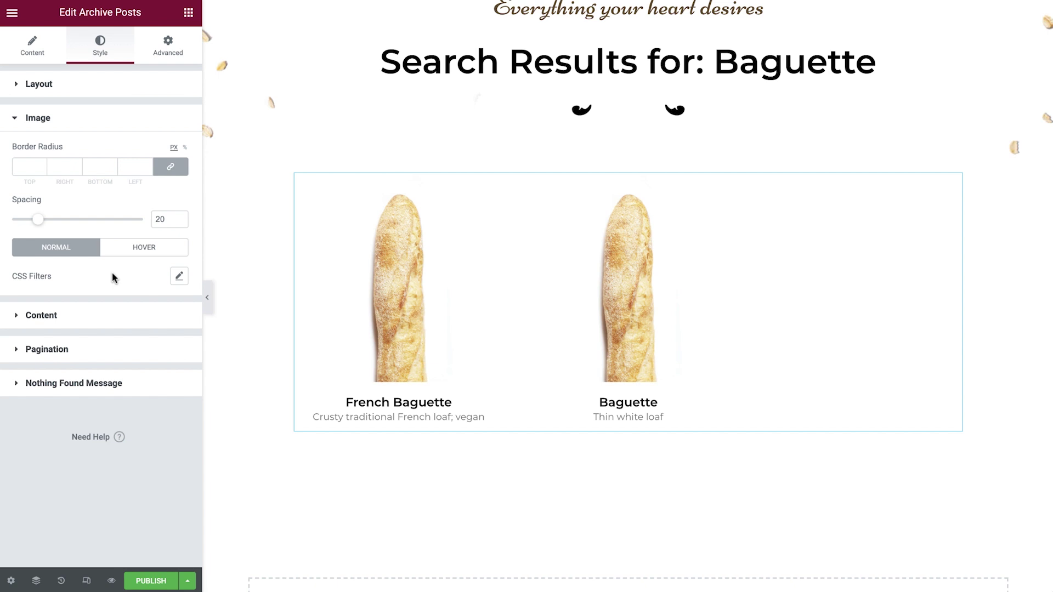
click(101, 315)
Give post titles the Small Title global font and 10 spacing below
click(161, 204)
click(160, 232)
scroll(127, 316, down, 5)
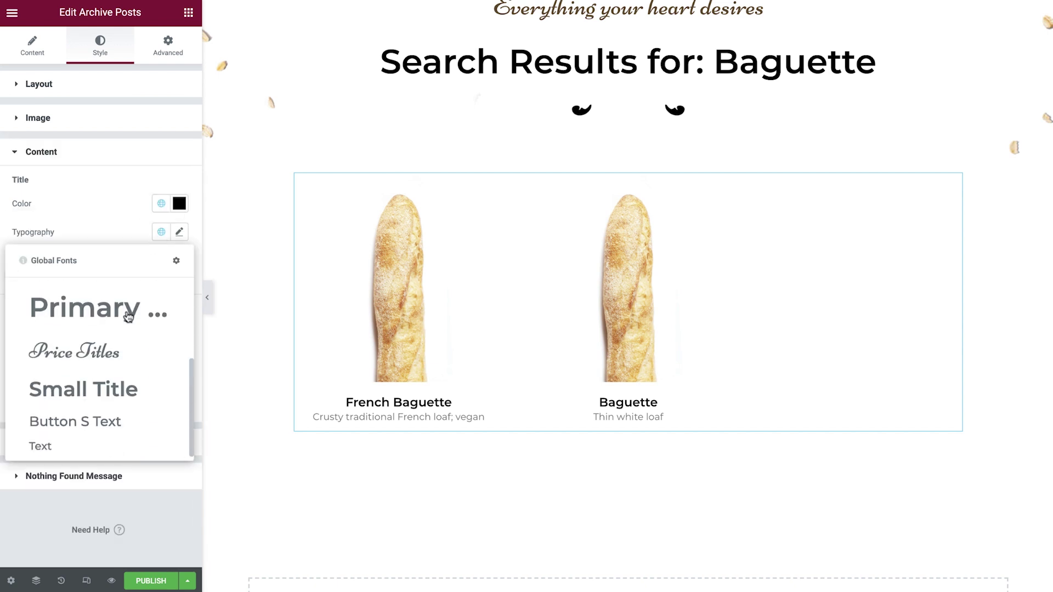
click(99, 390)
click(179, 232)
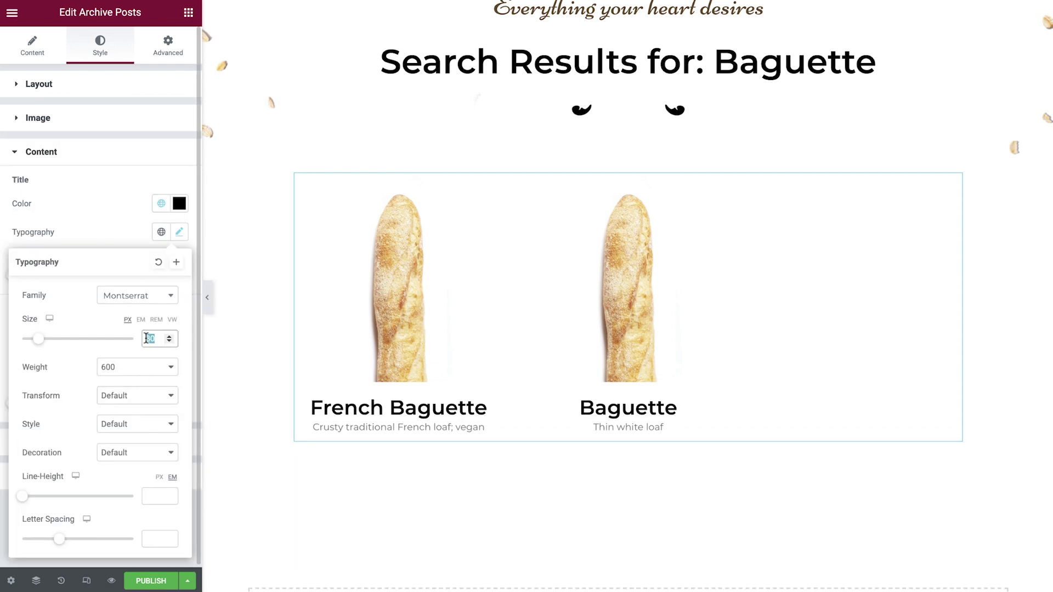
click(127, 239)
click(165, 275)
text(10)
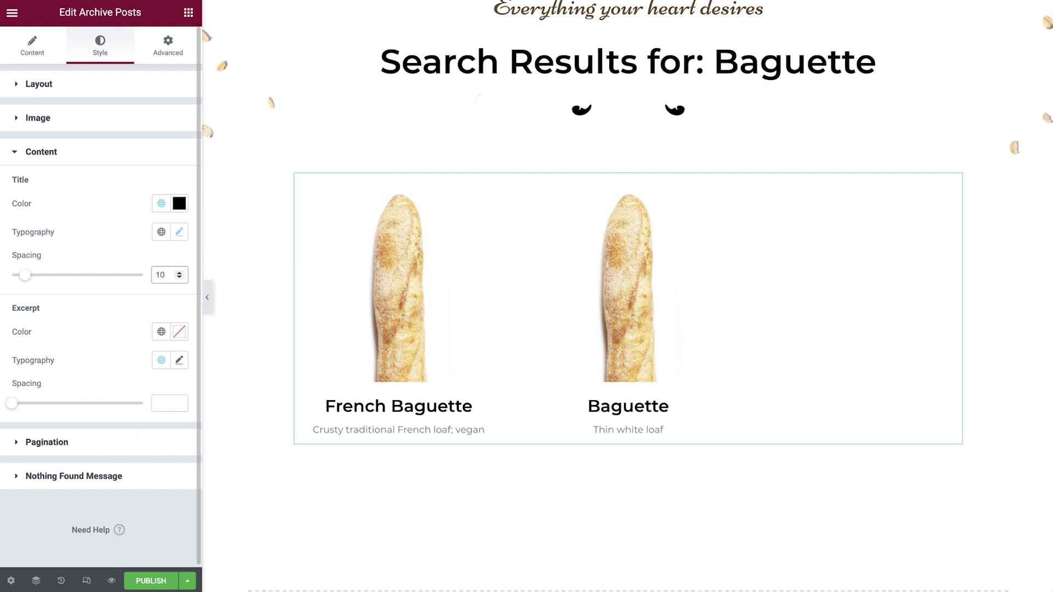
Make excerpts the Secondary colour with 10 spacing, then glance at pagination and nothing-found styling
click(161, 332)
click(108, 420)
text(10)
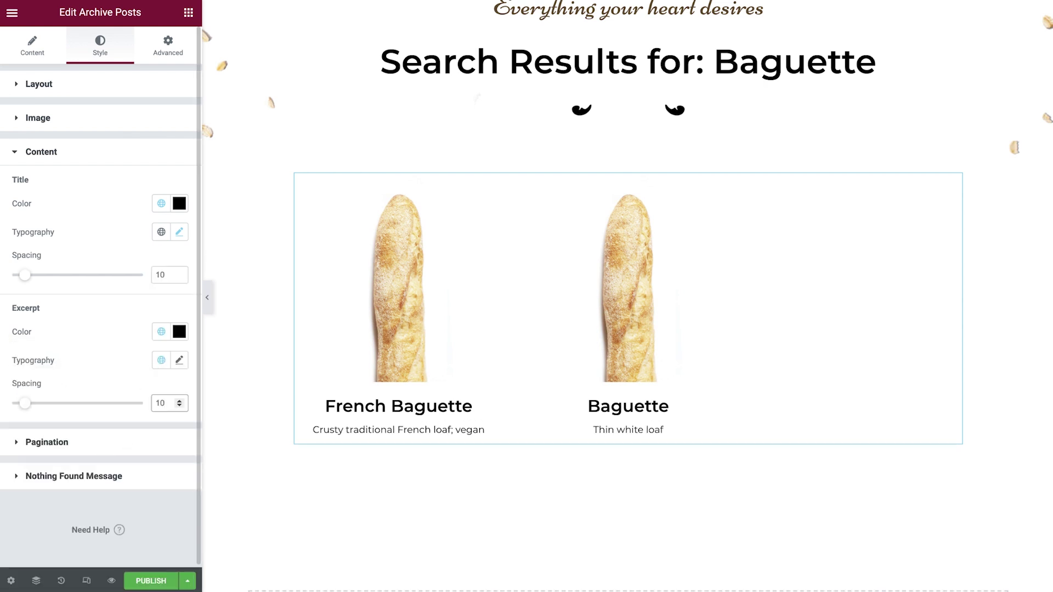
click(127, 449)
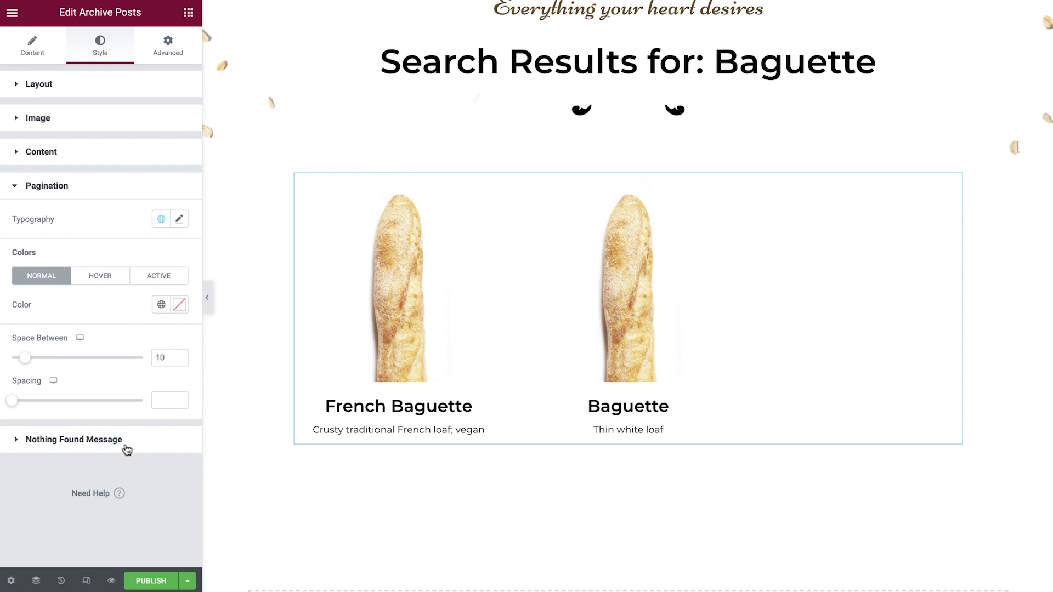
click(126, 446)
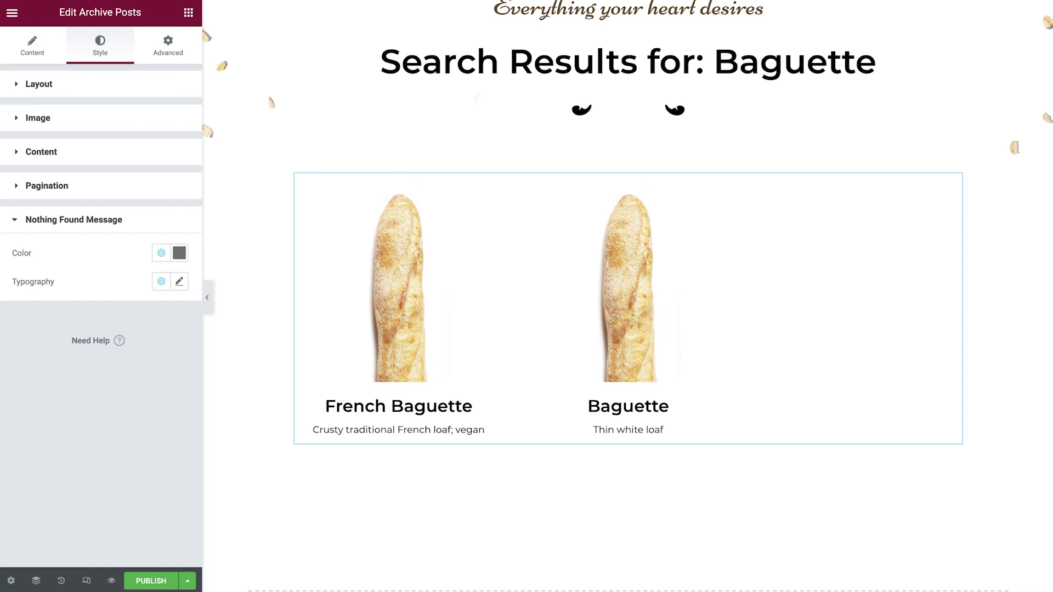
Rename the template to 'Search Results' in its page settings
click(11, 580)
click(151, 126)
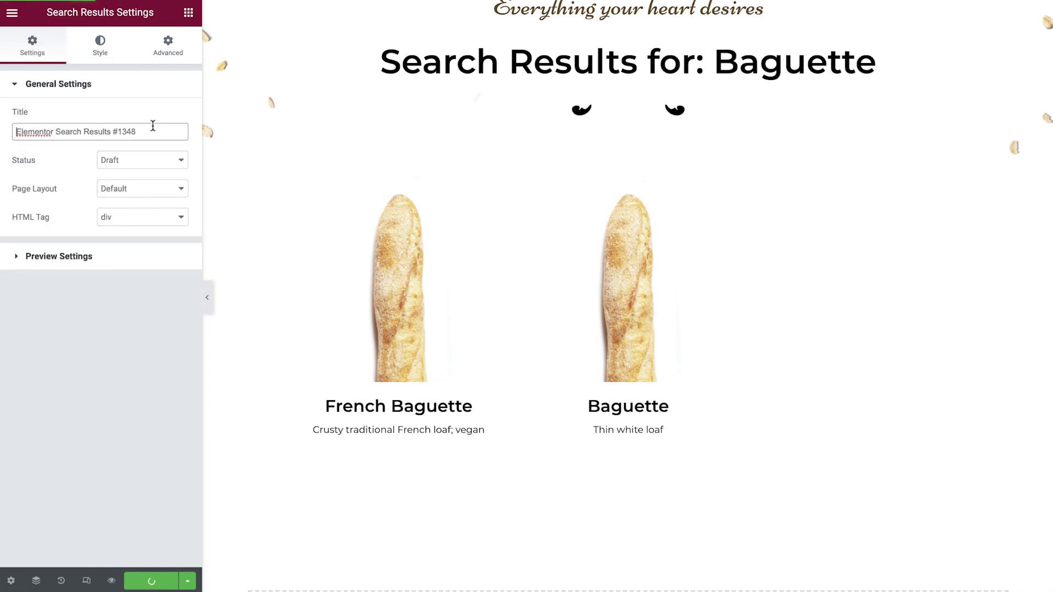
key(ctrl+a)
text(Search Results)
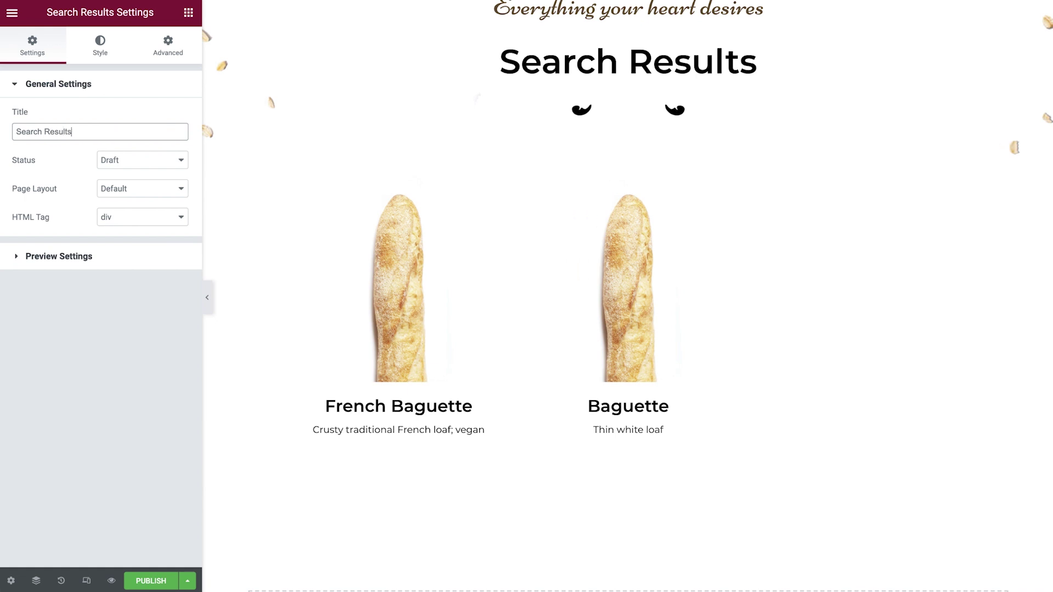
Publish the template with the Search Results display condition
click(151, 580)
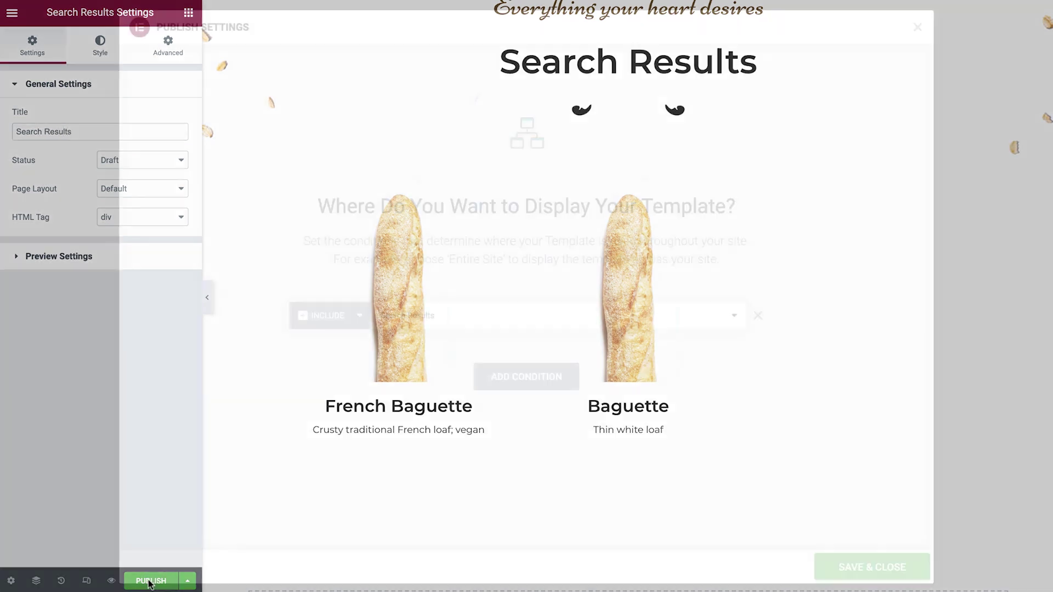
click(472, 326)
click(478, 324)
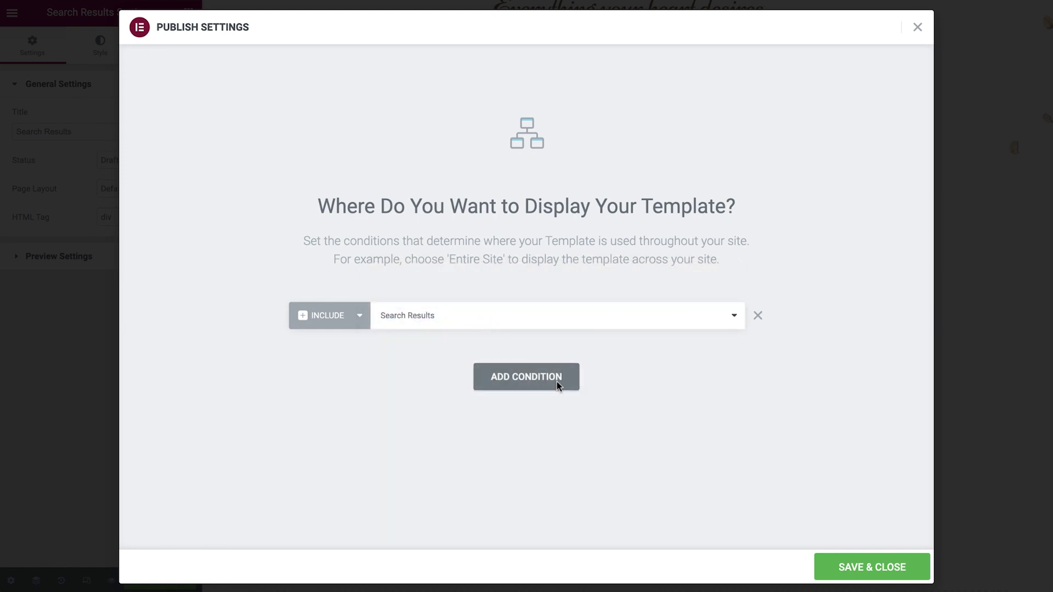
click(821, 572)
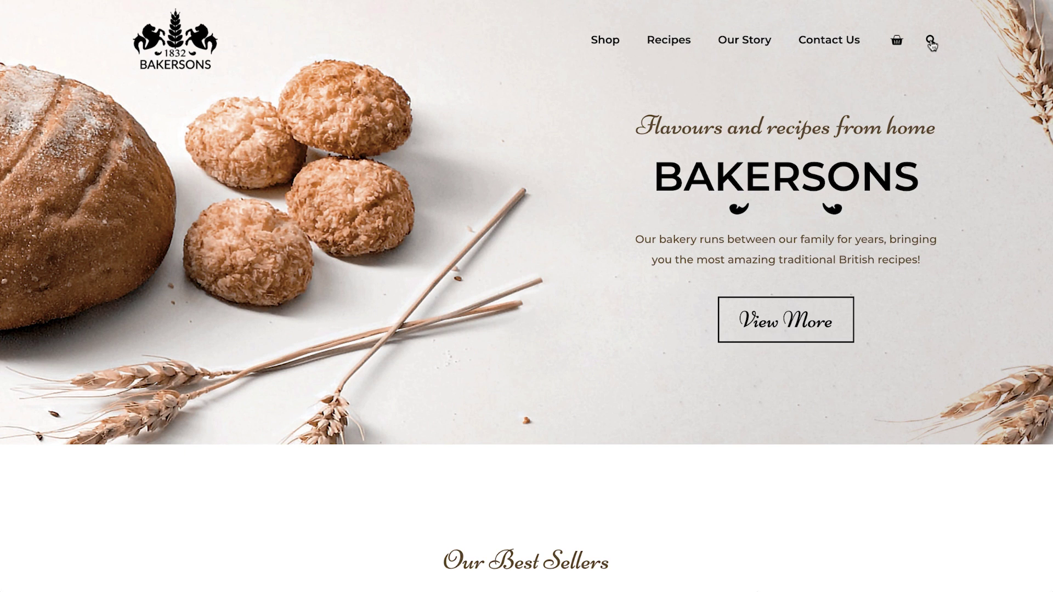
Search 'Baguette' on the live site to check the new results layout
click(931, 42)
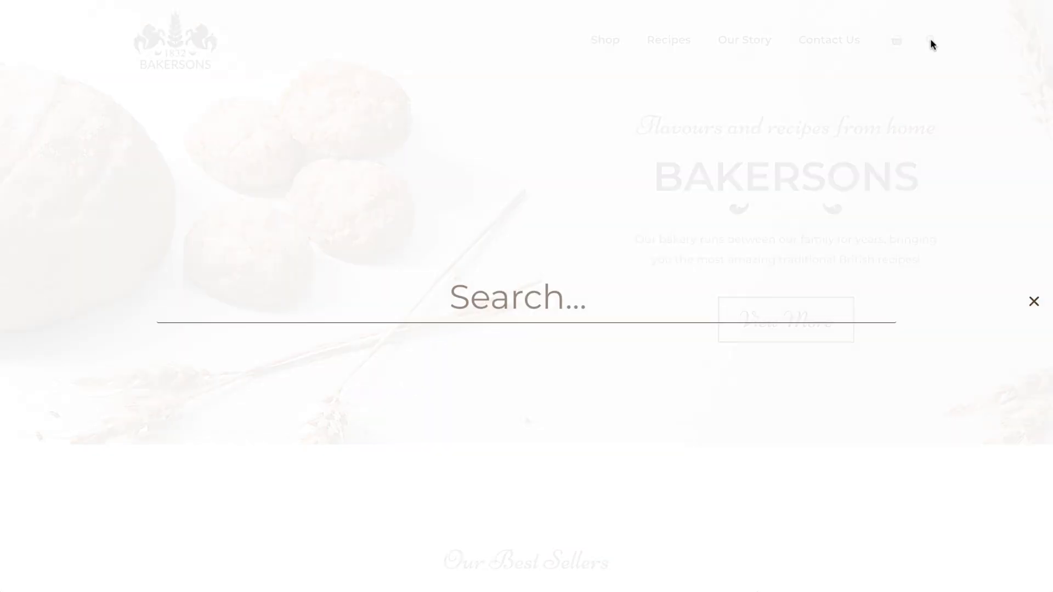
text(Baguette)
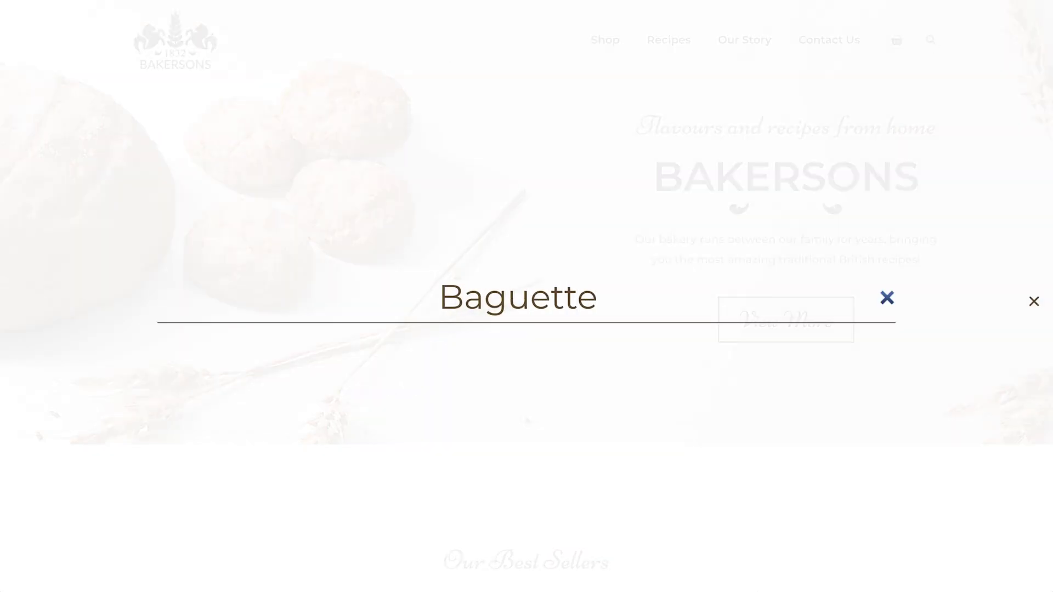
key(Return)
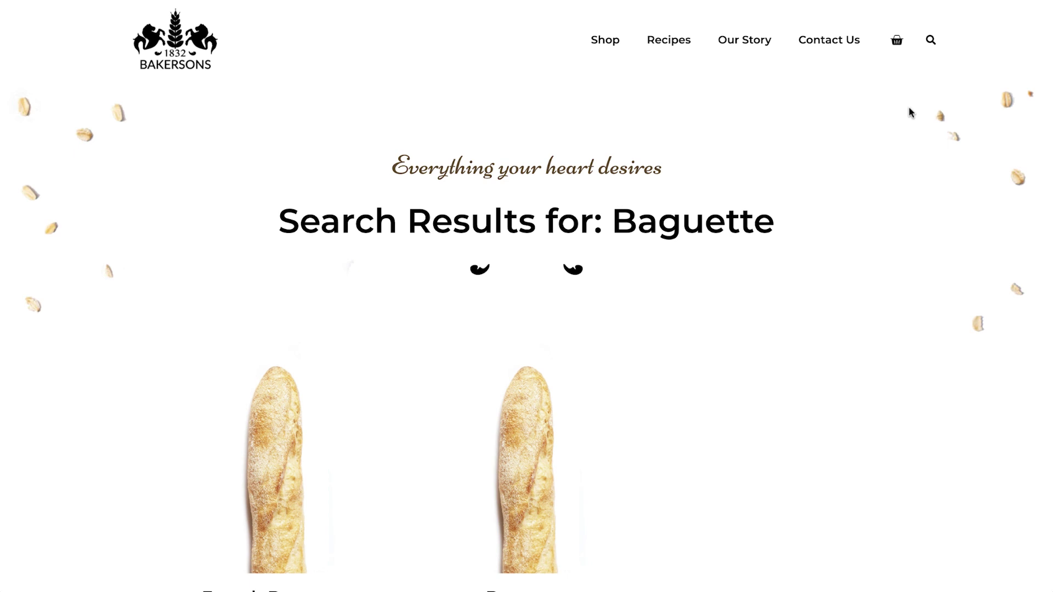